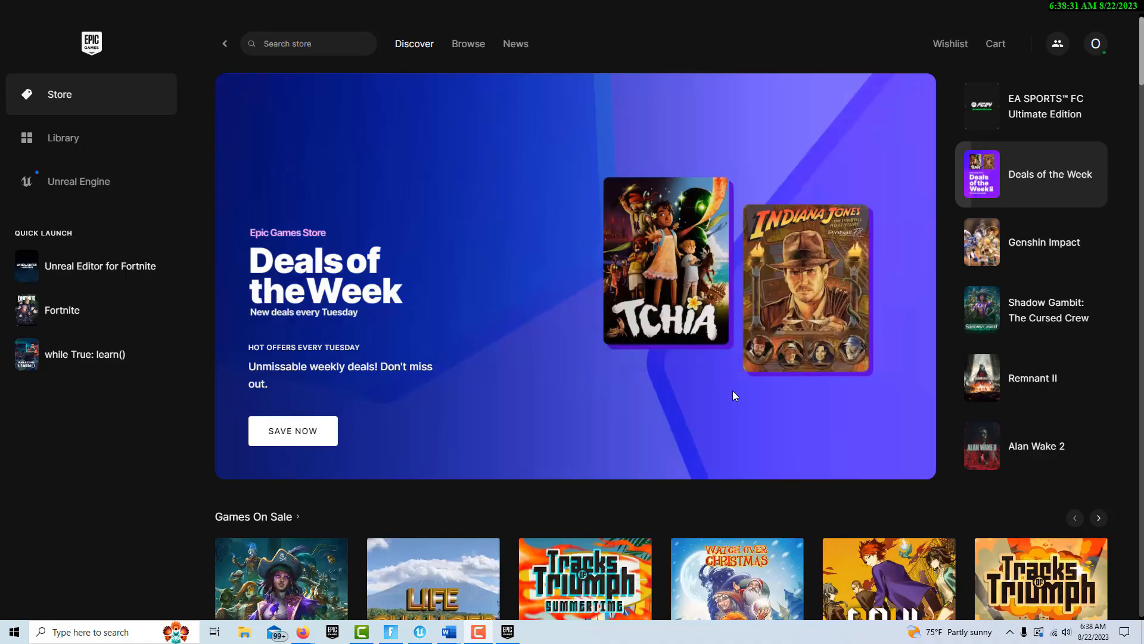
Switch to Unreal Editor for Fortnite and pick the Simple island template for a new project.
{"action": "mouse_move", "coordinate": [437, 633]}
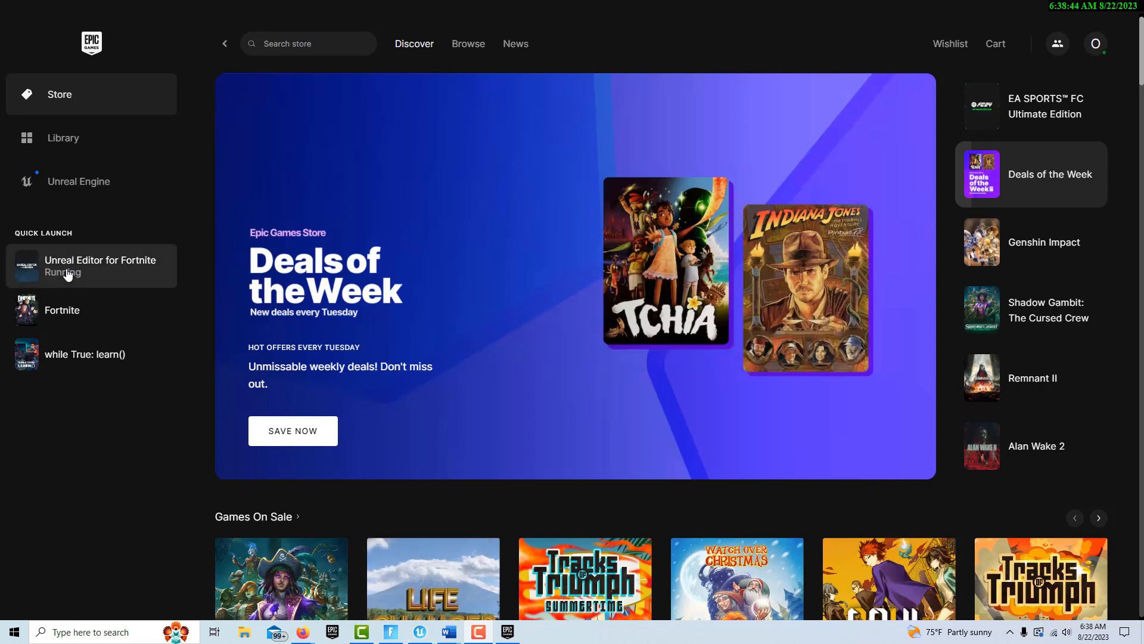
{"action": "left_click", "coordinate": [422, 635]}
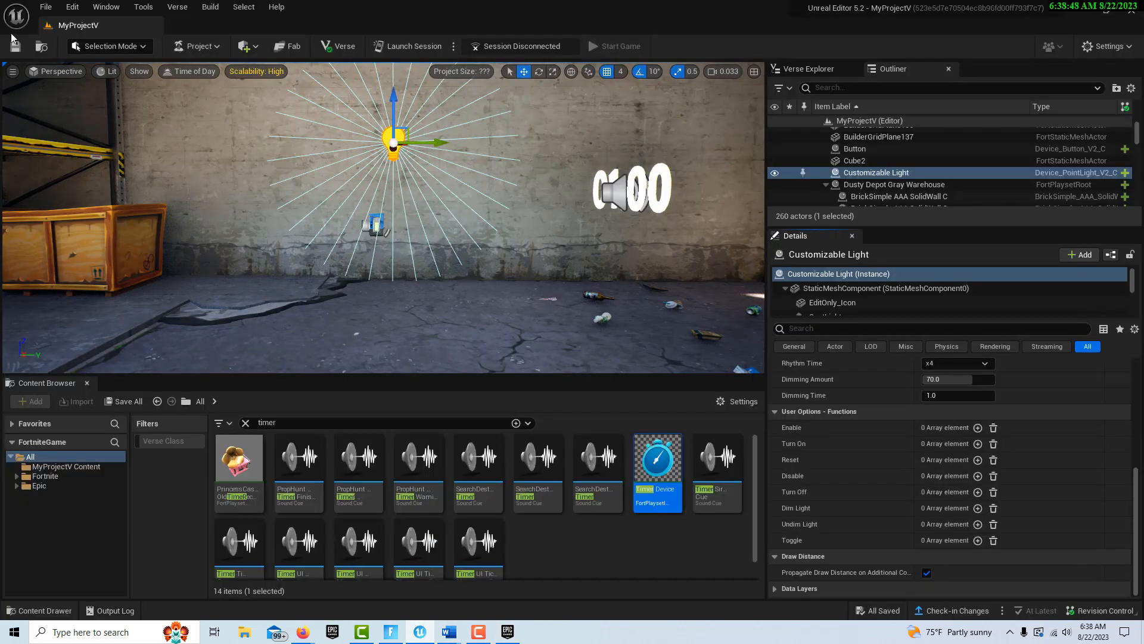
{"action": "left_click", "coordinate": [54, 8]}
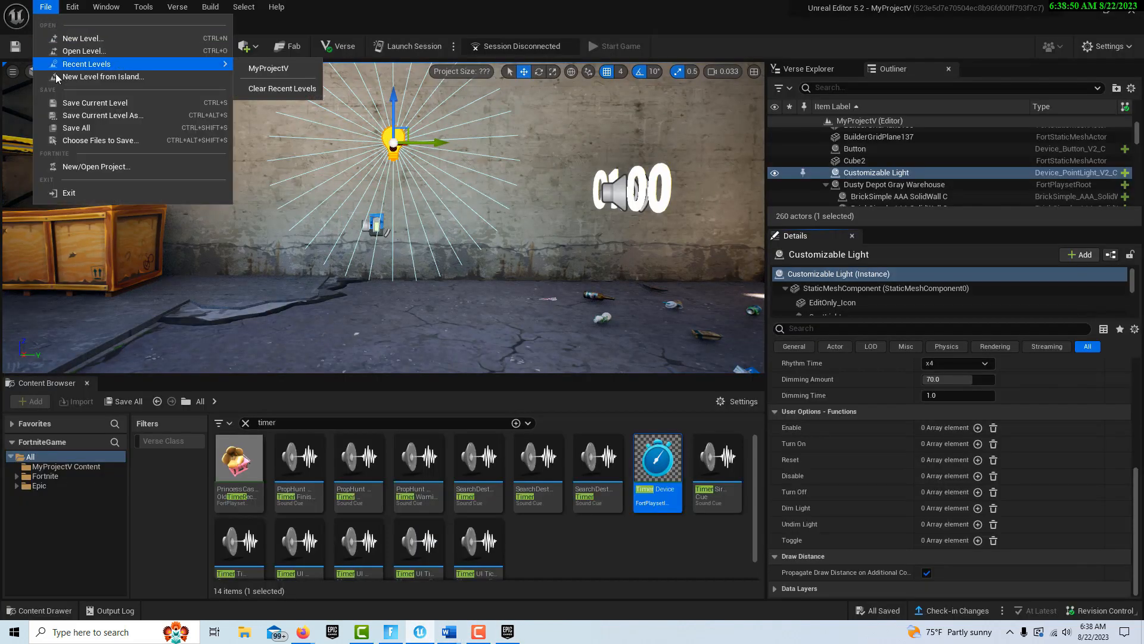
{"action": "left_click", "coordinate": [138, 164]}
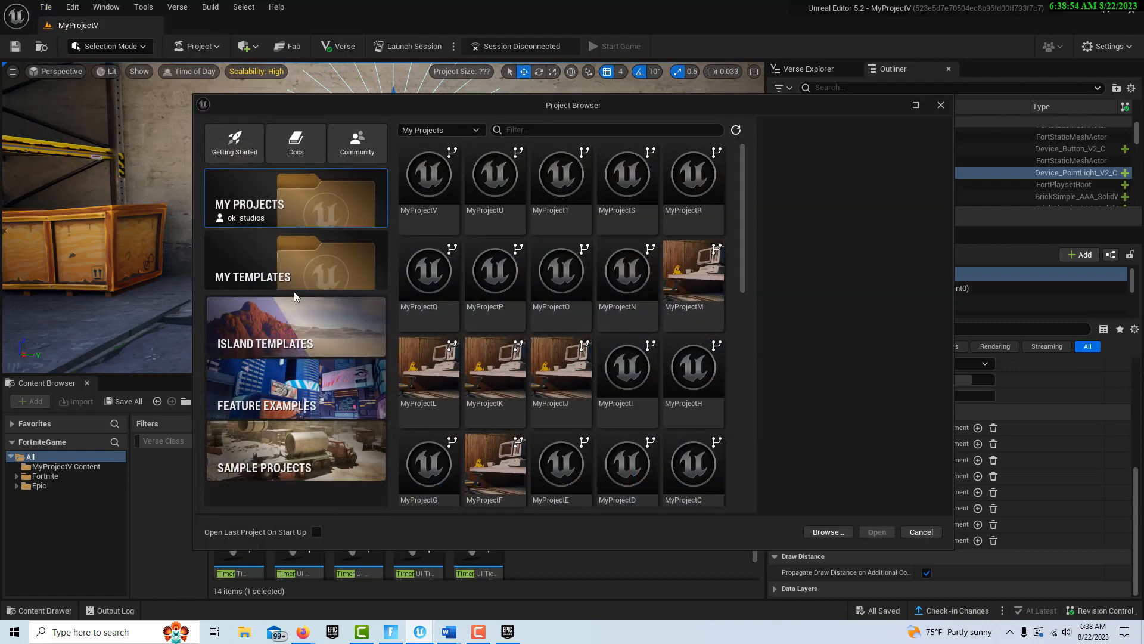
{"action": "left_click", "coordinate": [301, 327]}
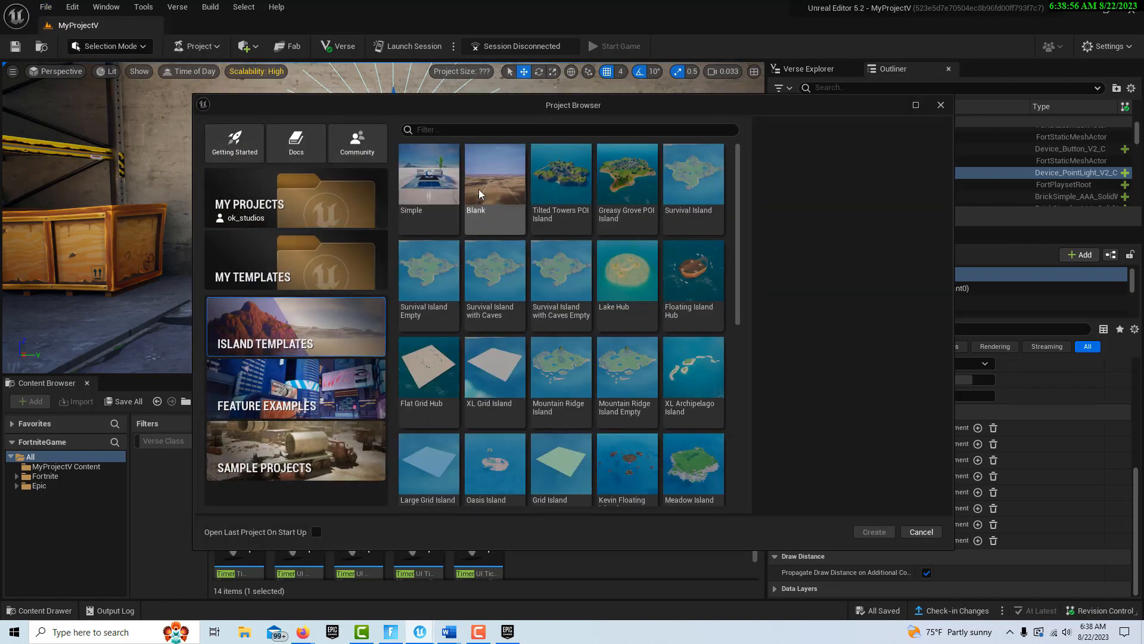
{"action": "left_click", "coordinate": [419, 192]}
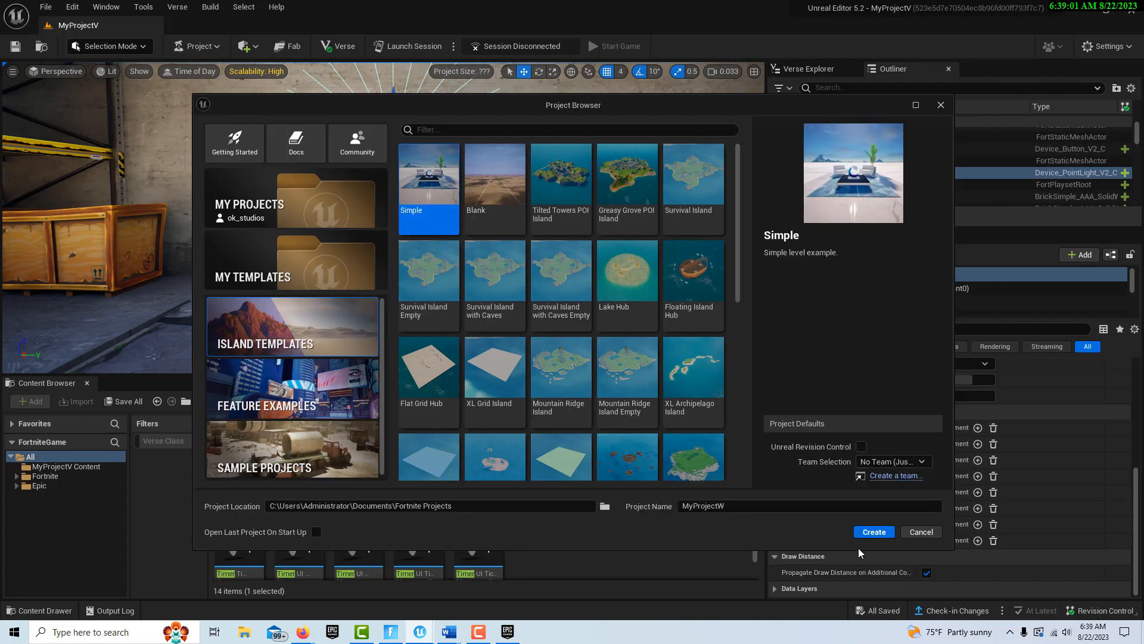
Name the new project Light and create it.
{"action": "left_click_drag", "start_coordinate": [731, 506], "coordinate": [574, 534]}
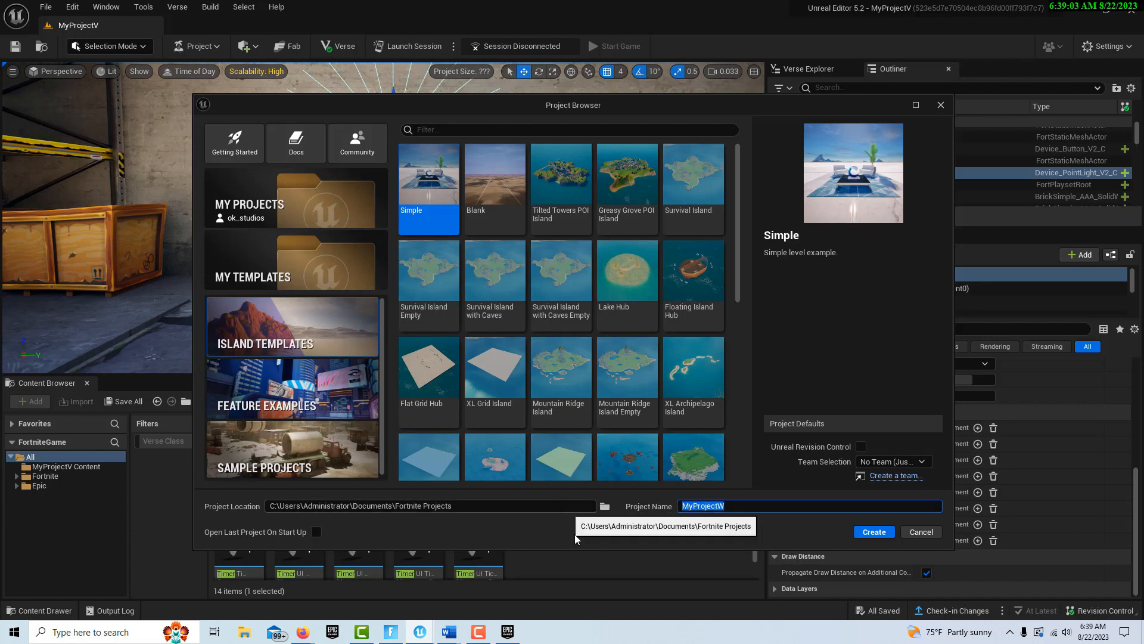
{"action": "type", "text": "Light"}
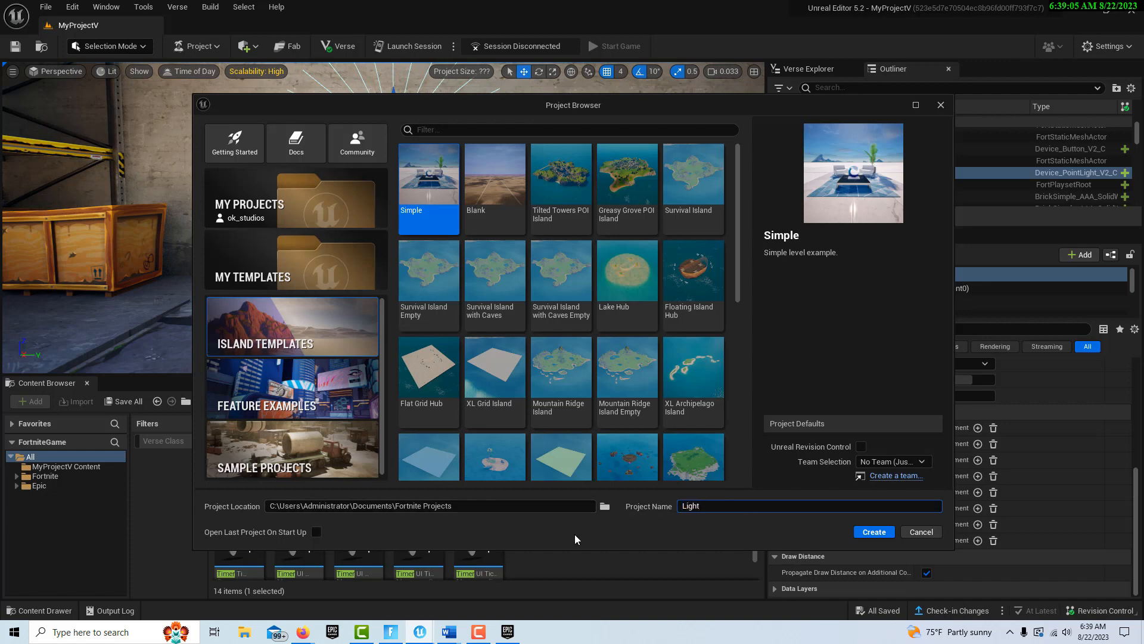
{"action": "left_click", "coordinate": [875, 532]}
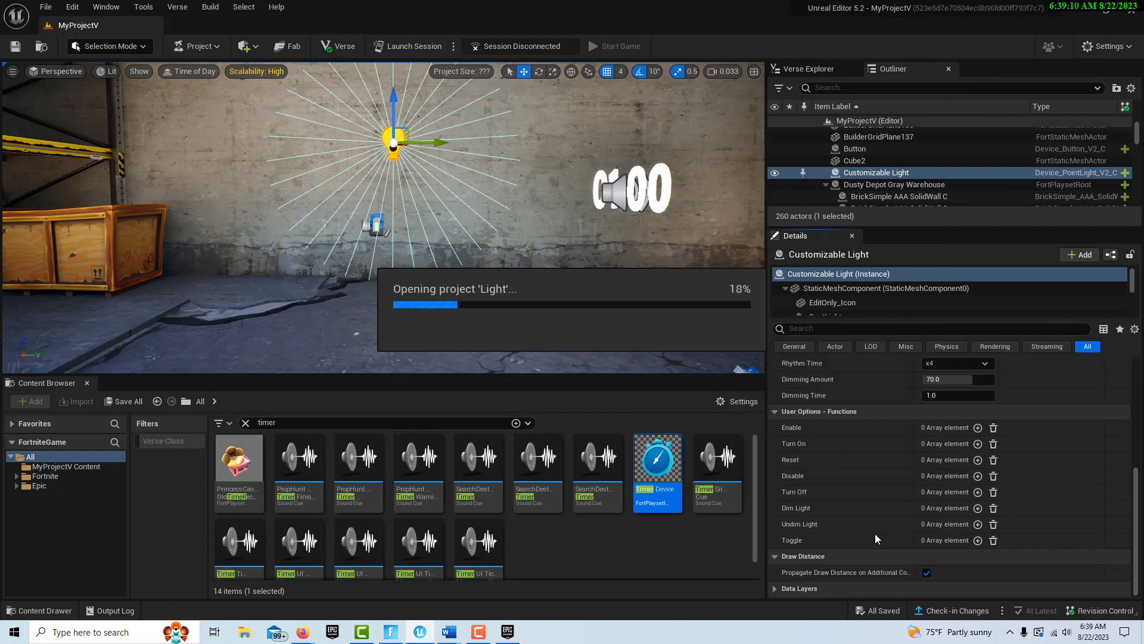
Find the spawn pads by filtering the level's actors for "spa", delete Player 2 Spawn Pad and select Player 1 Spawn Pad.
{"action": "right_click_drag", "start_coordinate": [500, 310], "coordinate": [500, 346]}
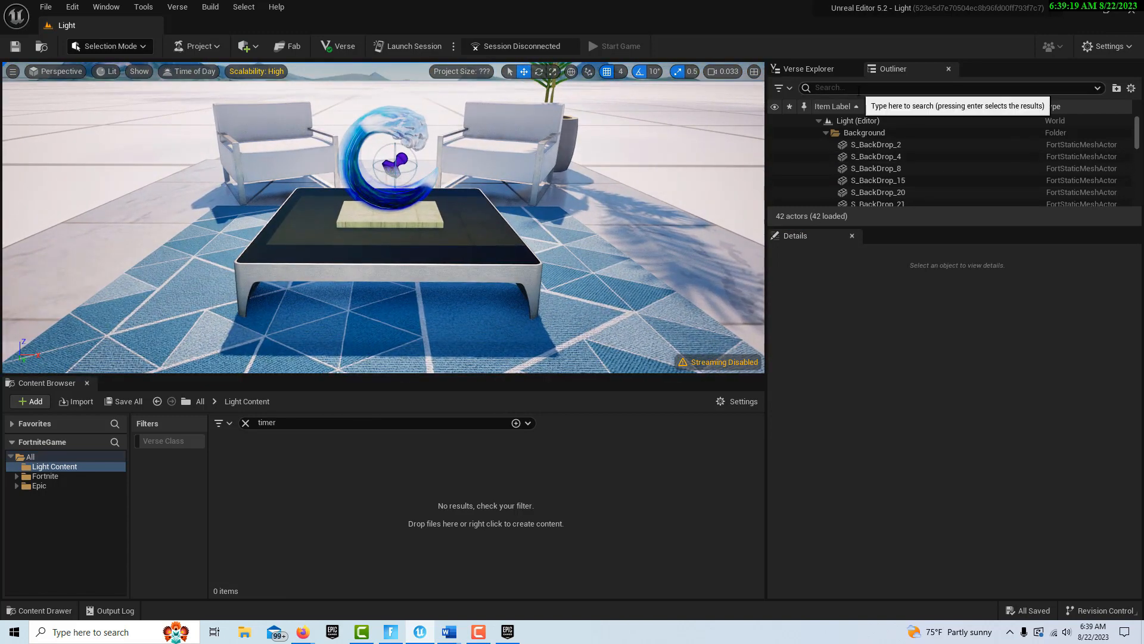
{"action": "left_click", "coordinate": [858, 90]}
{"action": "type", "text": "spa"}
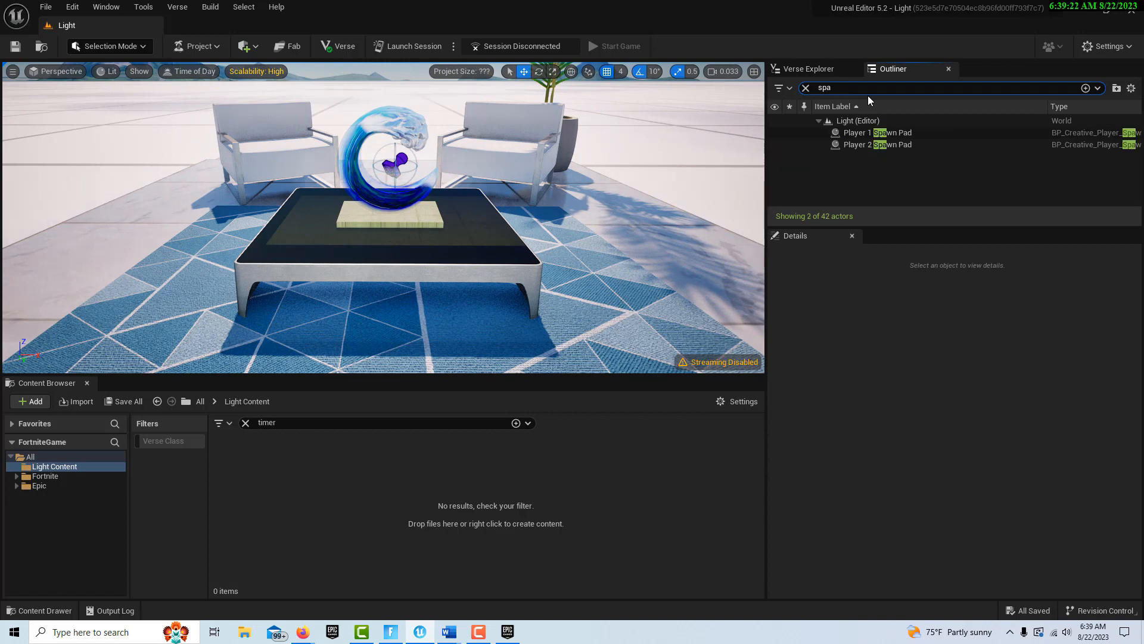
{"action": "double_click", "coordinate": [906, 146]}
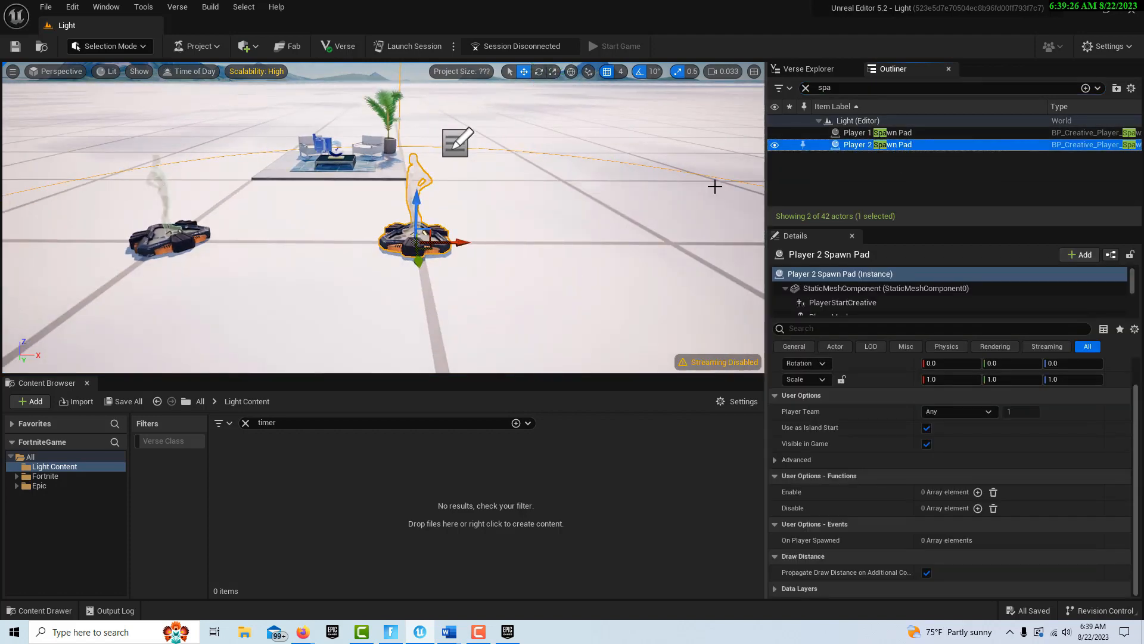
{"action": "key", "text": "Delete"}
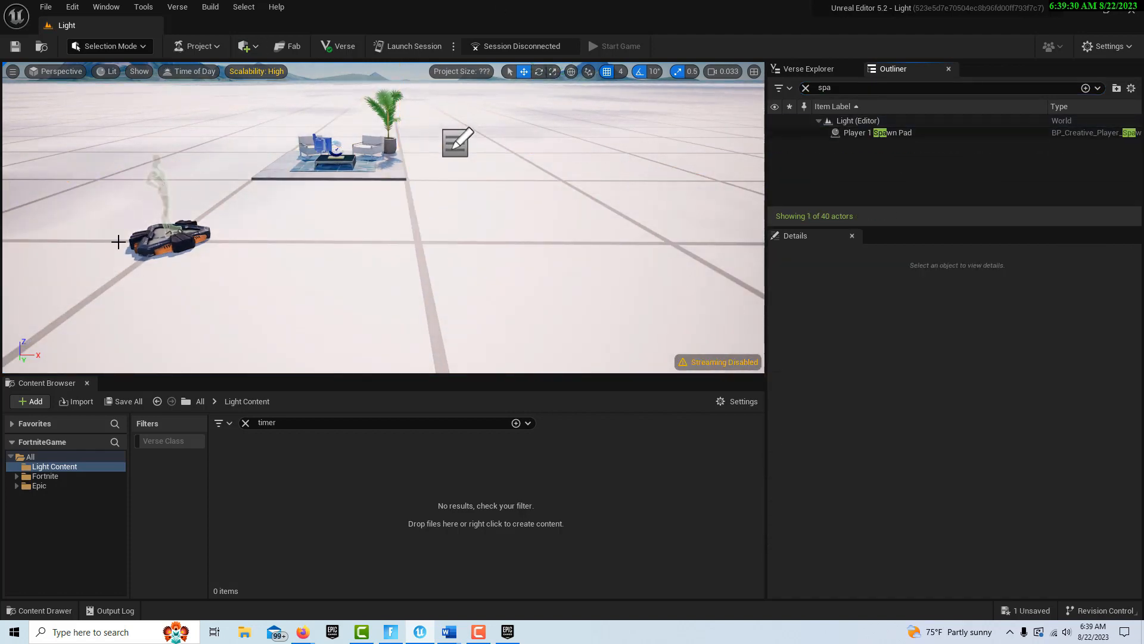
{"action": "left_click", "coordinate": [172, 238]}
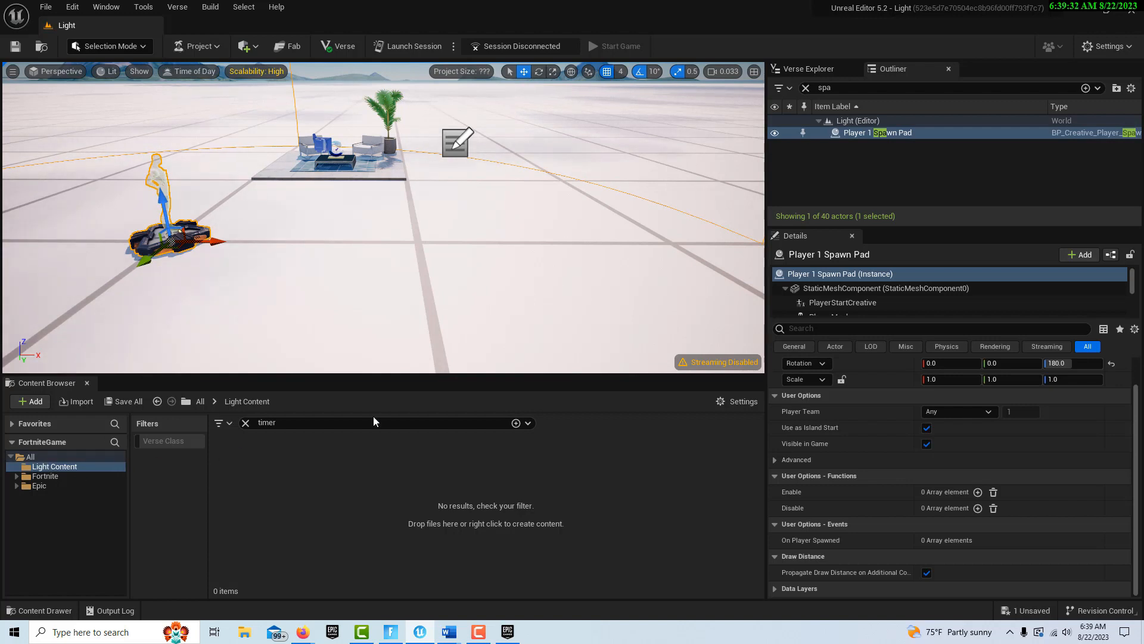
Replace the old asset filter and search all project content for "dusty depot".
{"action": "key", "text": "BackSpace"}
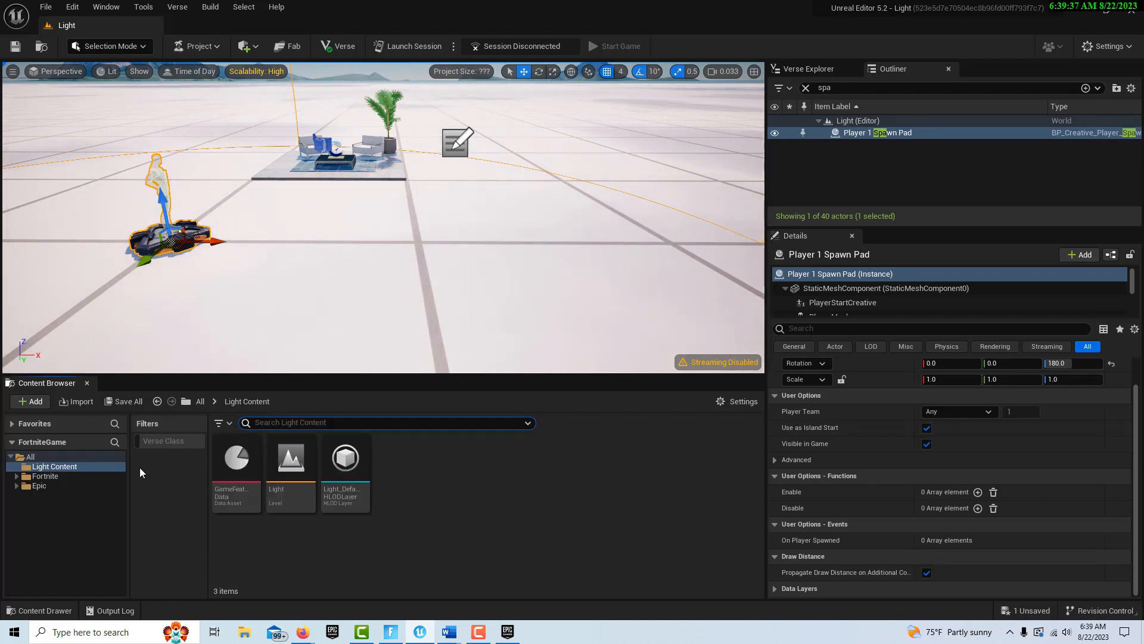
{"action": "right_click_drag", "start_coordinate": [427, 265], "coordinate": [405, 222]}
{"action": "left_click", "coordinate": [317, 423]}
{"action": "type", "text": "dusty"}
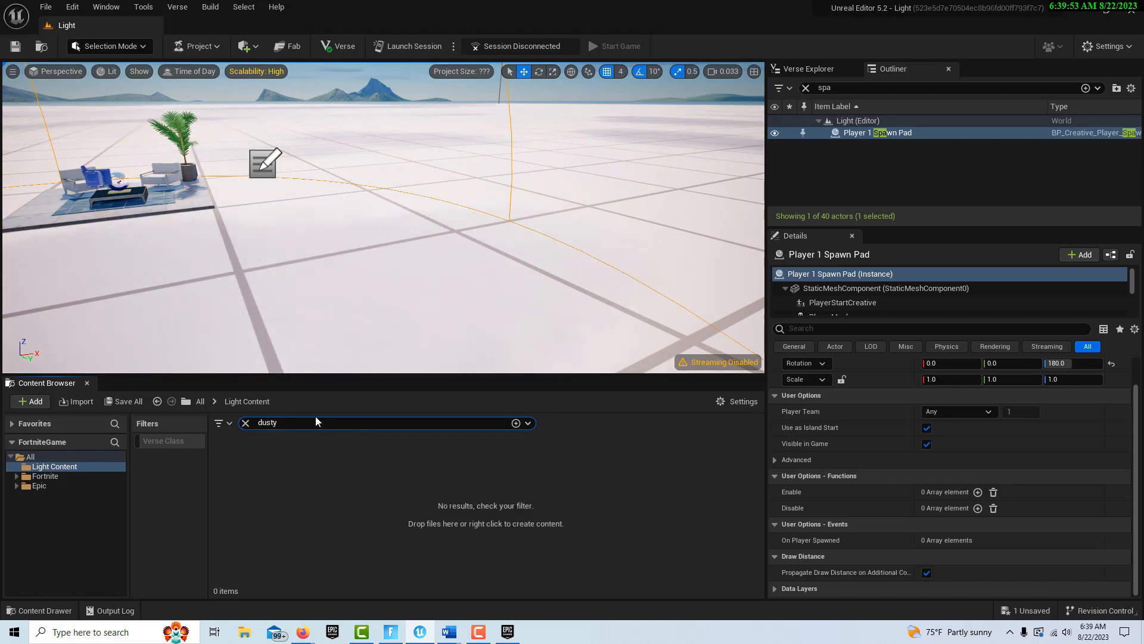
{"action": "left_click", "coordinate": [56, 456]}
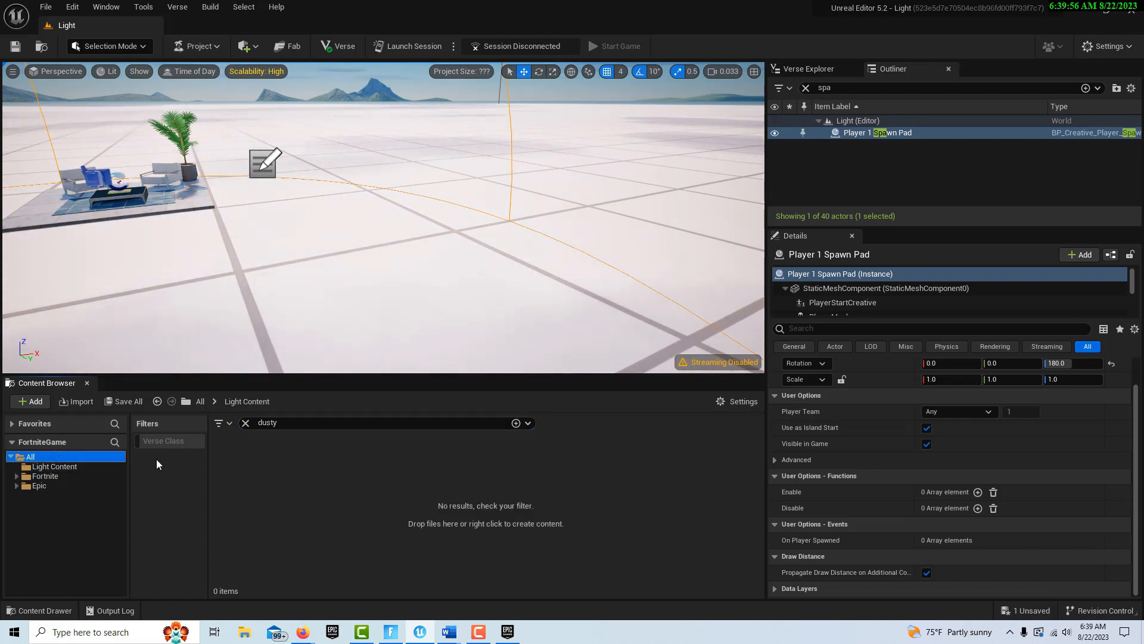
{"action": "left_click", "coordinate": [358, 426]}
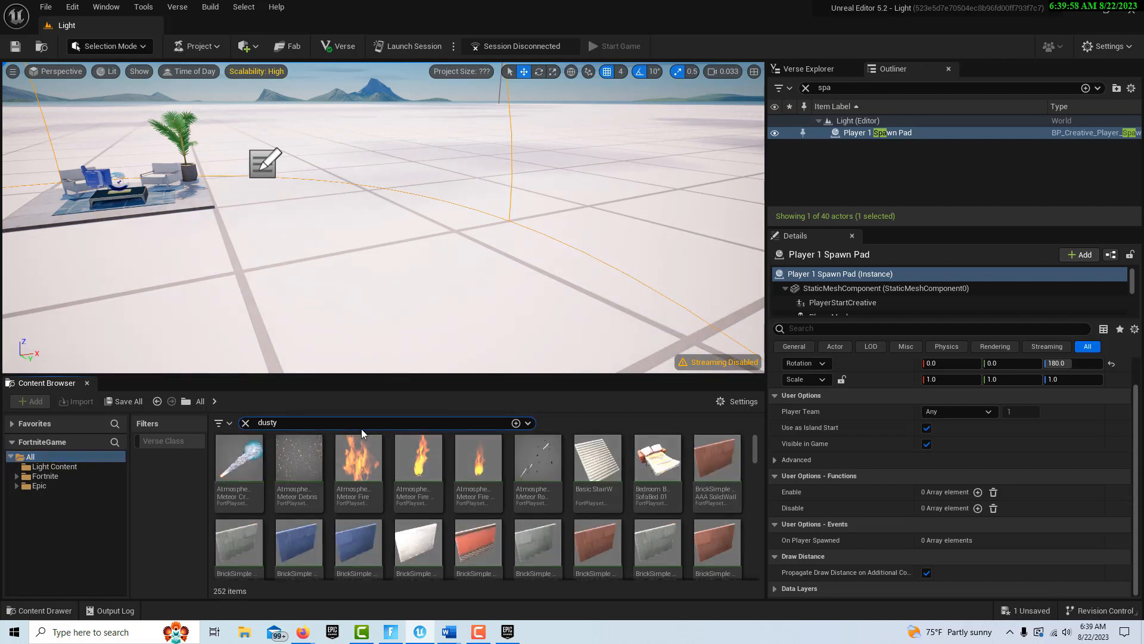
{"action": "type", "text": "depot"}
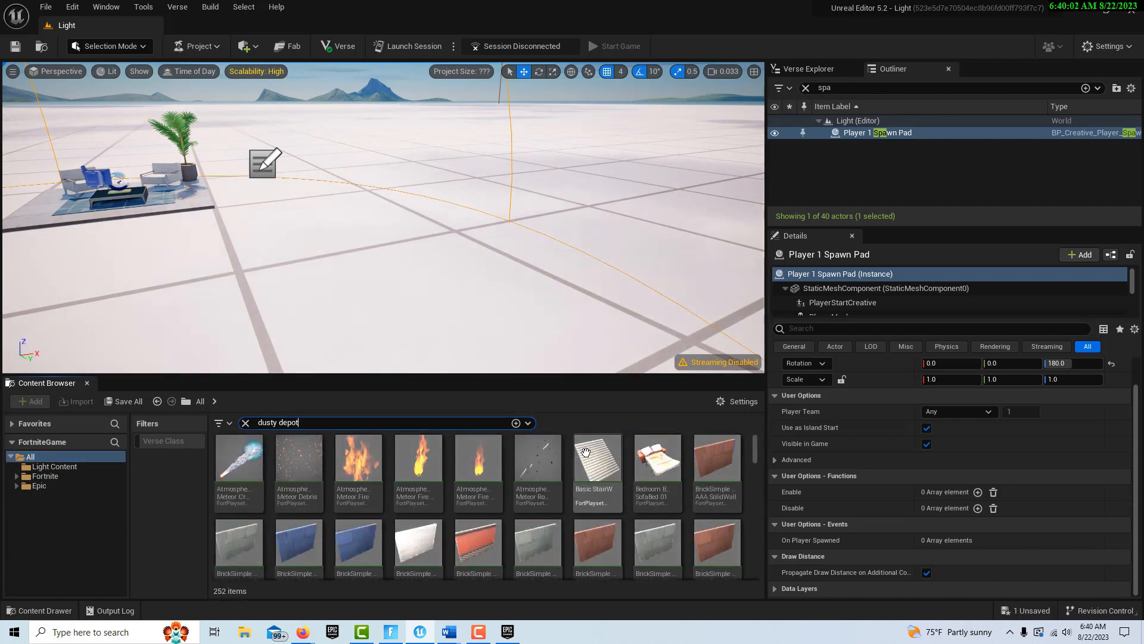
Place the Dusty Depot Gray Warehouse on the open floor at about X 1024, Y 1024, Z 384.
{"action": "scroll", "coordinate": [586, 452], "scroll_direction": "down", "scroll_amount": 5}
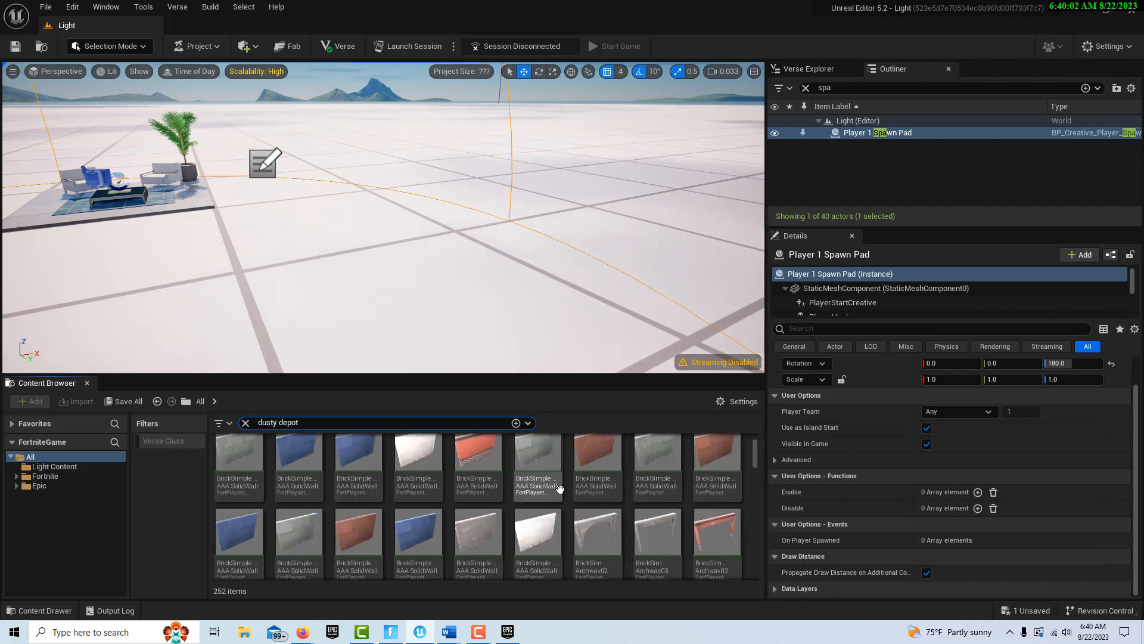
{"action": "scroll", "coordinate": [562, 495], "scroll_direction": "down", "scroll_amount": 3}
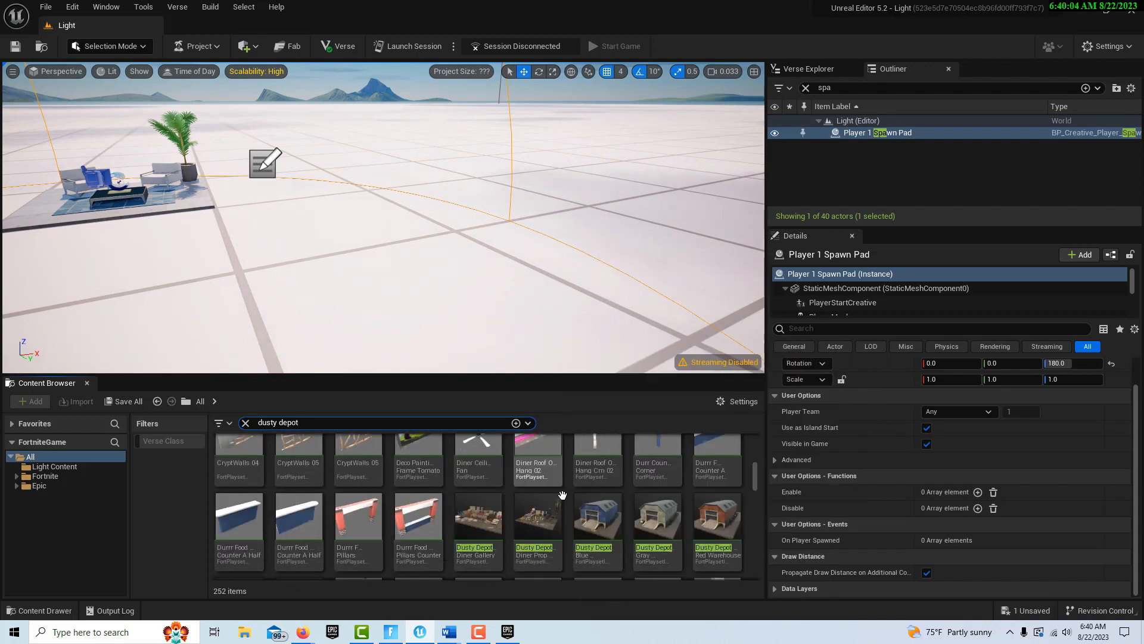
{"action": "left_click", "coordinate": [658, 500]}
{"action": "left_click_drag", "start_coordinate": [535, 283], "coordinate": [406, 225]}
Move Player 1 Spawn Pad to about X -250, Y 584 in front of the warehouse and rotate it to 290° about Z.
{"action": "right_click_drag", "start_coordinate": [406, 225], "coordinate": [275, 185]}
{"action": "scroll", "coordinate": [318, 215], "scroll_direction": "up", "scroll_amount": 1}
{"action": "key", "text": "w"}
{"action": "key", "text": "w"}
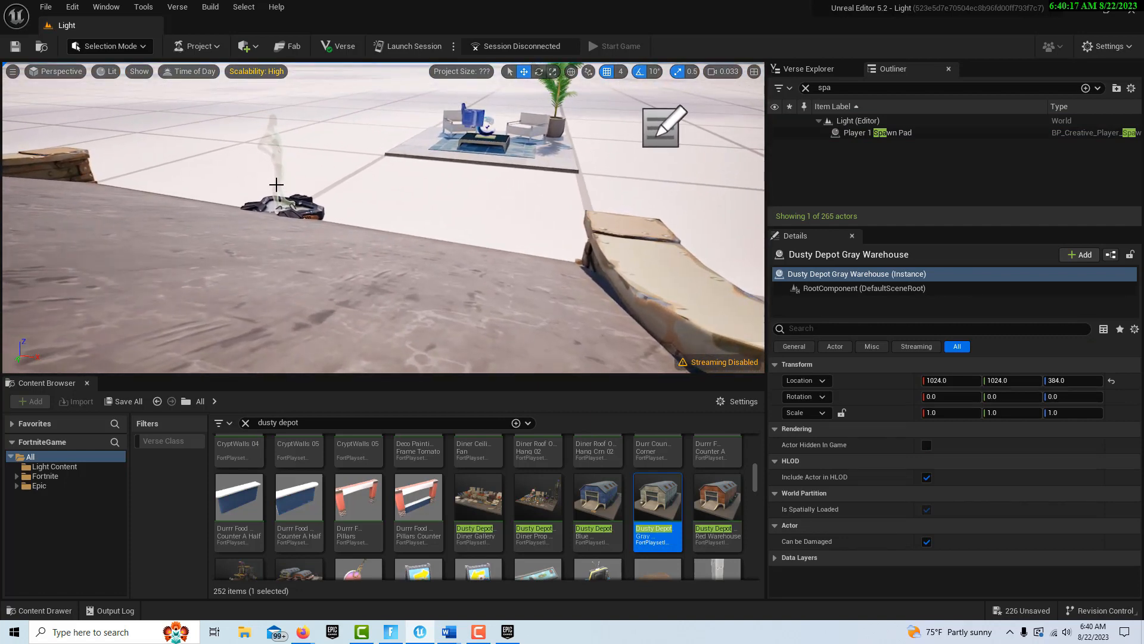
{"action": "left_click", "coordinate": [282, 217]}
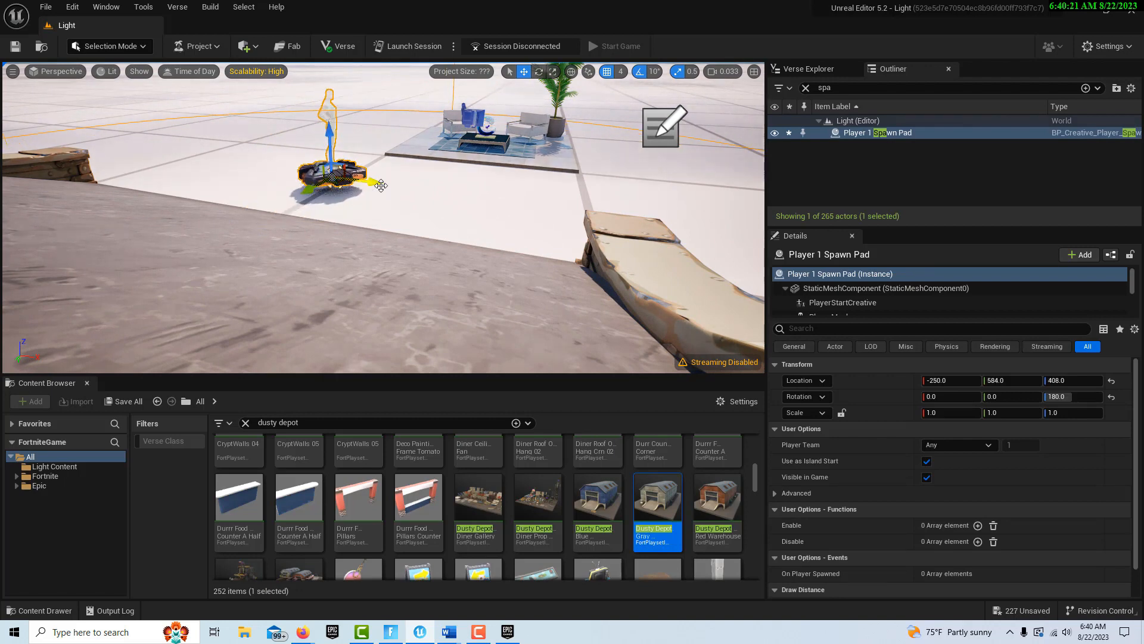
{"action": "left_click_drag", "start_coordinate": [401, 199], "coordinate": [473, 200]}
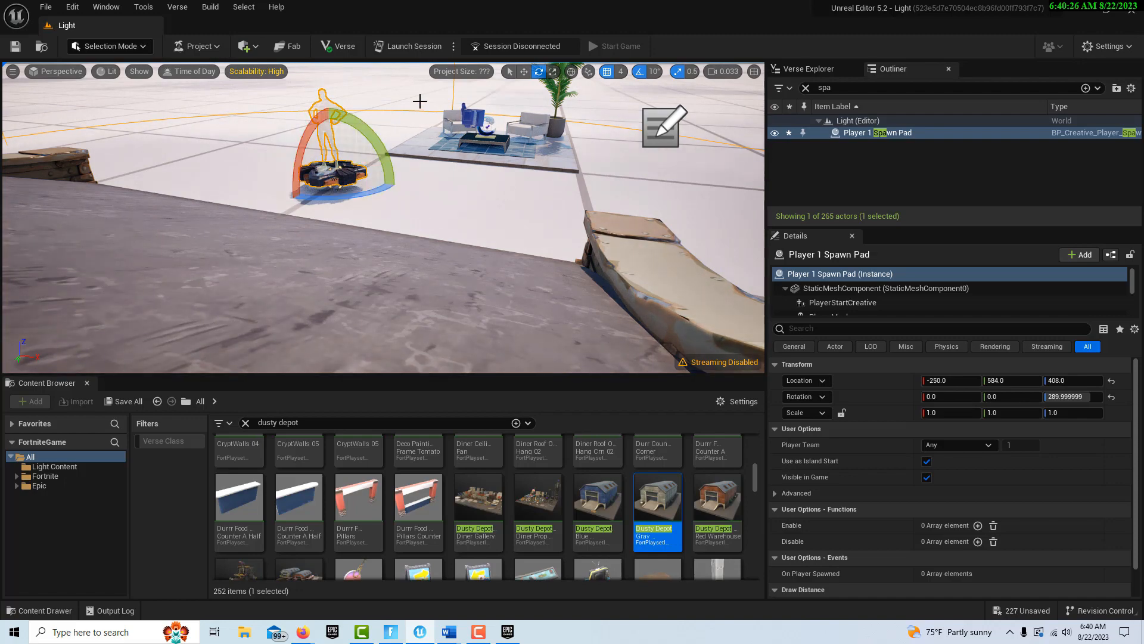
Fly into the warehouse and set the viewport camera speed to 0.1.
{"action": "scroll", "coordinate": [490, 182], "scroll_direction": "down", "scroll_amount": 3}
{"action": "mouse_move", "coordinate": [465, 180]}
{"action": "right_mouse_down"}
{"action": "mouse_move", "coordinate": [602, 256]}
{"action": "mouse_move", "coordinate": [697, 119]}
{"action": "mouse_move", "coordinate": [733, 197]}
{"action": "mouse_move", "coordinate": [668, 78]}
{"action": "mouse_move", "coordinate": [501, 104]}
{"action": "mouse_move", "coordinate": [566, 101]}
{"action": "mouse_move", "coordinate": [501, 107]}
{"action": "mouse_move", "coordinate": [465, 178]}
{"action": "right_mouse_up"}
{"action": "key", "text": "w"}
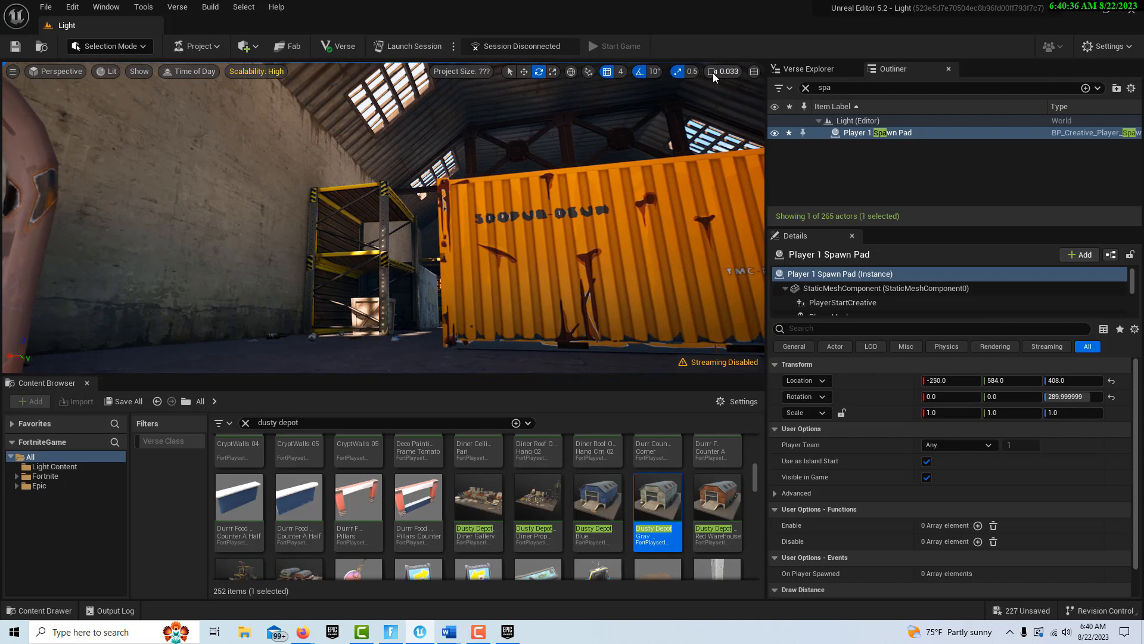
{"action": "left_click", "coordinate": [721, 72]}
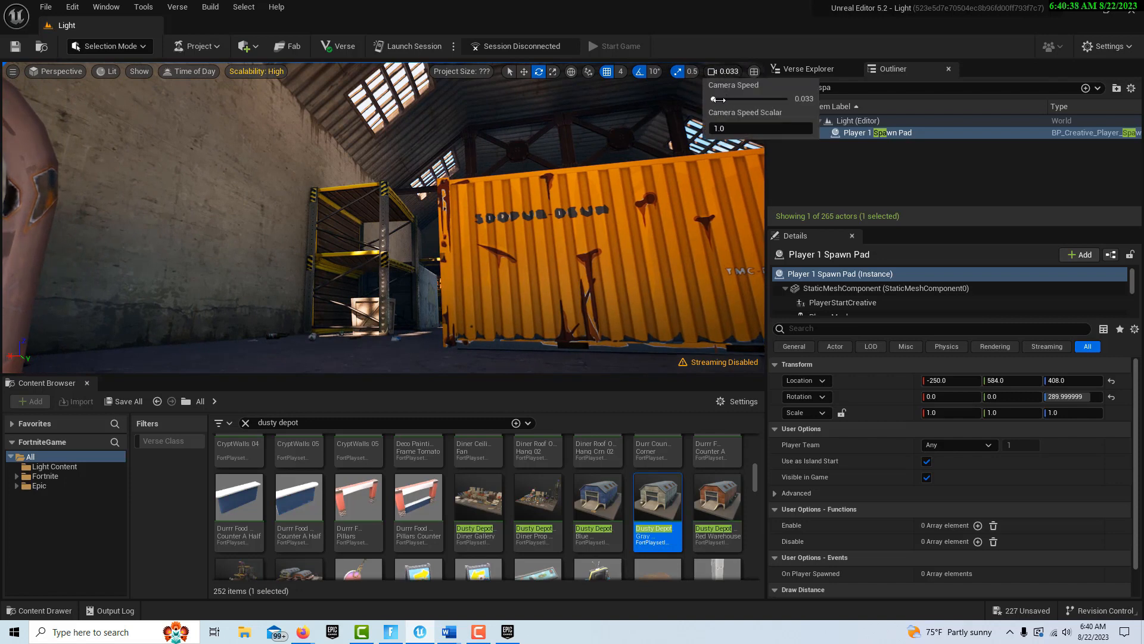
{"action": "left_click_drag", "start_coordinate": [717, 99], "coordinate": [751, 99]}
{"action": "left_click", "coordinate": [741, 99]}
Search the content for "button" and place a Button device on the warehouse's concrete wall.
{"action": "right_click_drag", "start_coordinate": [385, 167], "coordinate": [420, 201]}
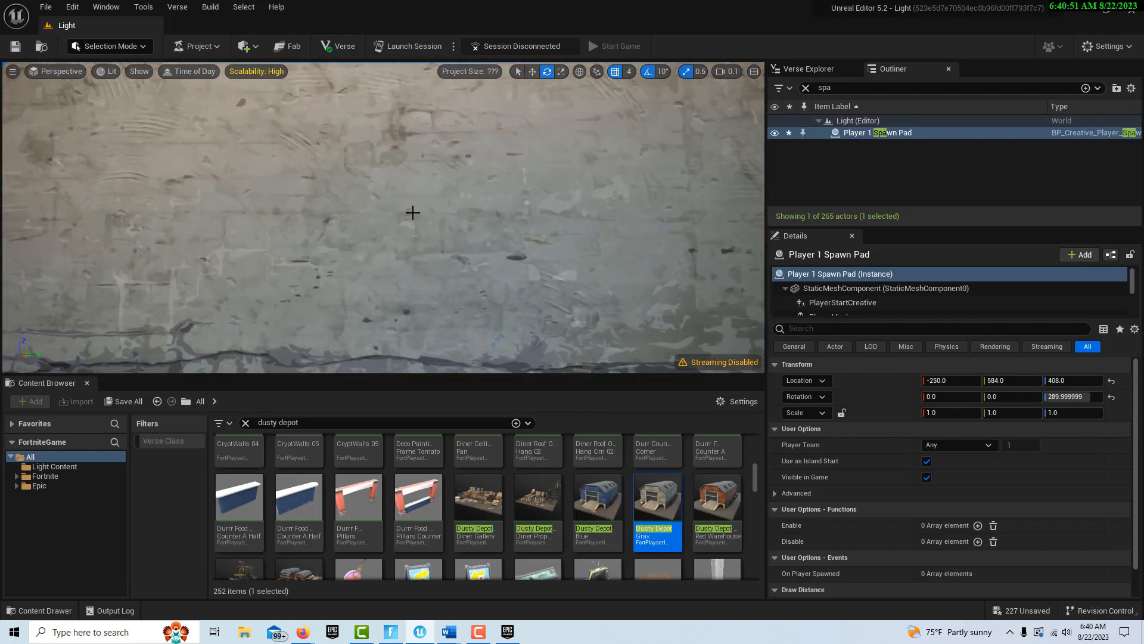
{"action": "scroll", "coordinate": [413, 213], "scroll_direction": "down", "scroll_amount": 5}
{"action": "scroll", "coordinate": [412, 213], "scroll_direction": "up", "scroll_amount": 4}
{"action": "scroll", "coordinate": [412, 212], "scroll_direction": "down", "scroll_amount": 4}
{"action": "scroll", "coordinate": [414, 213], "scroll_direction": "up", "scroll_amount": 4}
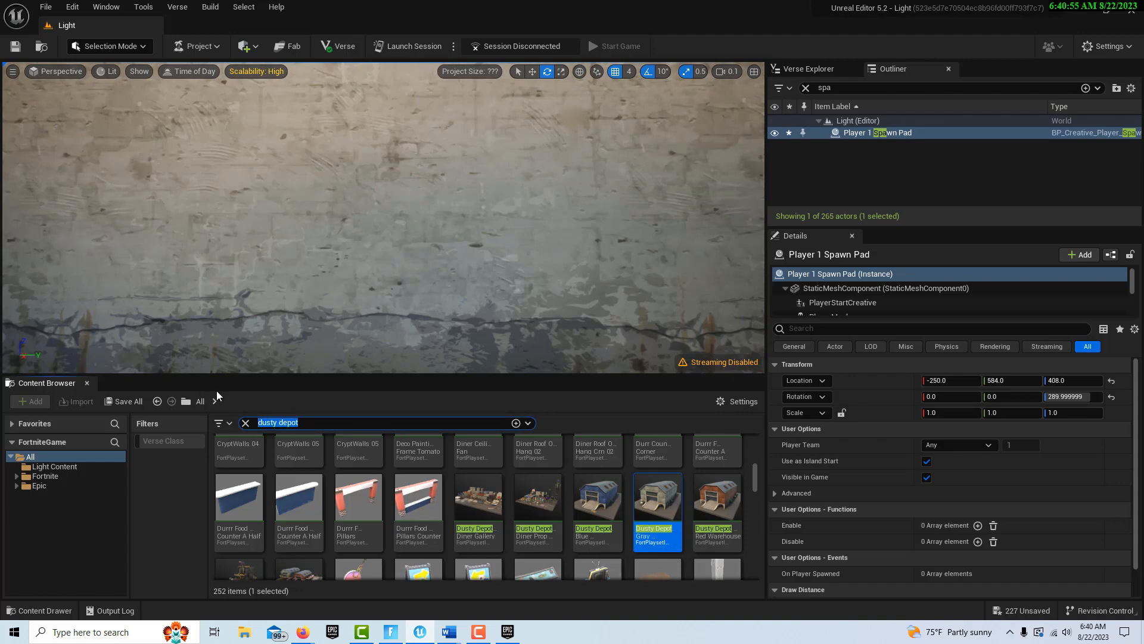
{"action": "type", "text": "button"}
{"action": "key", "text": "Return"}
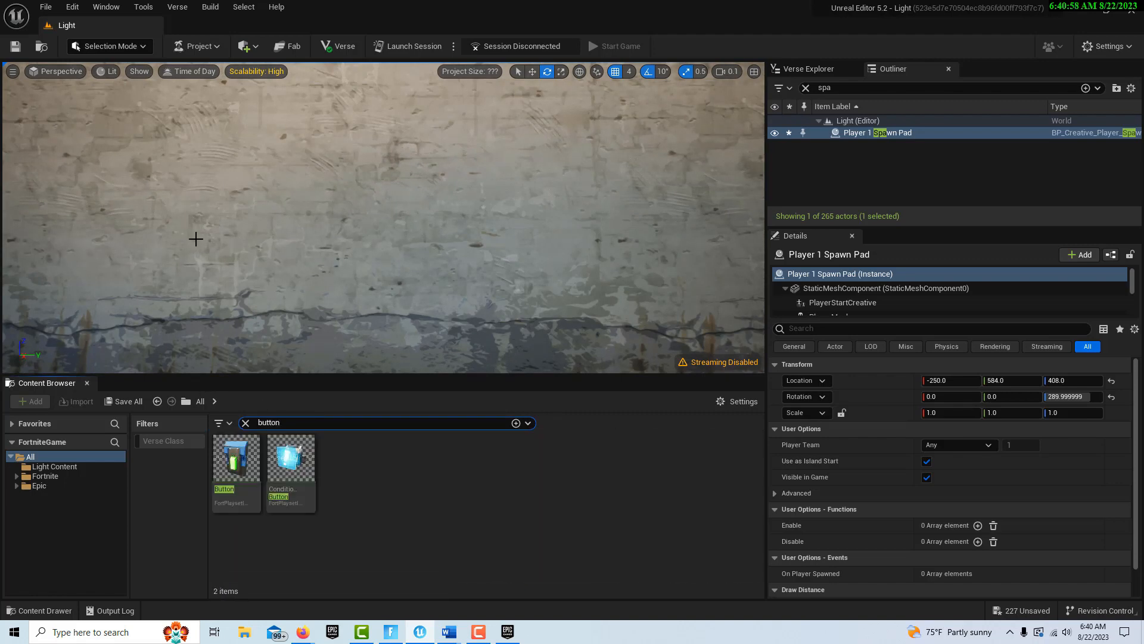
{"action": "left_click_drag", "start_coordinate": [236, 459], "coordinate": [372, 293]}
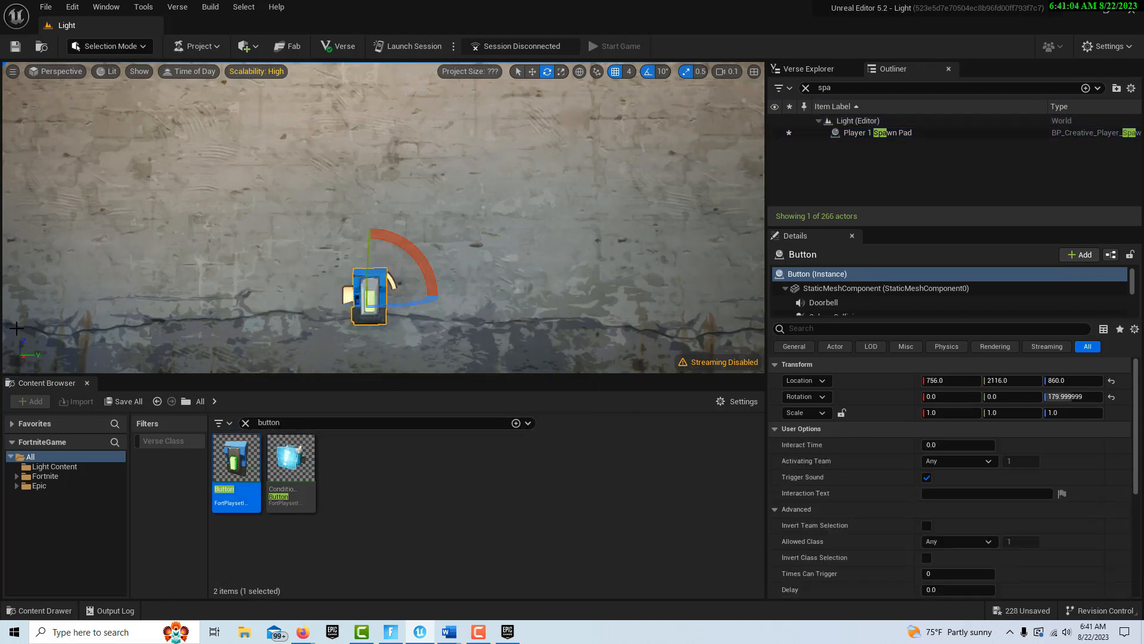
Raise the Button device on the wall to a height of about Z 936.
{"action": "right_click_drag", "start_coordinate": [581, 308], "coordinate": [508, 260]}
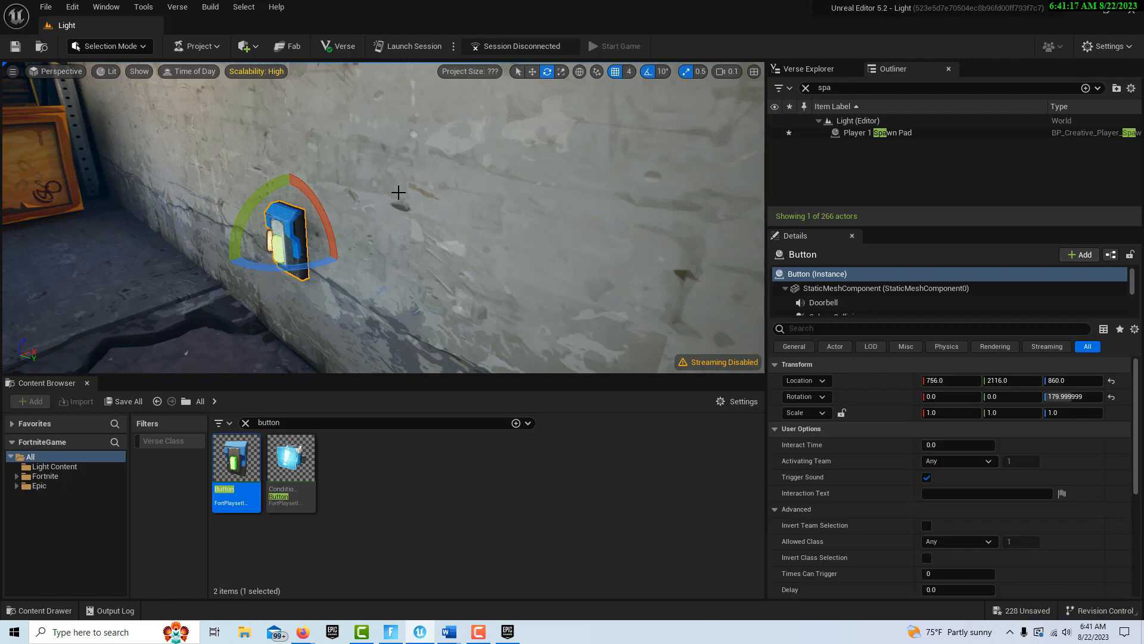
{"action": "left_click_drag", "start_coordinate": [290, 197], "coordinate": [278, 72]}
{"action": "right_click_drag", "start_coordinate": [221, 158], "coordinate": [92, 160]}
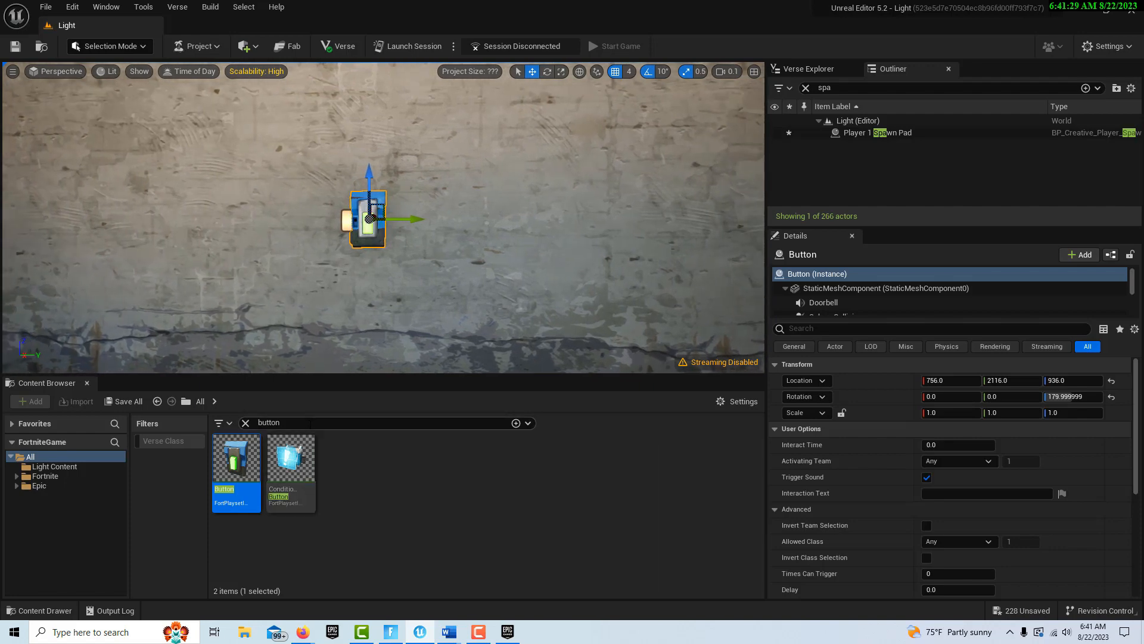
Place a Timer Device near the button, bring it away from the wall to about X 388 and rotate it to -60° about Z.
{"action": "type", "text": "timer"}
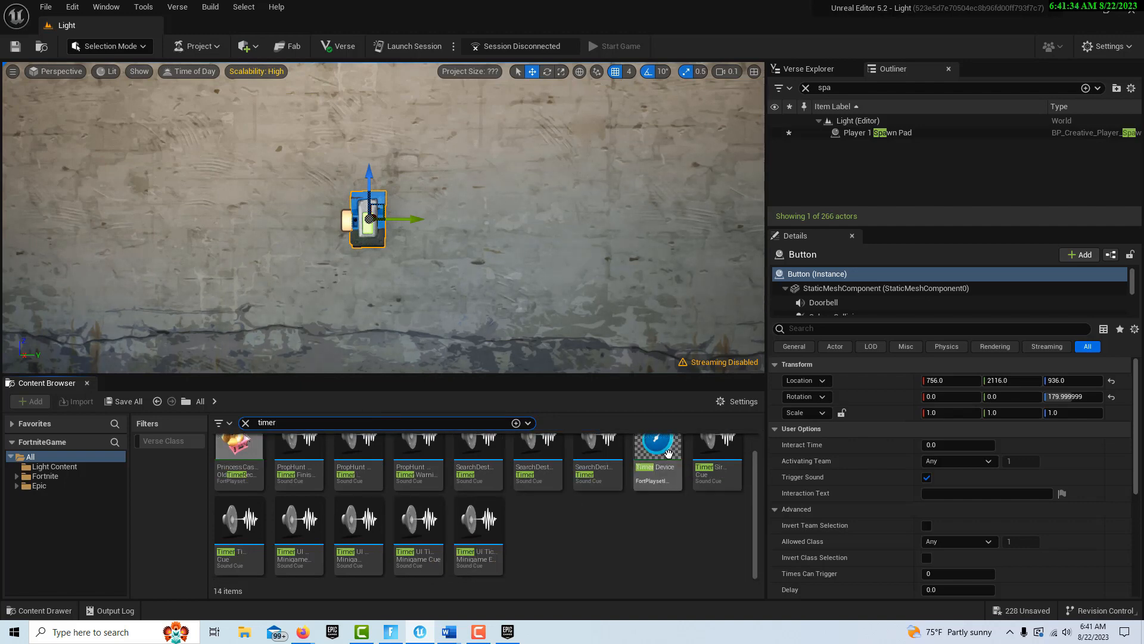
{"action": "left_click_drag", "start_coordinate": [658, 453], "coordinate": [671, 329]}
{"action": "scroll", "coordinate": [573, 321], "scroll_direction": "down", "scroll_amount": 5}
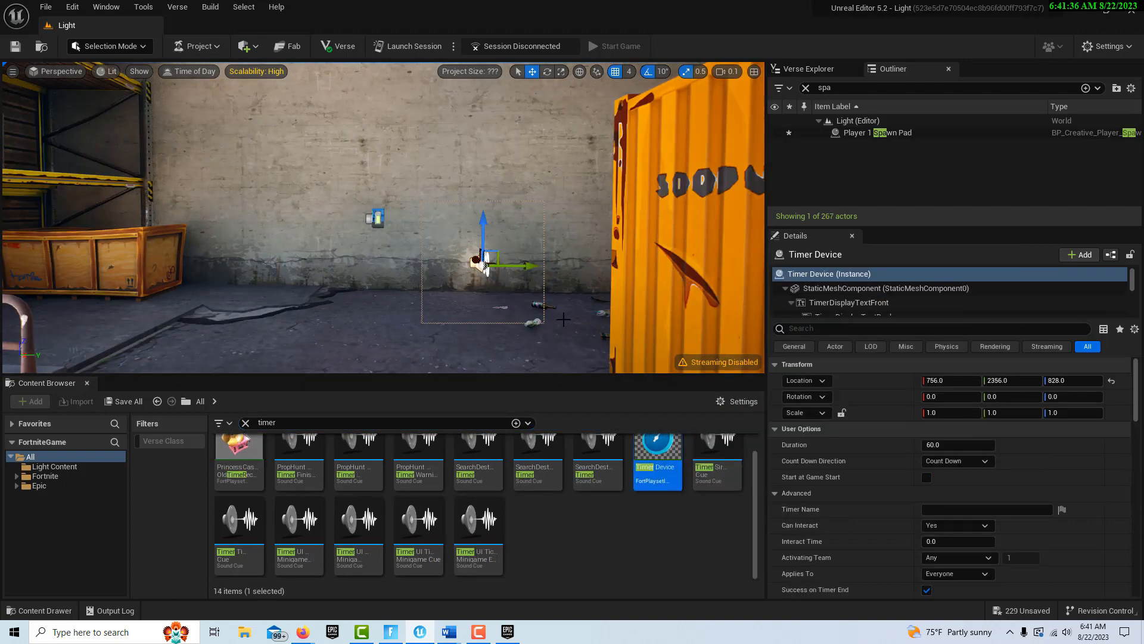
{"action": "left_click_drag", "start_coordinate": [474, 260], "coordinate": [495, 324]}
{"action": "key", "text": "e"}
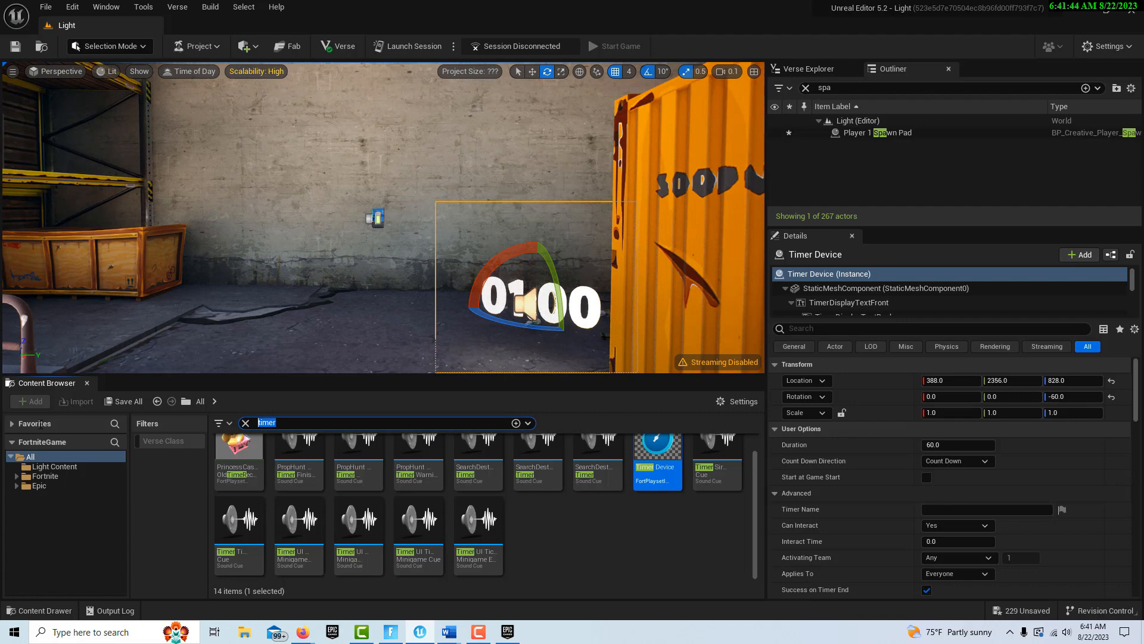
Search the content for "cust", place a Customizable Light high on the concrete wall and bring it out to about X 632.
{"action": "type", "text": "custm"}
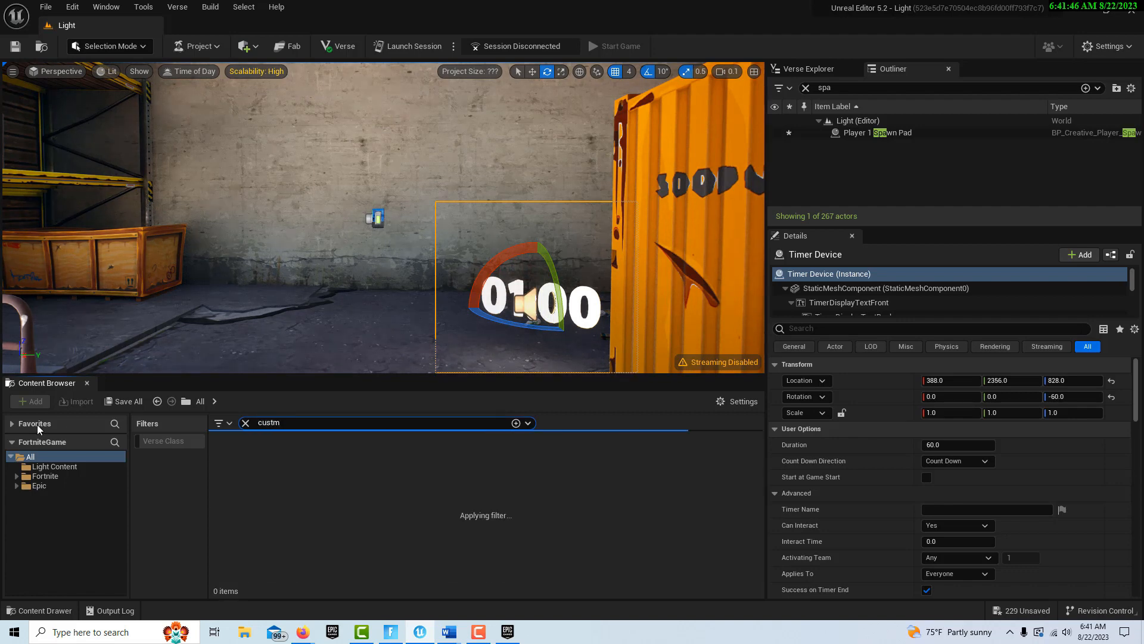
{"action": "type", "text": "t"}
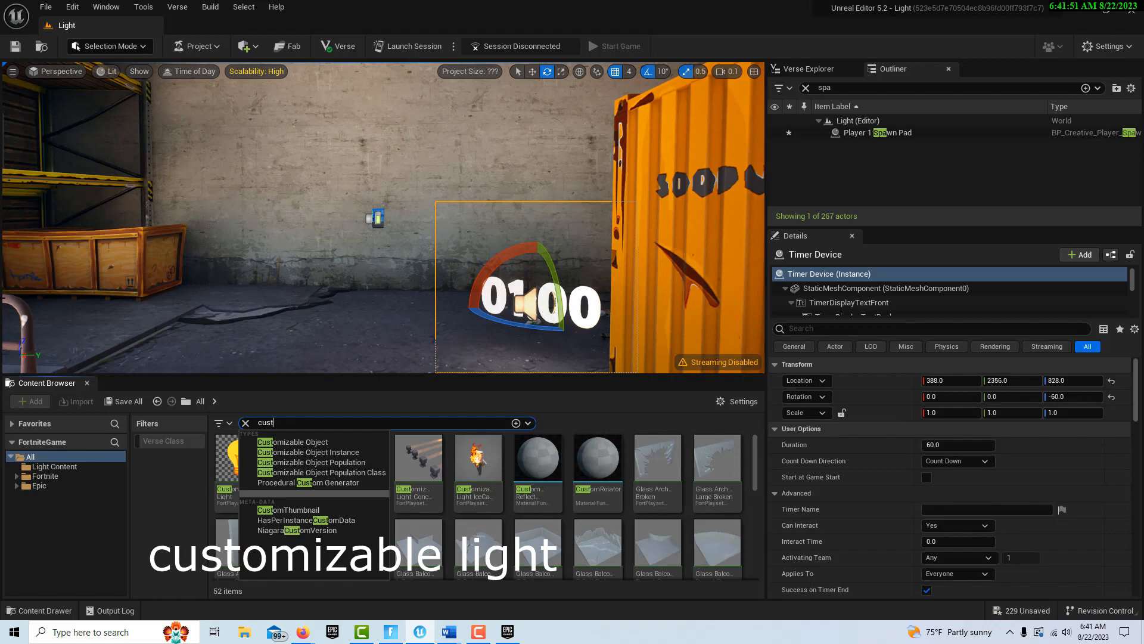
{"action": "left_click_drag", "start_coordinate": [232, 459], "coordinate": [288, 102]}
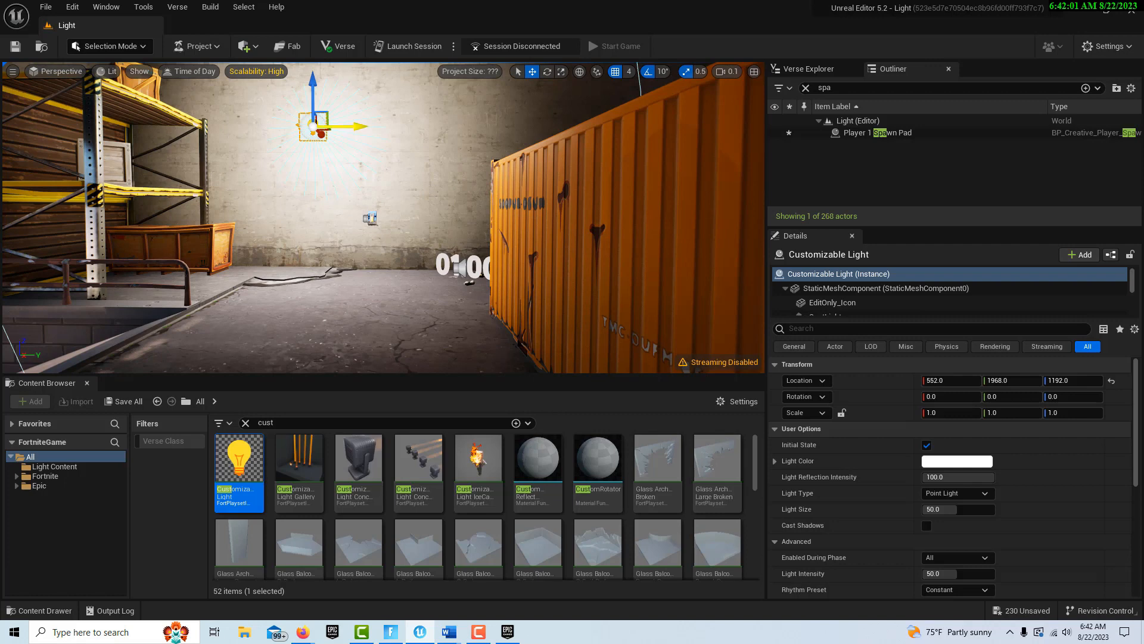
{"action": "left_click_drag", "start_coordinate": [328, 139], "coordinate": [332, 139]}
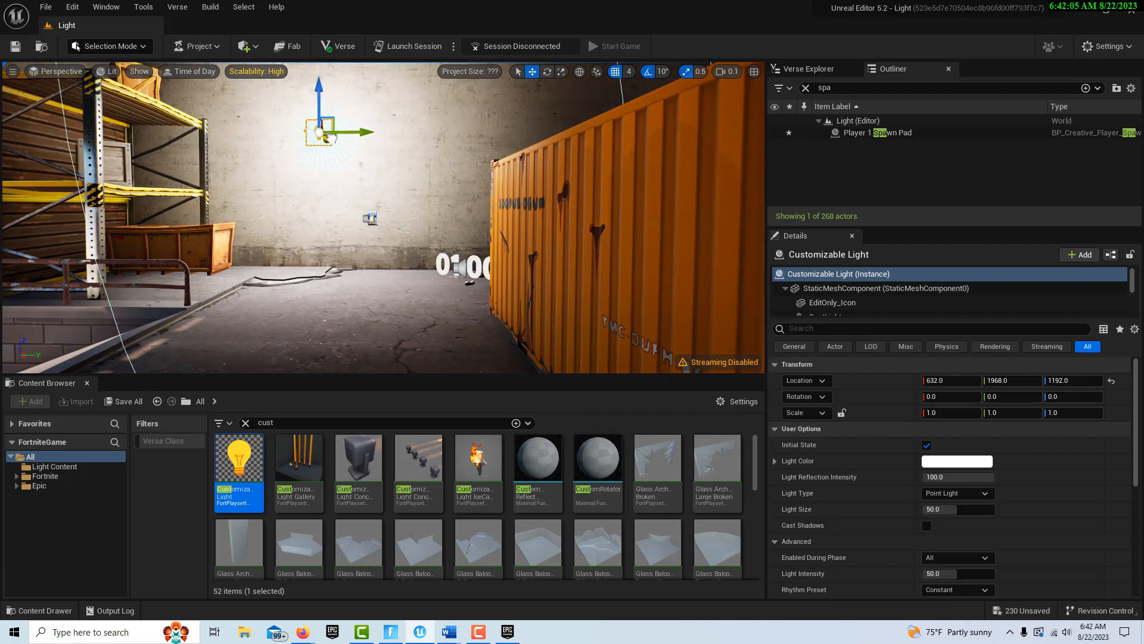
Set the Customizable Light's color to red (hex sRGB FF1C00) and disable its Initial State.
{"action": "left_click", "coordinate": [958, 461]}
{"action": "left_click_drag", "start_coordinate": [779, 412], "coordinate": [870, 406]}
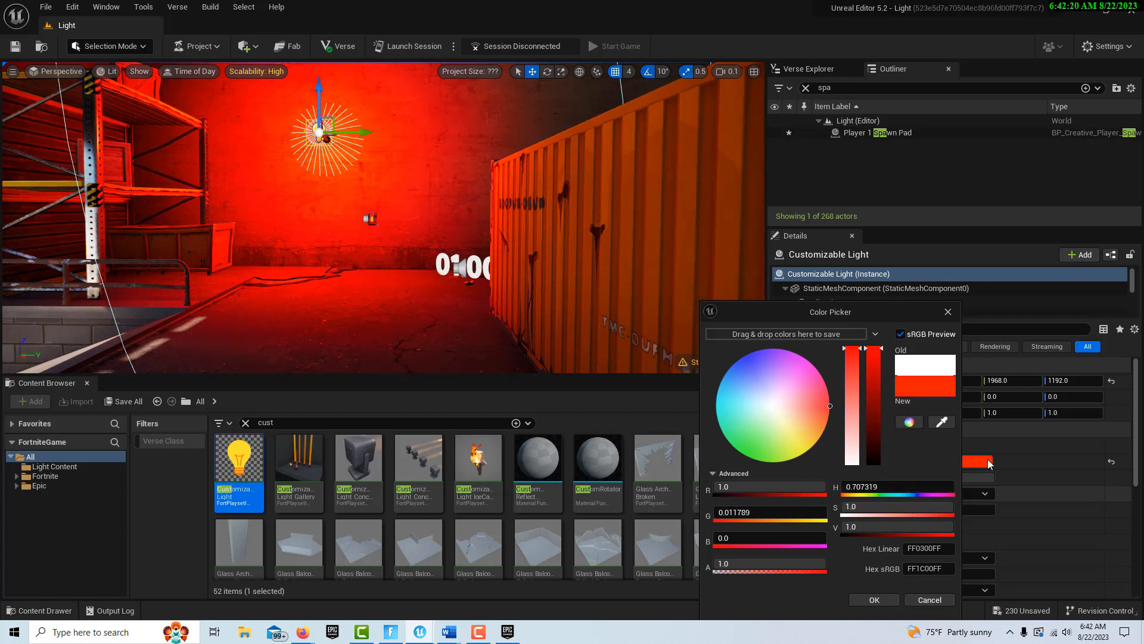
{"action": "left_click", "coordinate": [948, 312]}
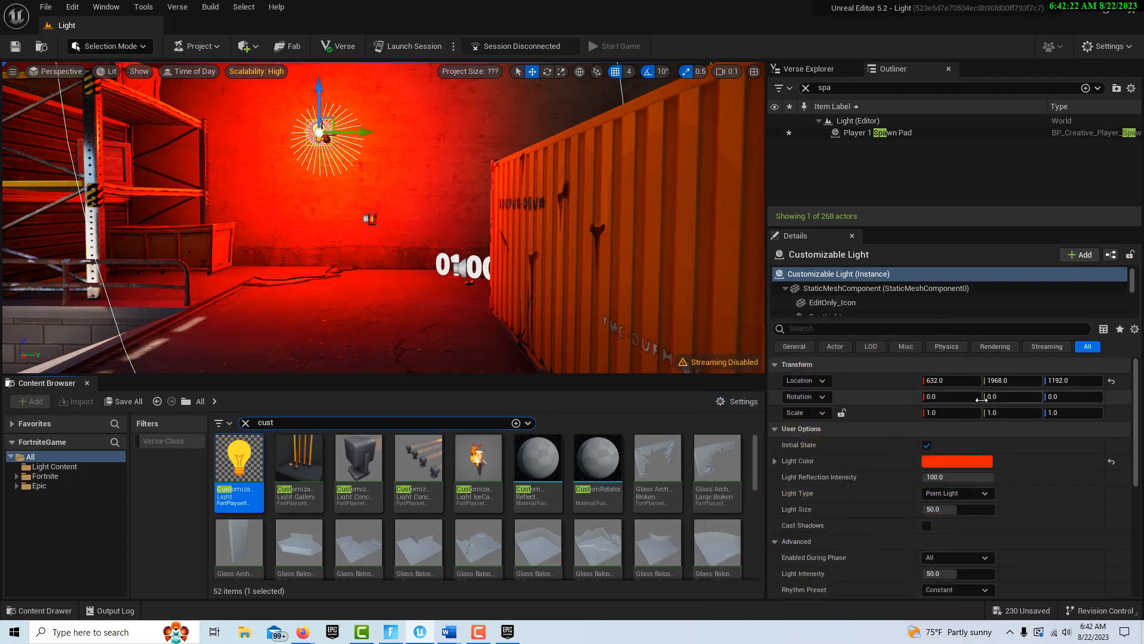
{"action": "left_click", "coordinate": [927, 445]}
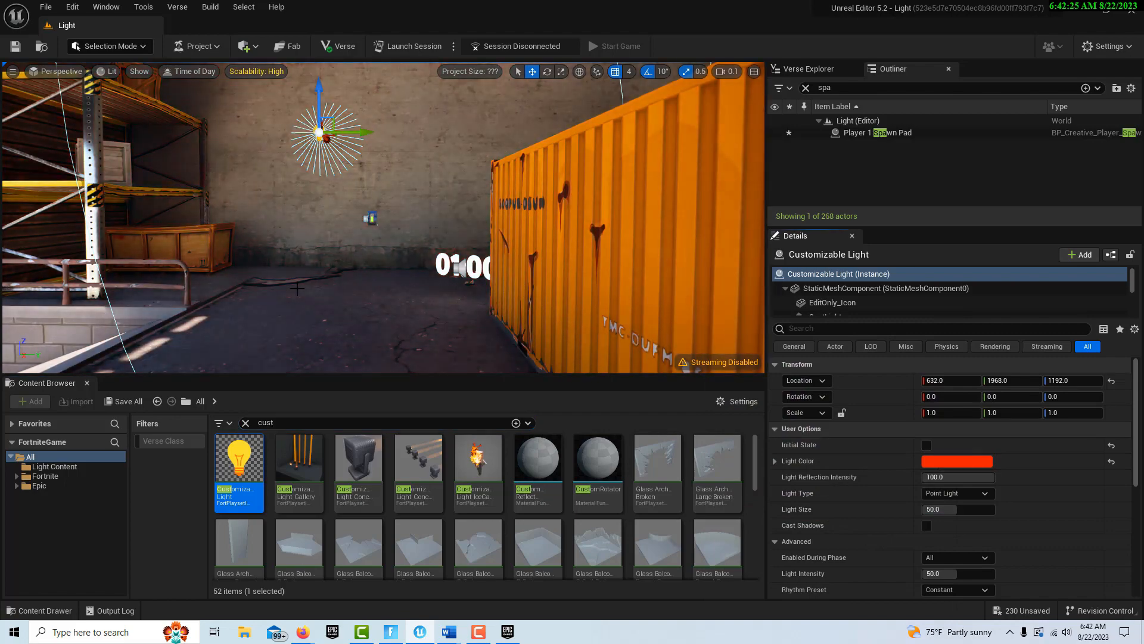
Examine the wall button up close, the Customizable Light's available functions, and the Button device's functions and events.
{"action": "key", "text": "w"}
{"action": "right_click_drag", "start_coordinate": [392, 290], "coordinate": [353, 265]}
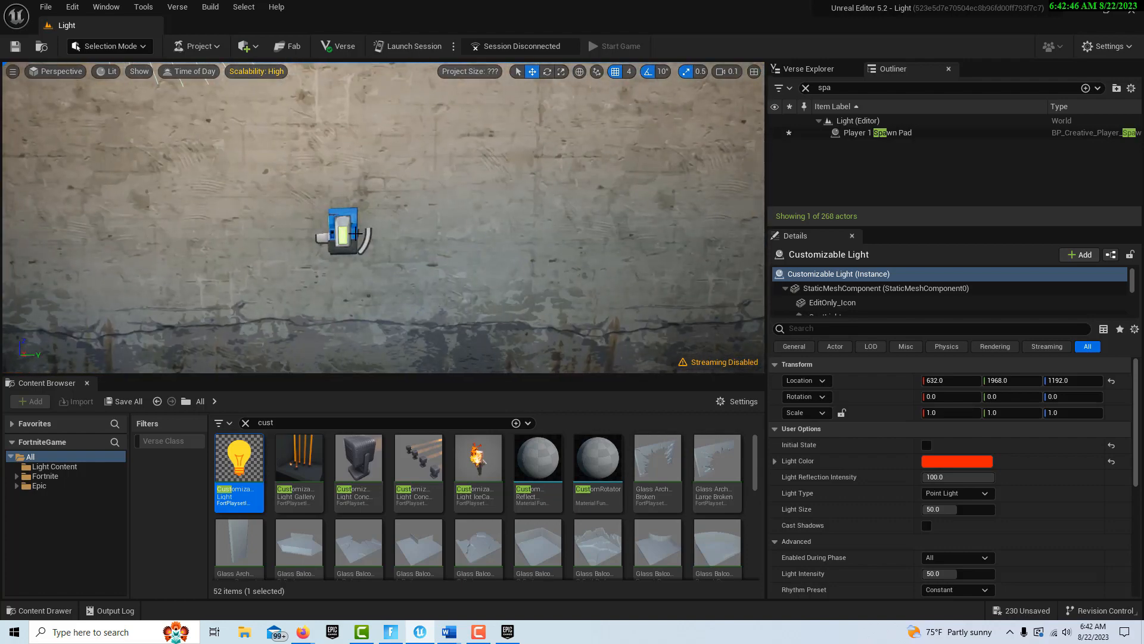
{"action": "scroll", "coordinate": [440, 249], "scroll_direction": "down", "scroll_amount": 5}
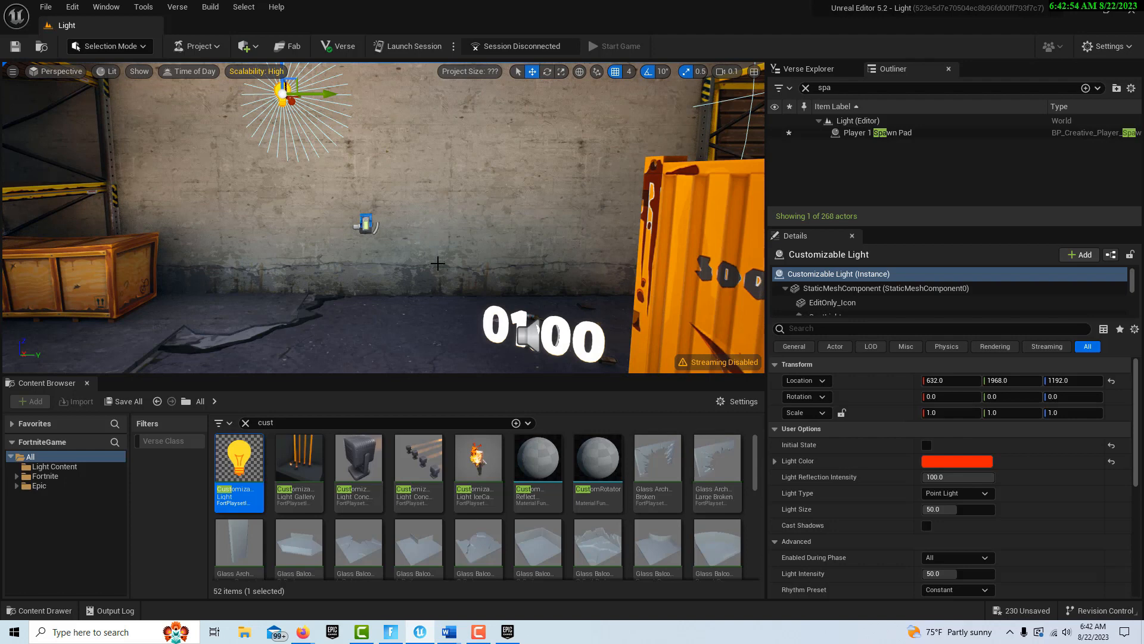
{"action": "scroll", "coordinate": [892, 496], "scroll_direction": "down", "scroll_amount": 5}
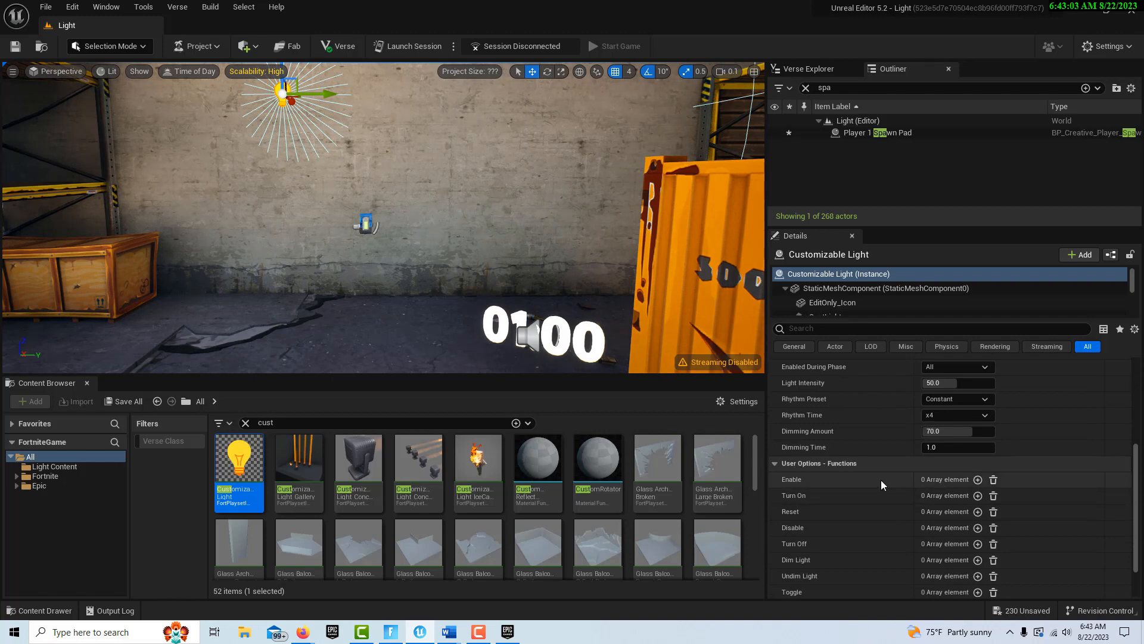
{"action": "left_click", "coordinate": [366, 223]}
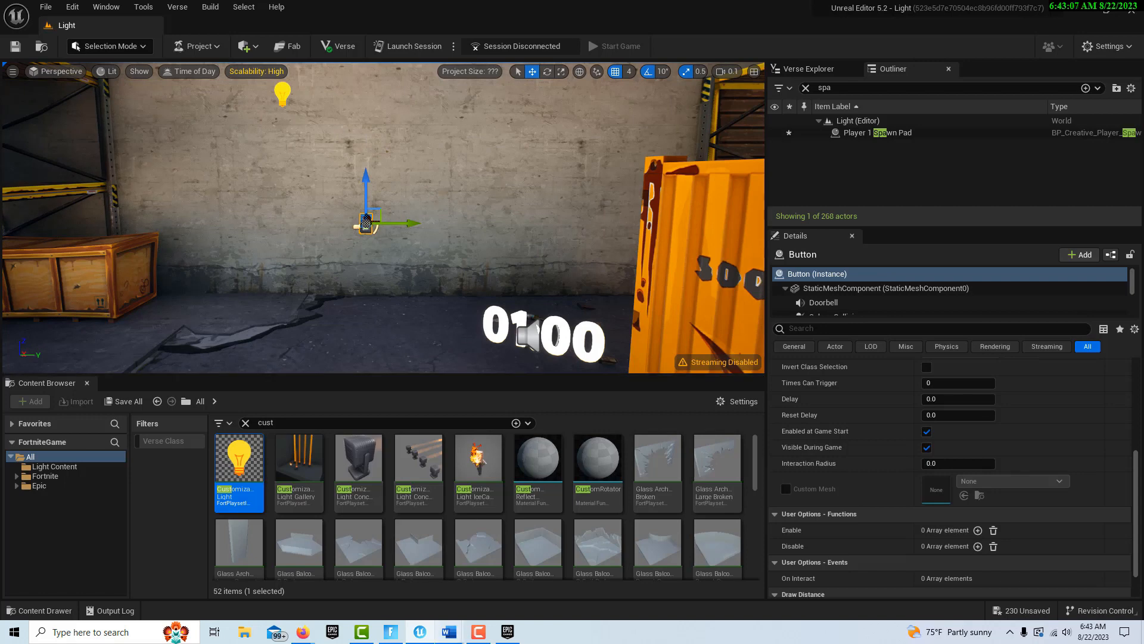
Switch to the Word document Document2, read its two pages of notes on event binding and return to the editor.
{"action": "mouse_move", "coordinate": [450, 633]}
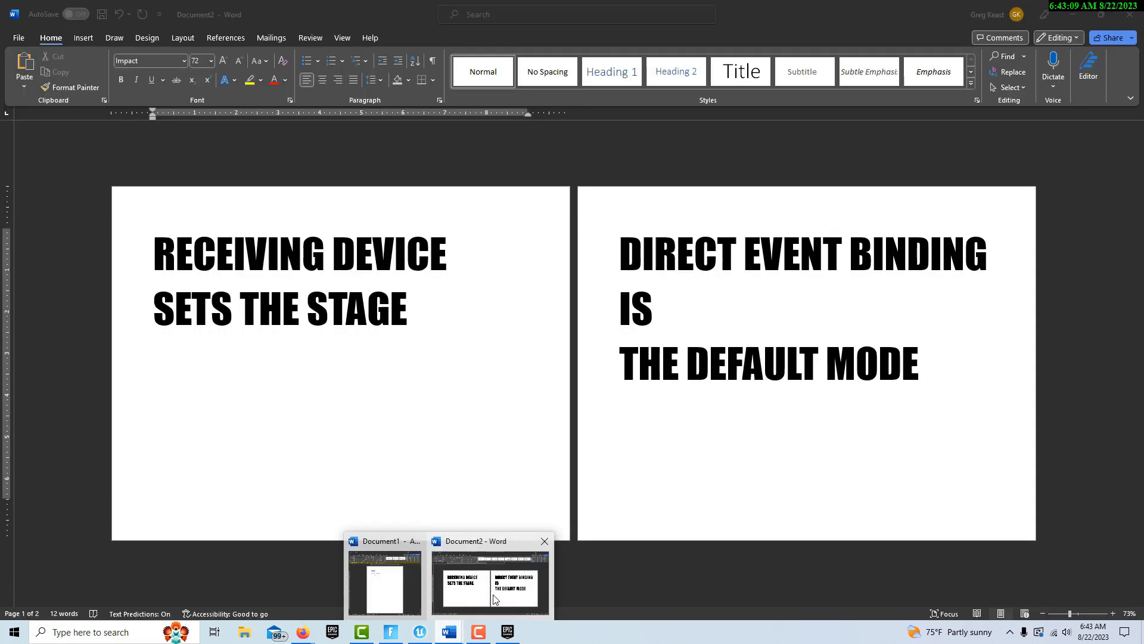
{"action": "left_click", "coordinate": [485, 583]}
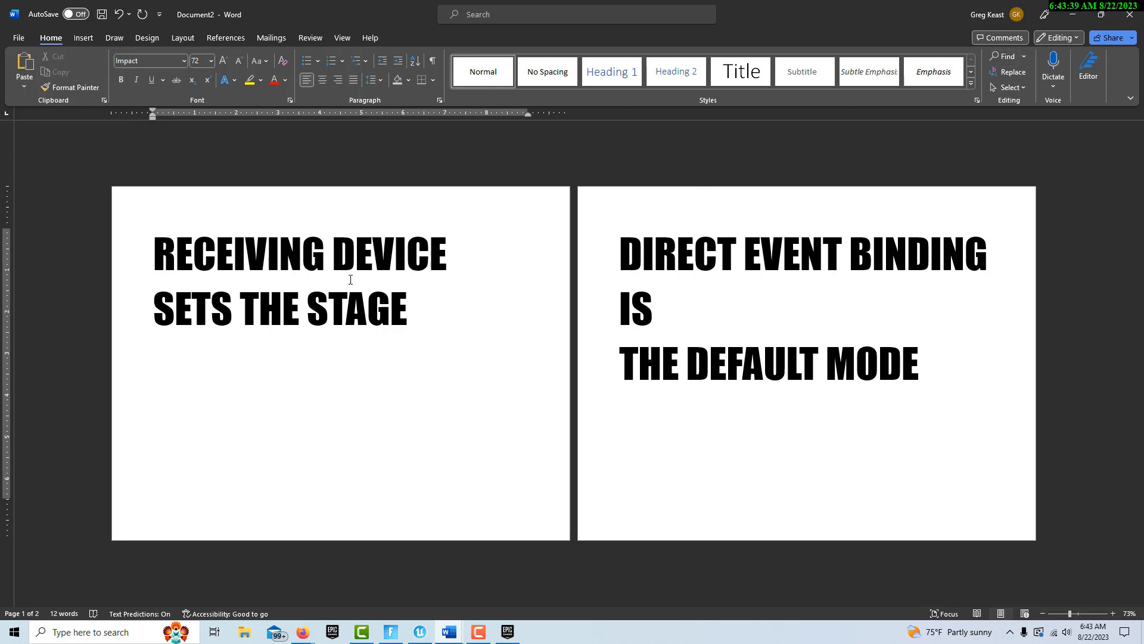
{"action": "left_click", "coordinate": [1074, 20]}
Compare the function and event options of the Button, Timer Device and Customizable Light.
{"action": "left_click", "coordinate": [370, 219]}
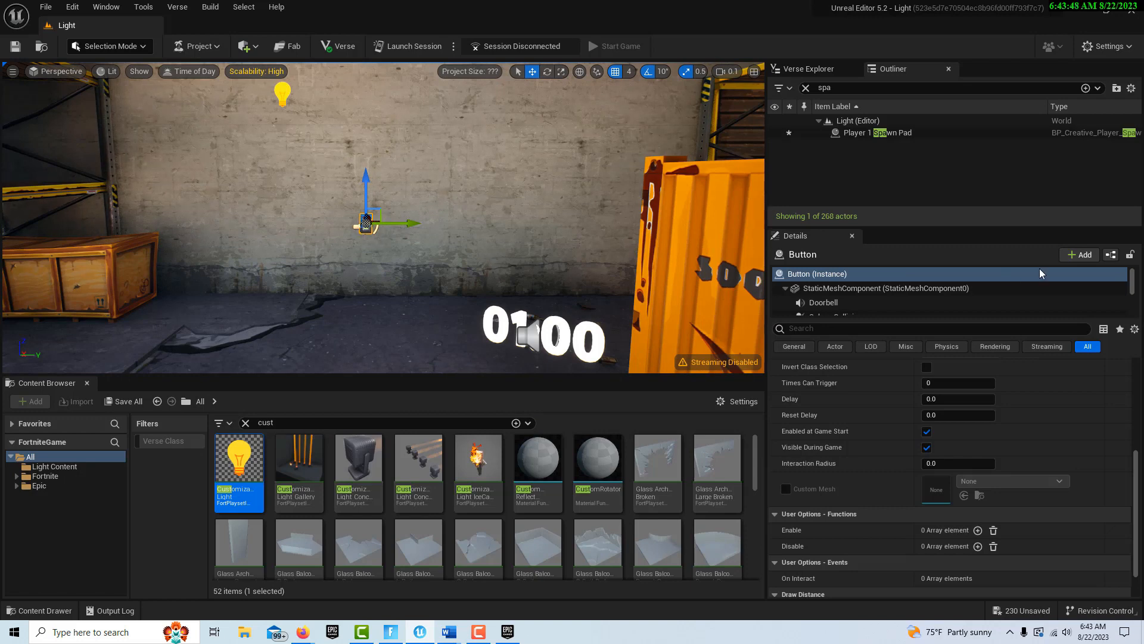
{"action": "scroll", "coordinate": [912, 505], "scroll_direction": "down", "scroll_amount": 2}
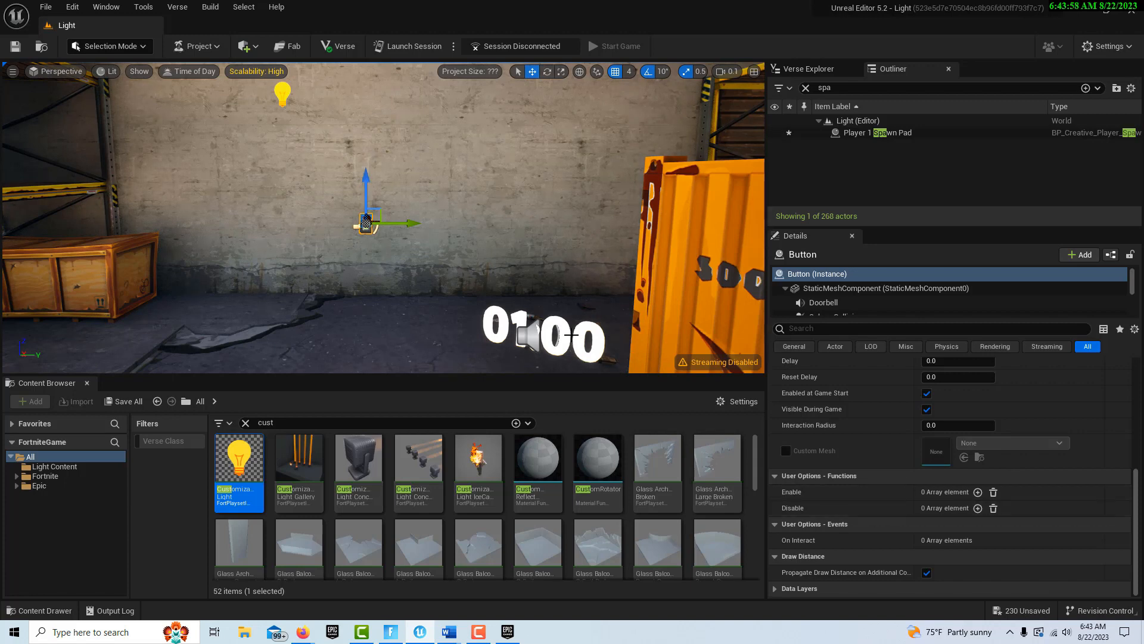
{"action": "left_click", "coordinate": [571, 335]}
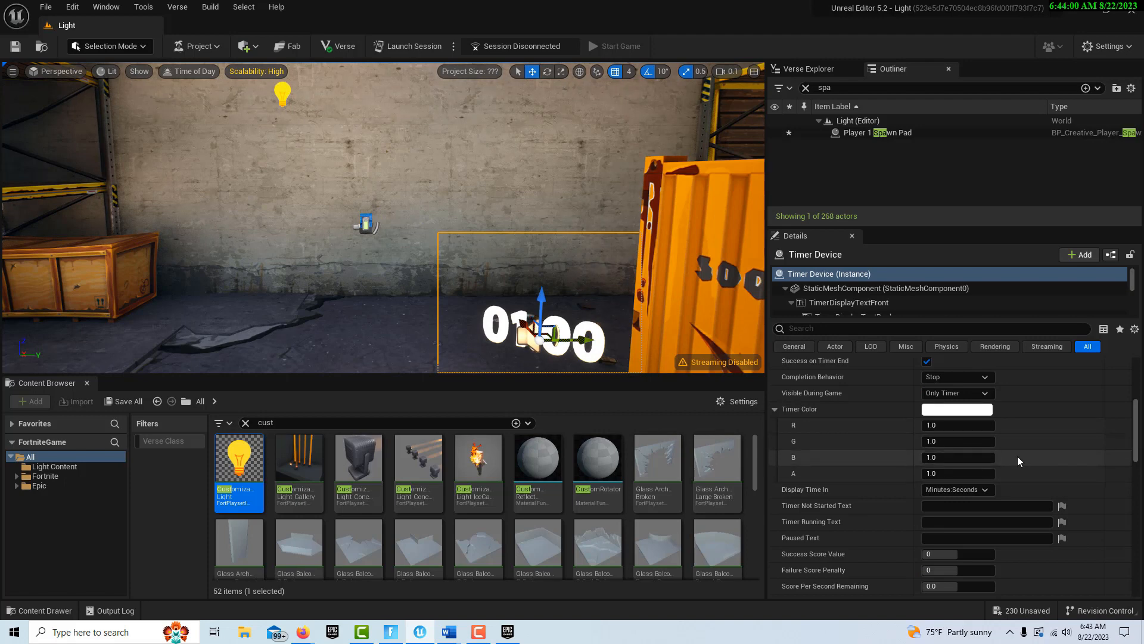
{"action": "scroll", "coordinate": [1017, 456], "scroll_direction": "down", "scroll_amount": 10}
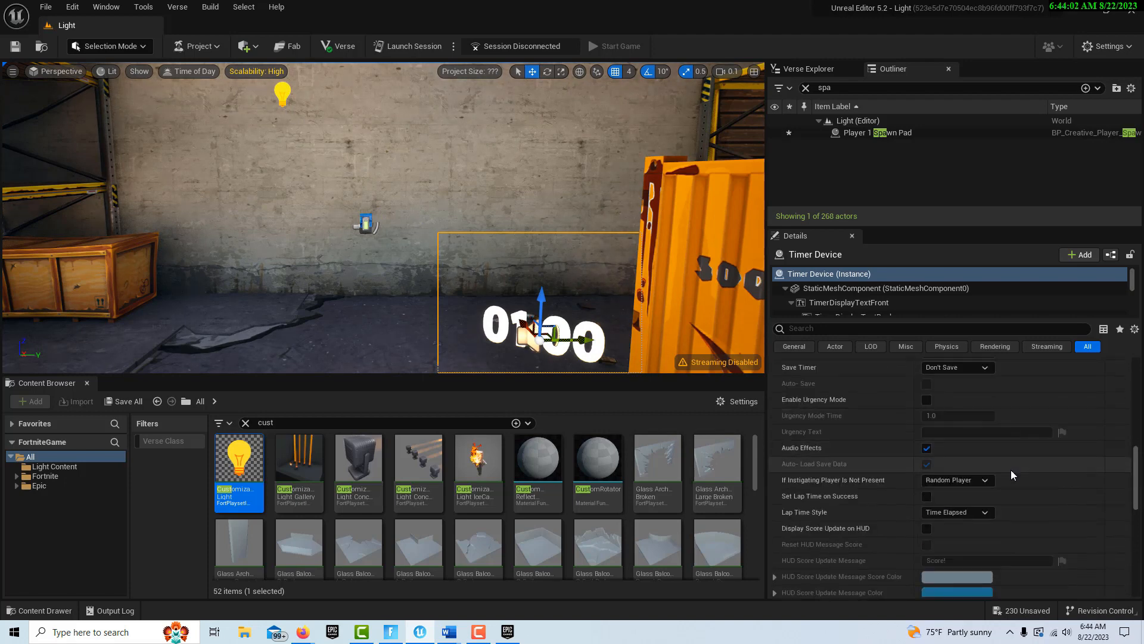
{"action": "scroll", "coordinate": [1004, 471], "scroll_direction": "down", "scroll_amount": 5}
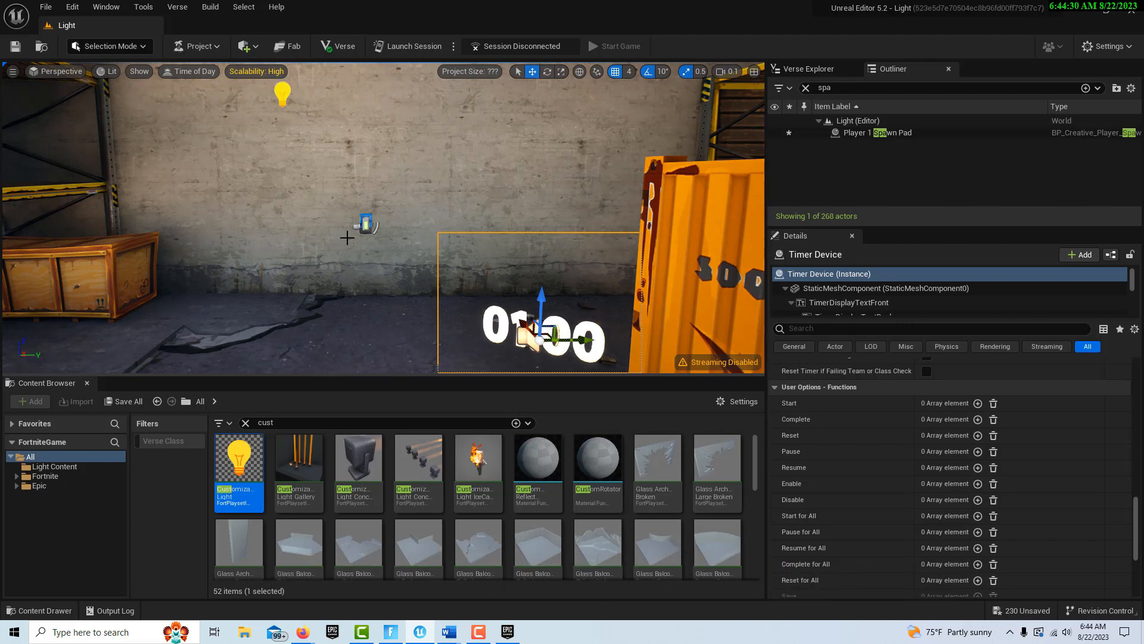
{"action": "left_click", "coordinate": [366, 228]}
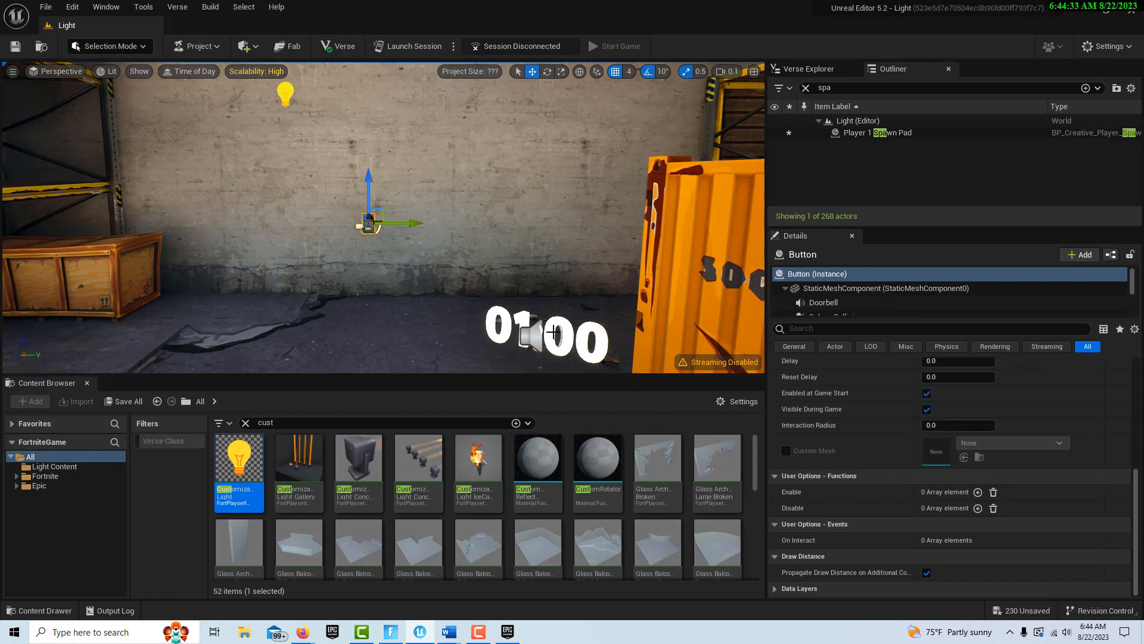
{"action": "left_click", "coordinate": [549, 330]}
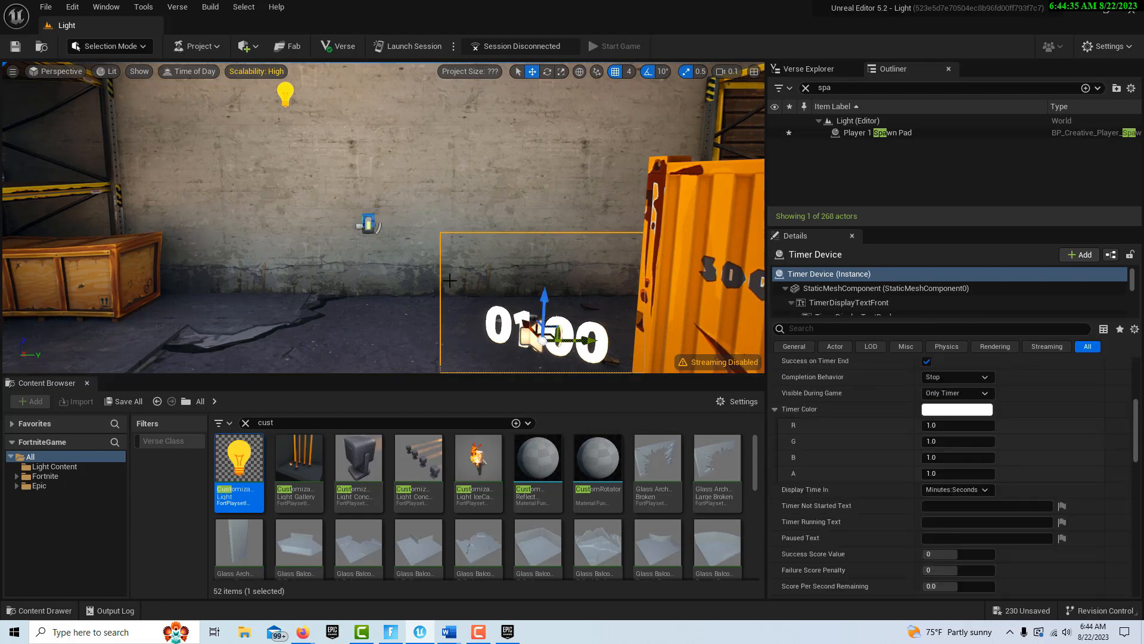
{"action": "left_click", "coordinate": [281, 92]}
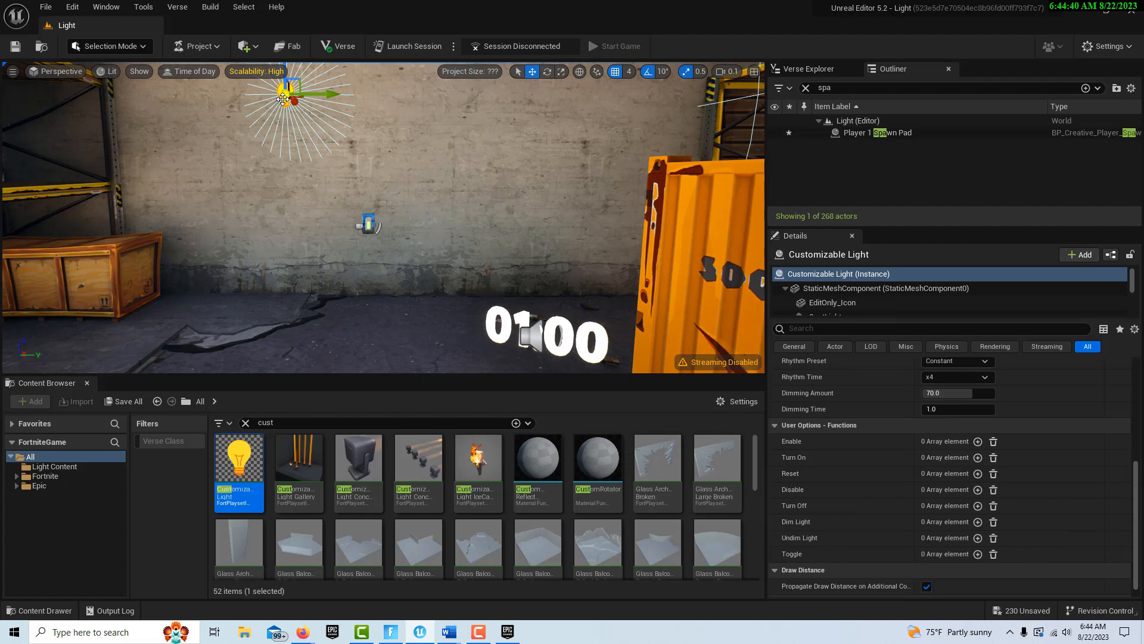
Set the Timer Device's Duration to 10 and its Can Interact option to No.
{"action": "left_click", "coordinate": [559, 334]}
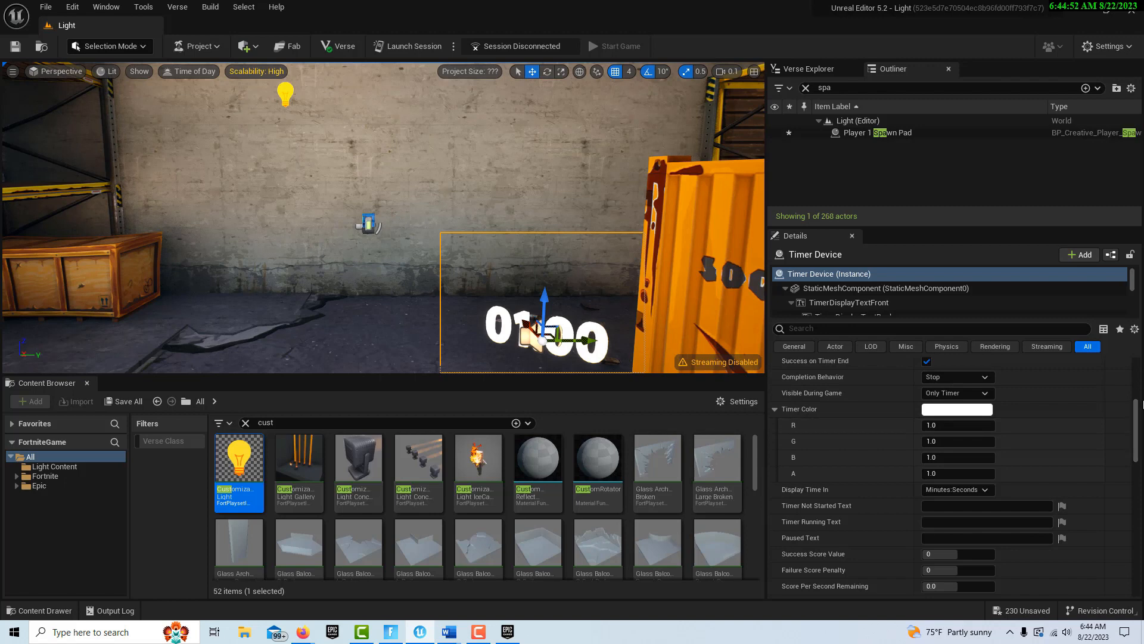
{"action": "scroll", "coordinate": [978, 456], "scroll_direction": "up", "scroll_amount": 4}
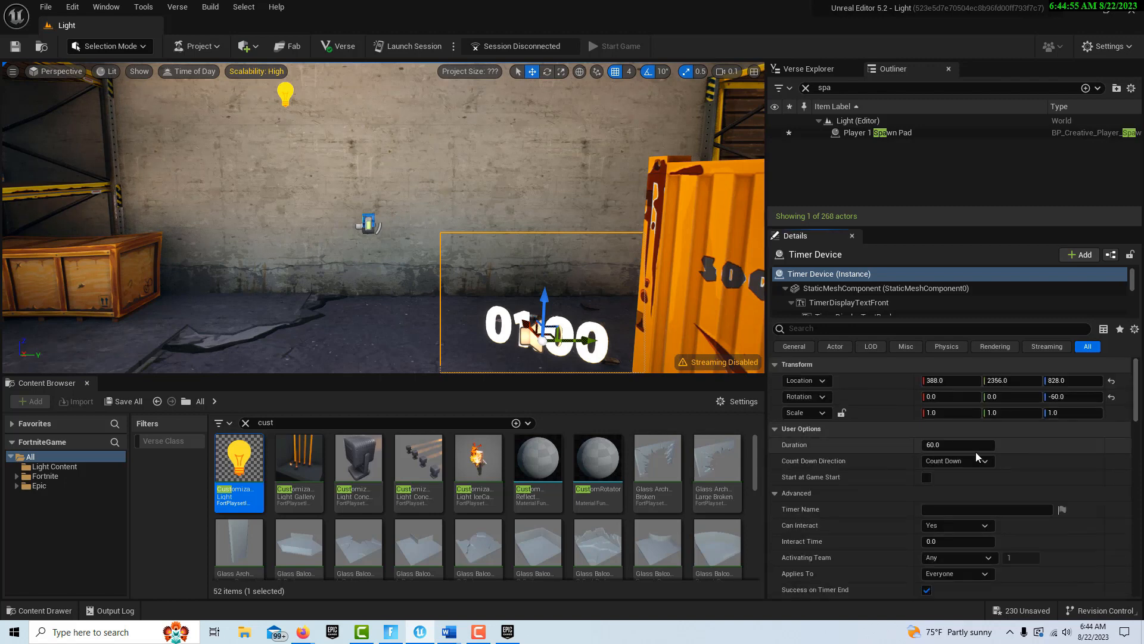
{"action": "left_click", "coordinate": [966, 445]}
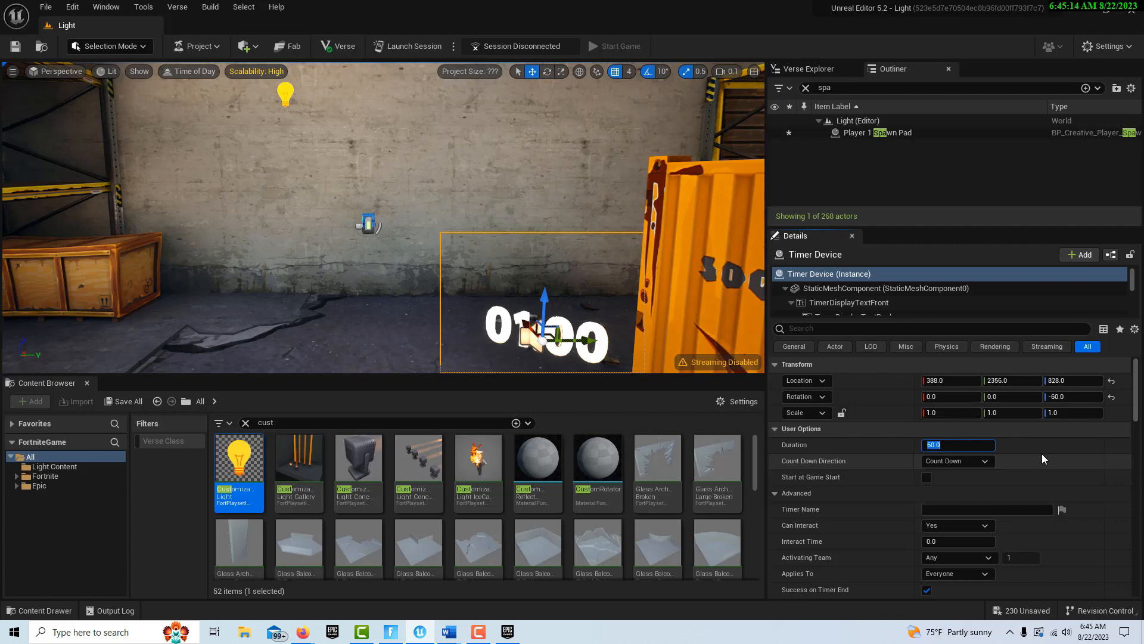
{"action": "type", "text": "10"}
{"action": "scroll", "coordinate": [996, 480], "scroll_direction": "down", "scroll_amount": 1}
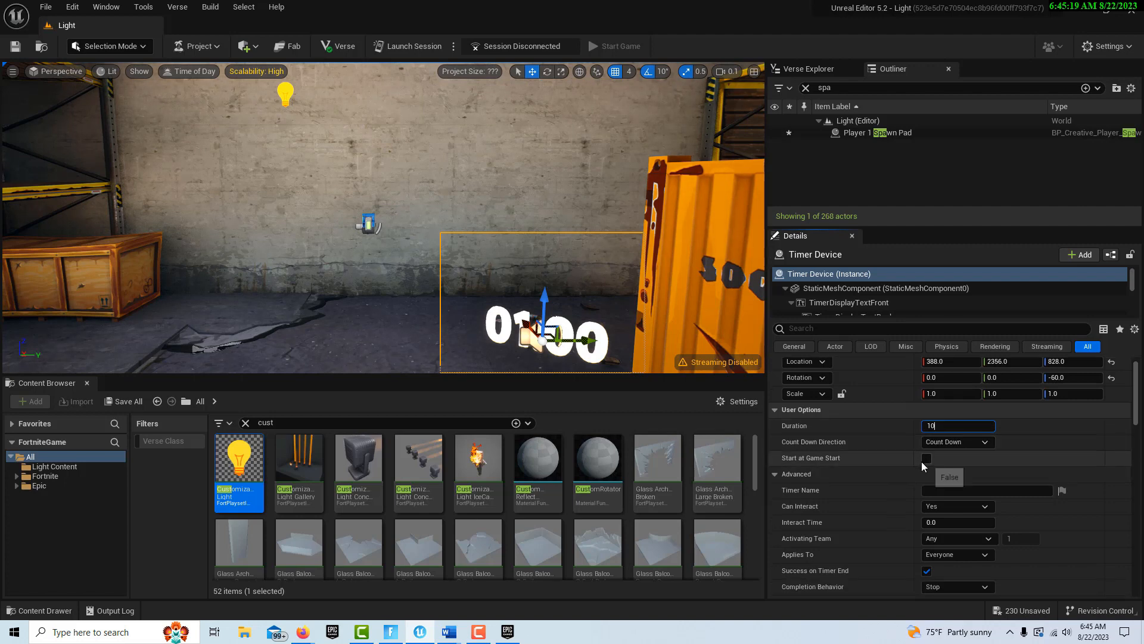
{"action": "scroll", "coordinate": [985, 484], "scroll_direction": "down", "scroll_amount": 2}
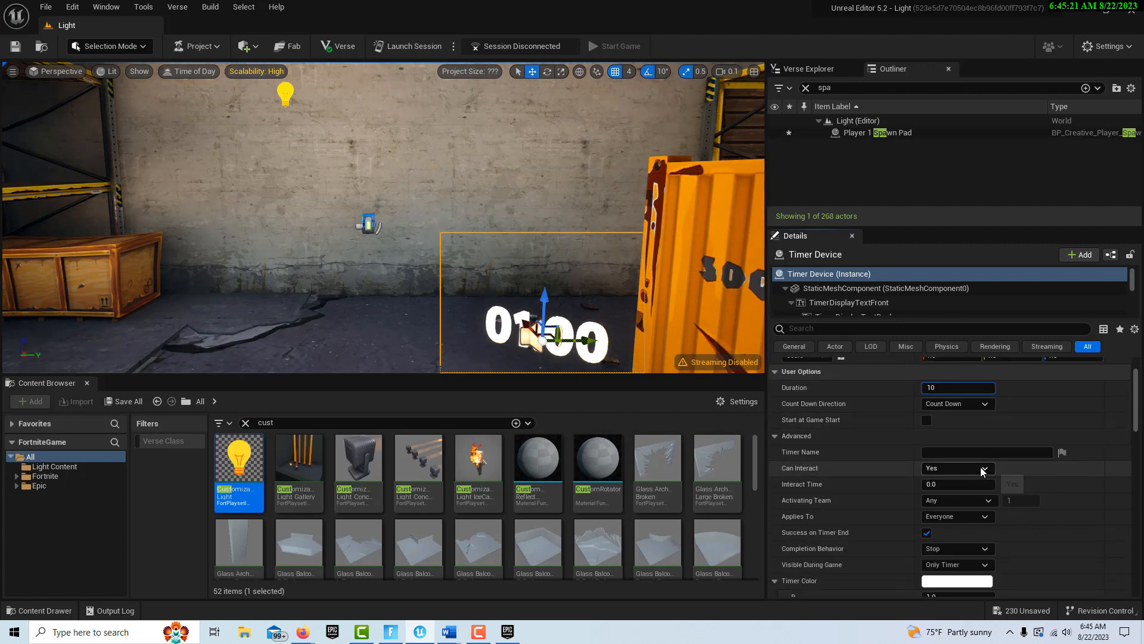
{"action": "left_click", "coordinate": [981, 468]}
{"action": "left_click", "coordinate": [957, 485]}
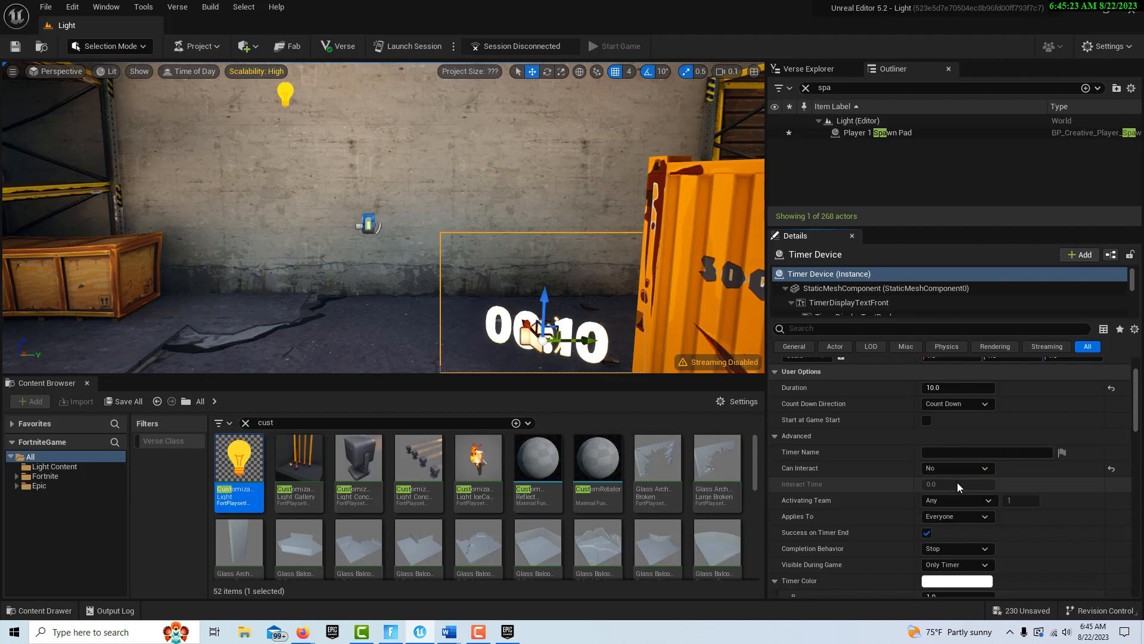
Set the Timer Device's Completion Behavior to Reset.
{"action": "scroll", "coordinate": [1019, 484], "scroll_direction": "down", "scroll_amount": 2}
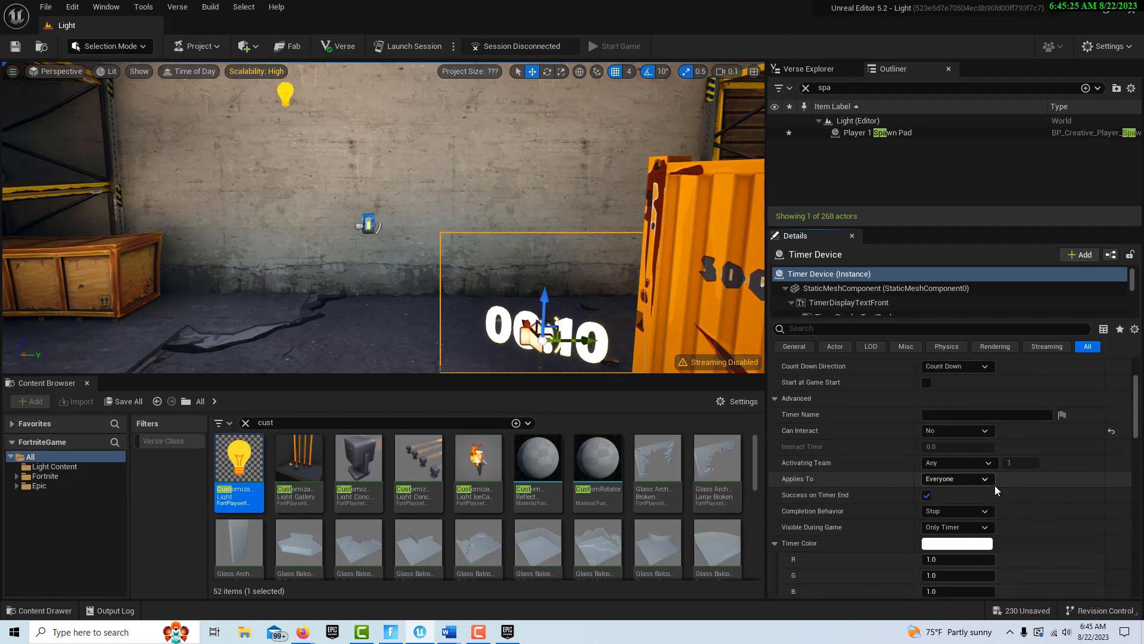
{"action": "scroll", "coordinate": [1017, 490], "scroll_direction": "down", "scroll_amount": 2}
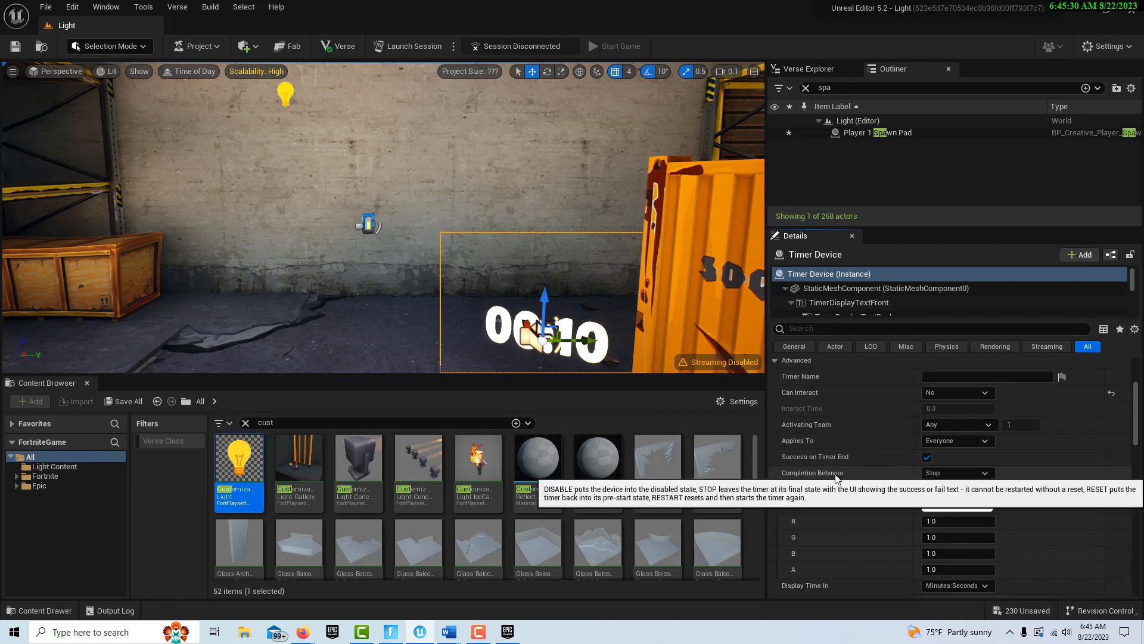
{"action": "scroll", "coordinate": [834, 467], "scroll_direction": "down", "scroll_amount": 1}
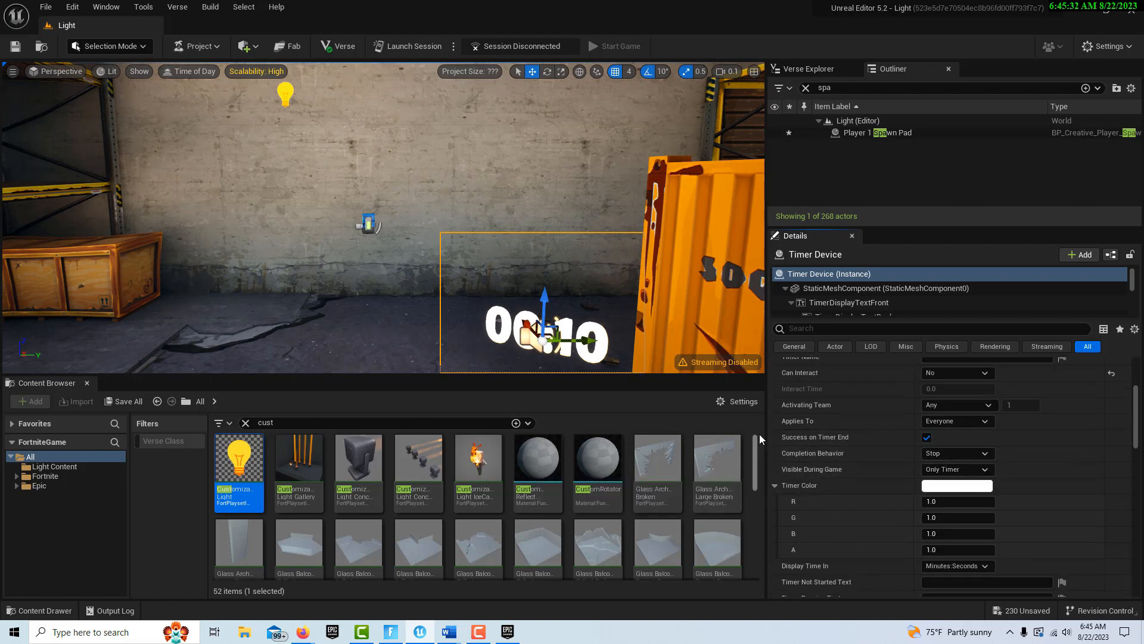
{"action": "left_click", "coordinate": [983, 454]}
{"action": "left_click", "coordinate": [944, 490]}
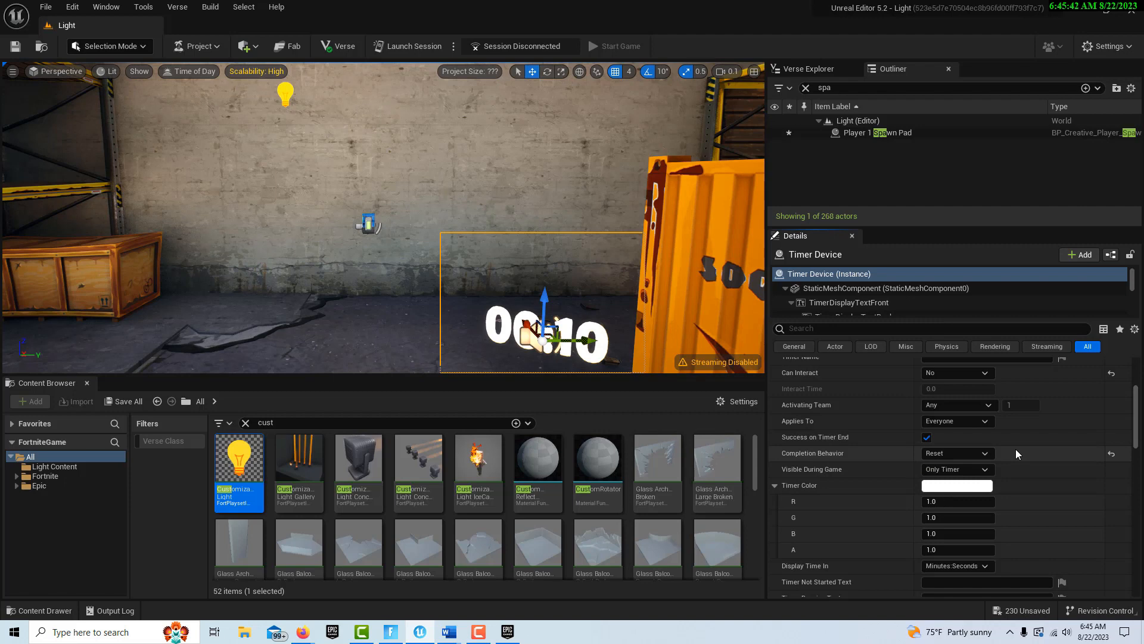
Set the alpha value of the Timer Device's Timer Color to 0.
{"action": "scroll", "coordinate": [1016, 449], "scroll_direction": "down", "scroll_amount": 1}
{"action": "scroll", "coordinate": [1015, 449], "scroll_direction": "down", "scroll_amount": 1}
{"action": "left_click", "coordinate": [975, 473]}
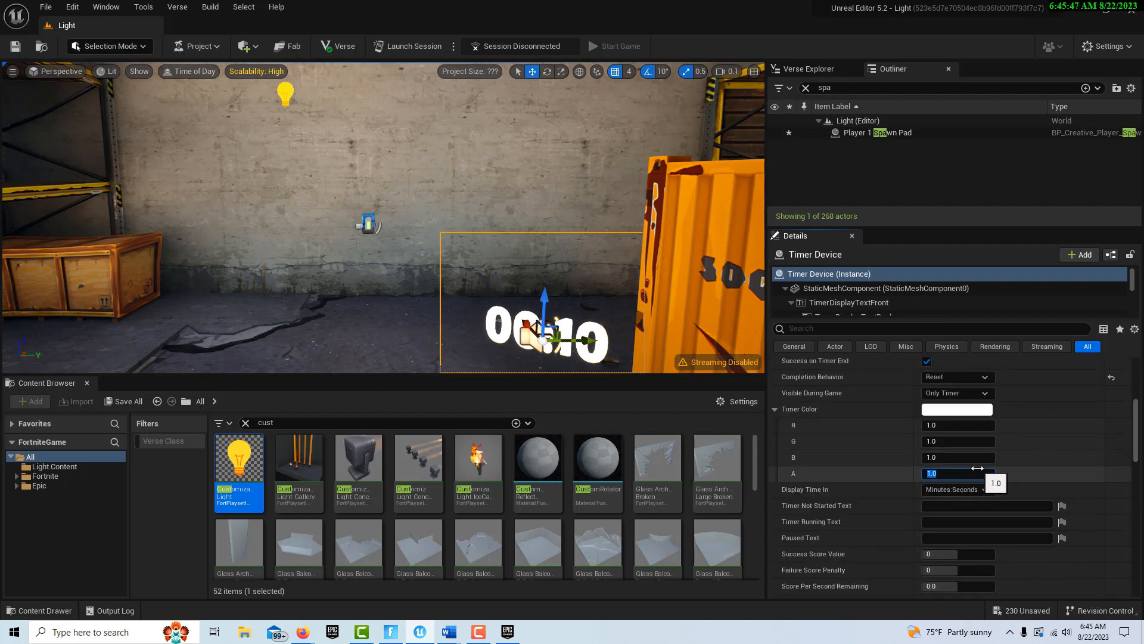
{"action": "type", "text": "0"}
{"action": "key", "text": "Return"}
Disable Show on HUD for the Timer Device.
{"action": "scroll", "coordinate": [1014, 448], "scroll_direction": "down", "scroll_amount": 2}
{"action": "scroll", "coordinate": [1014, 448], "scroll_direction": "down", "scroll_amount": 2}
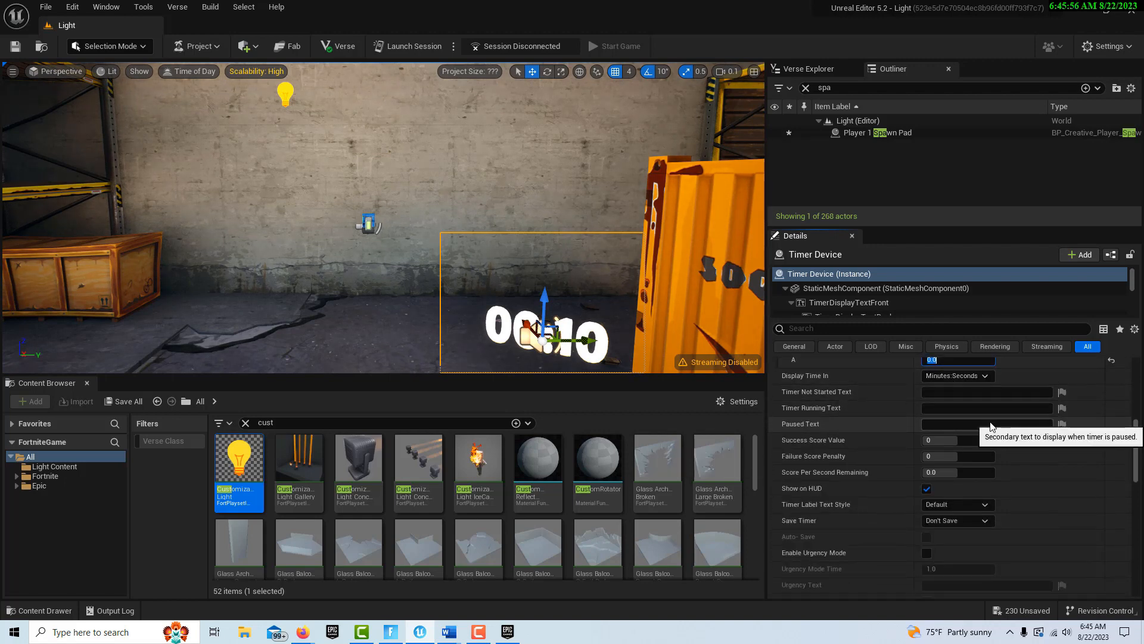
{"action": "scroll", "coordinate": [989, 453], "scroll_direction": "down", "scroll_amount": 5}
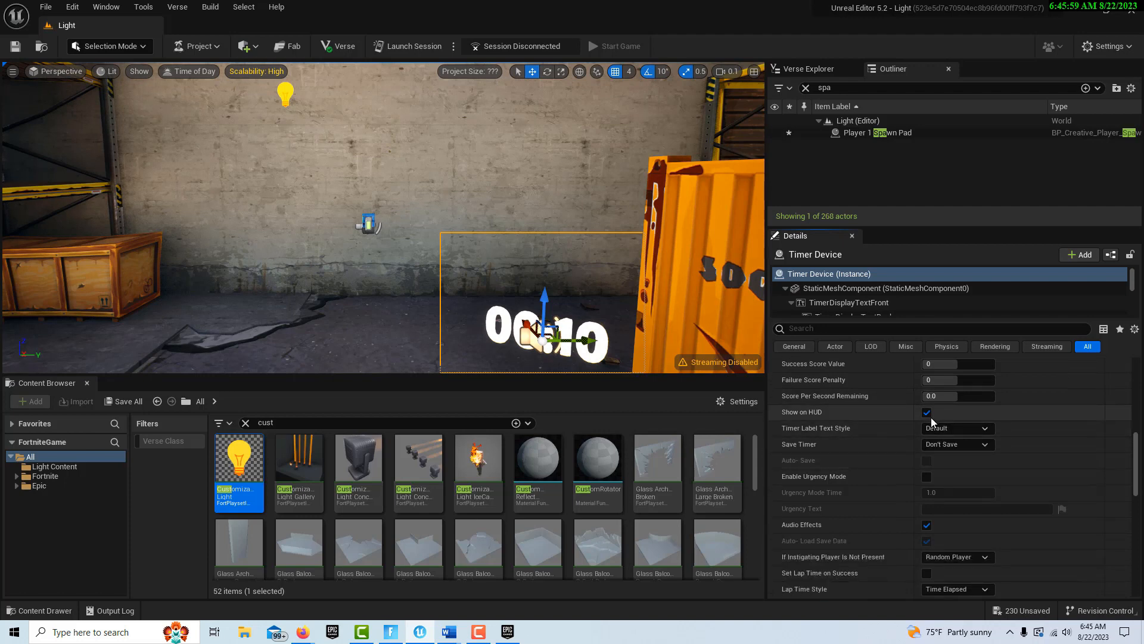
{"action": "left_click", "coordinate": [926, 412]}
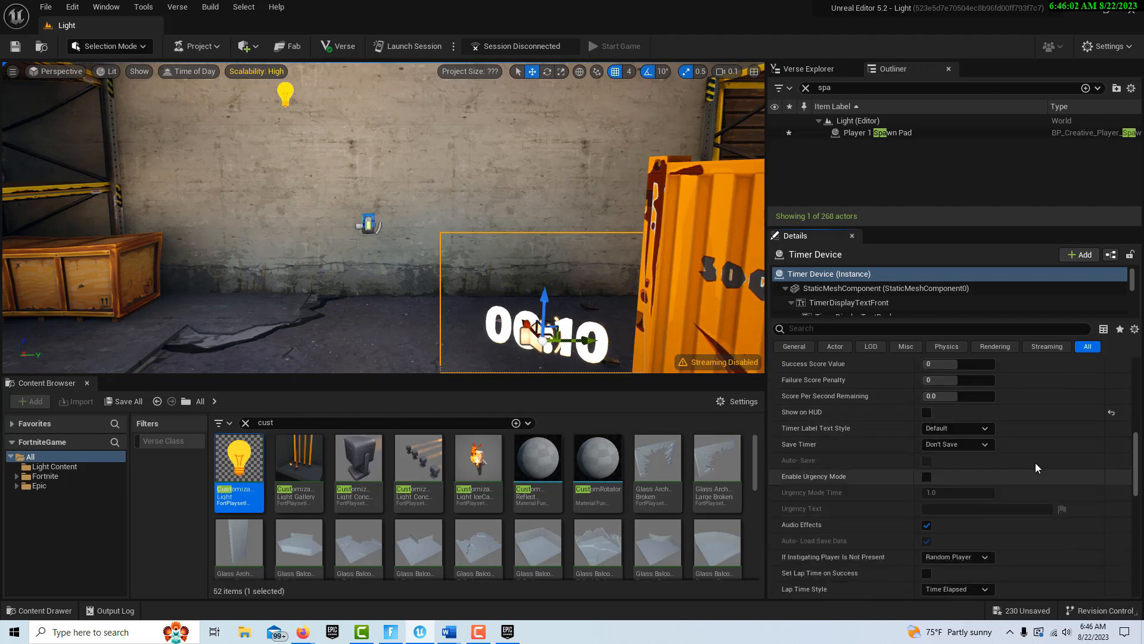
Set the Timer Device's Visible During Game option to Hidden.
{"action": "scroll", "coordinate": [1035, 459], "scroll_direction": "down", "scroll_amount": 5}
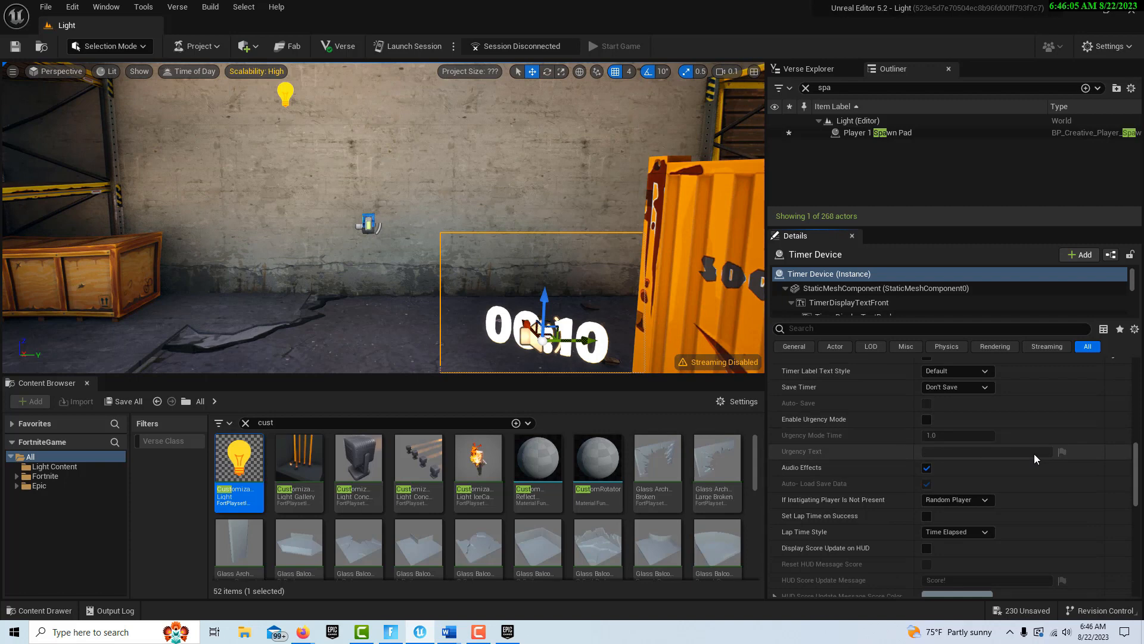
{"action": "scroll", "coordinate": [1035, 453], "scroll_direction": "down", "scroll_amount": 4}
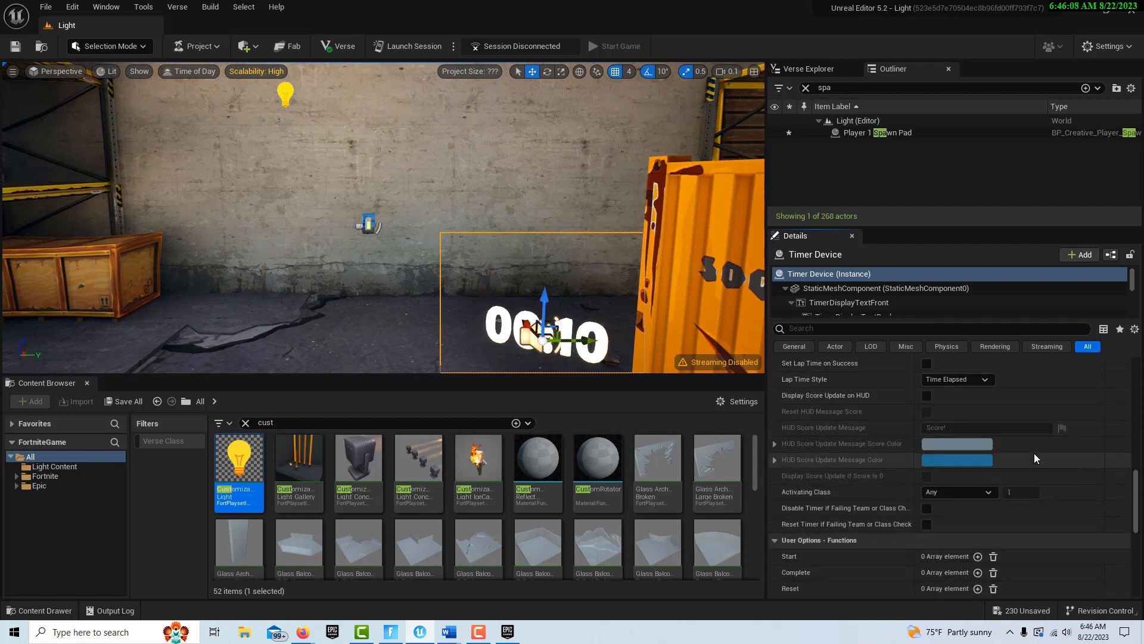
{"action": "scroll", "coordinate": [1033, 452], "scroll_direction": "up", "scroll_amount": 3}
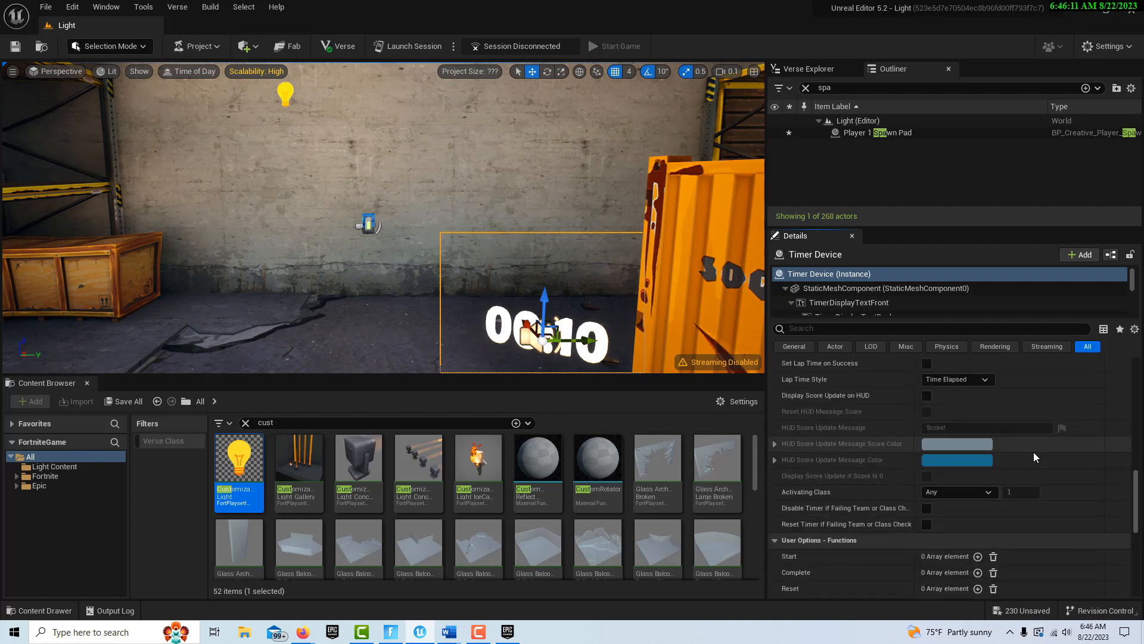
{"action": "scroll", "coordinate": [1033, 450], "scroll_direction": "down", "scroll_amount": 10}
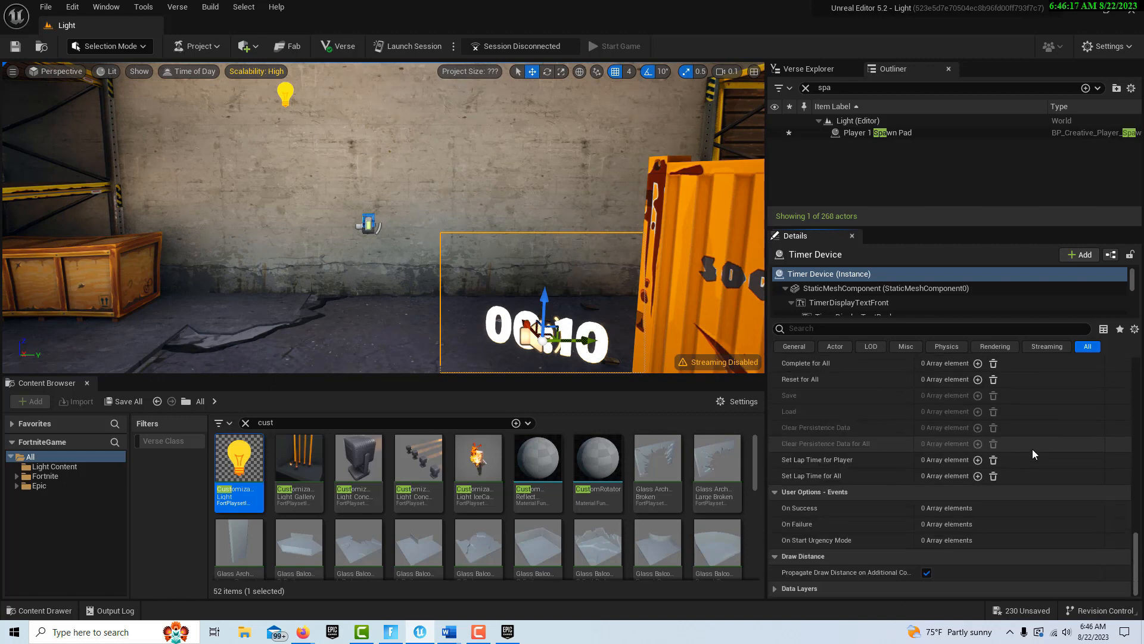
{"action": "scroll", "coordinate": [1032, 449], "scroll_direction": "up", "scroll_amount": 9}
{"action": "scroll", "coordinate": [1024, 444], "scroll_direction": "up", "scroll_amount": 9}
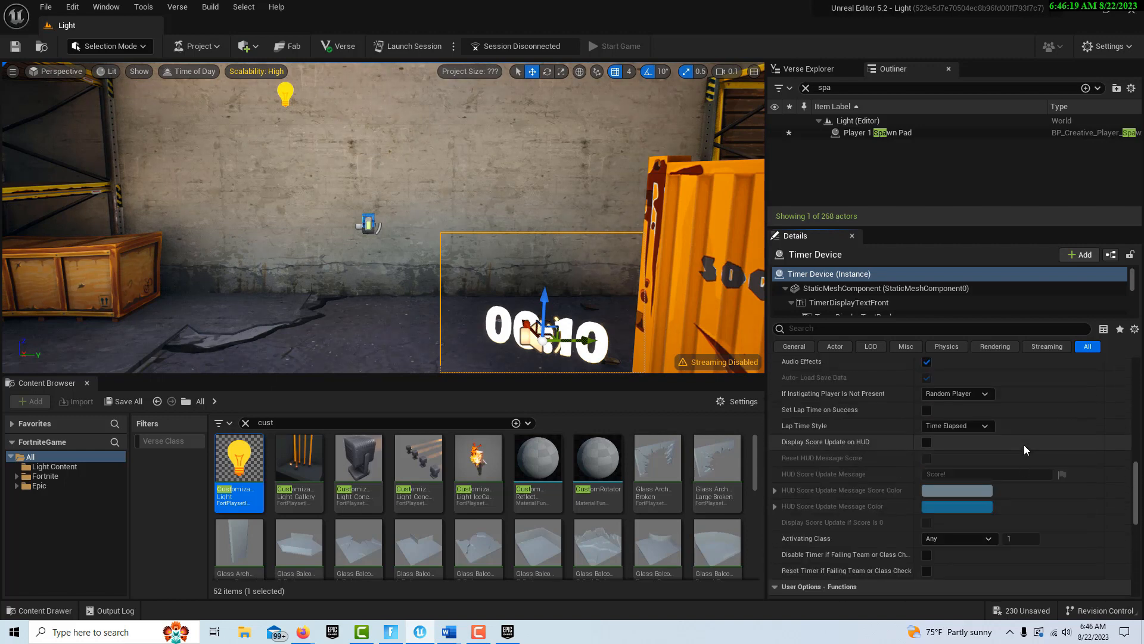
{"action": "scroll", "coordinate": [1026, 446], "scroll_direction": "up", "scroll_amount": 8}
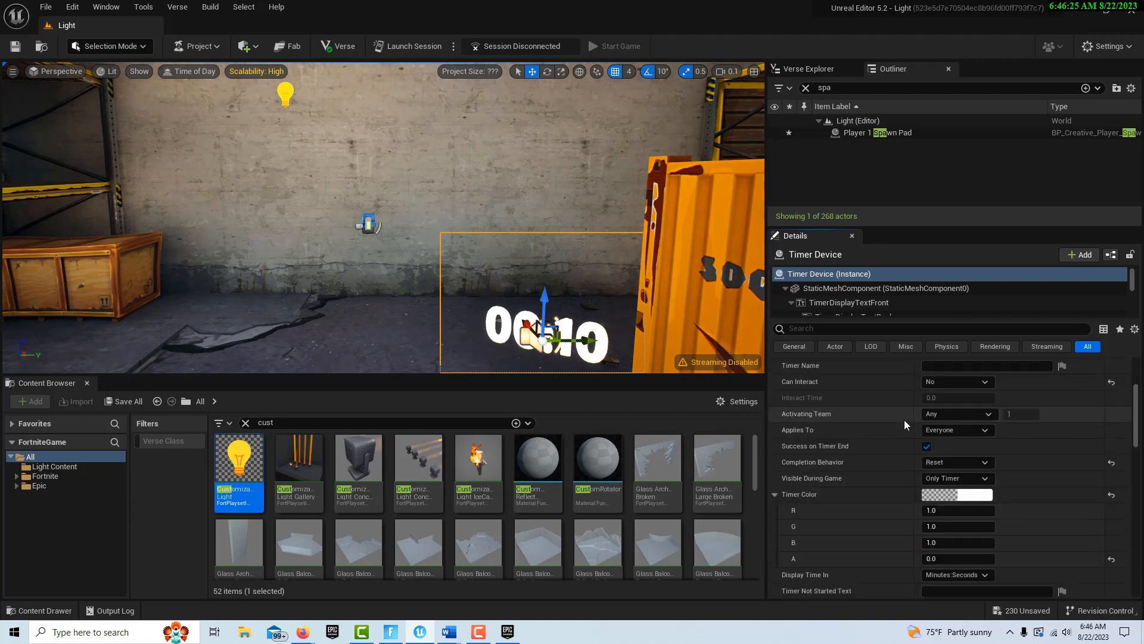
{"action": "left_click", "coordinate": [966, 479]}
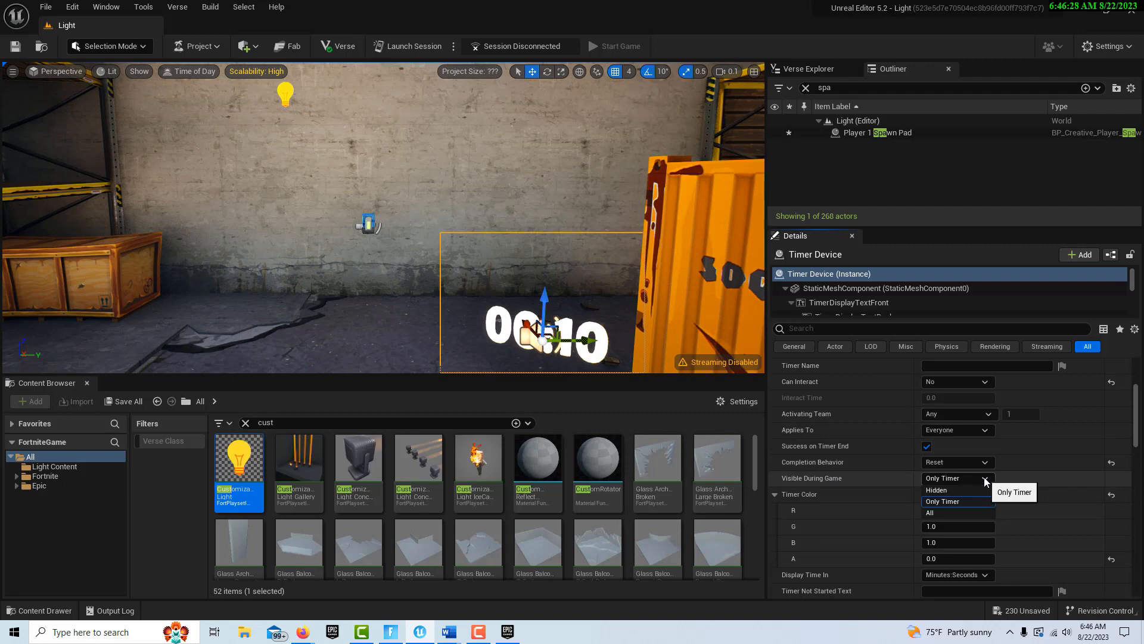
{"action": "left_click", "coordinate": [957, 490]}
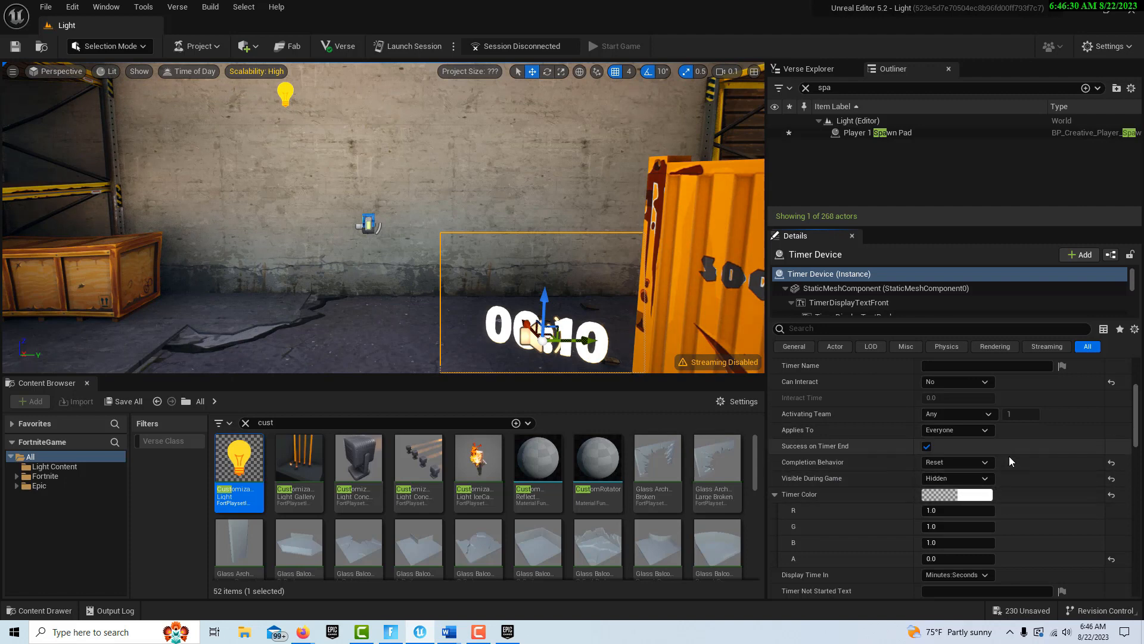
Review the Timer Device's user options from Duration down to the Activating Class settings.
{"action": "scroll", "coordinate": [1010, 456], "scroll_direction": "up", "scroll_amount": 2}
{"action": "scroll", "coordinate": [1007, 457], "scroll_direction": "up", "scroll_amount": 2}
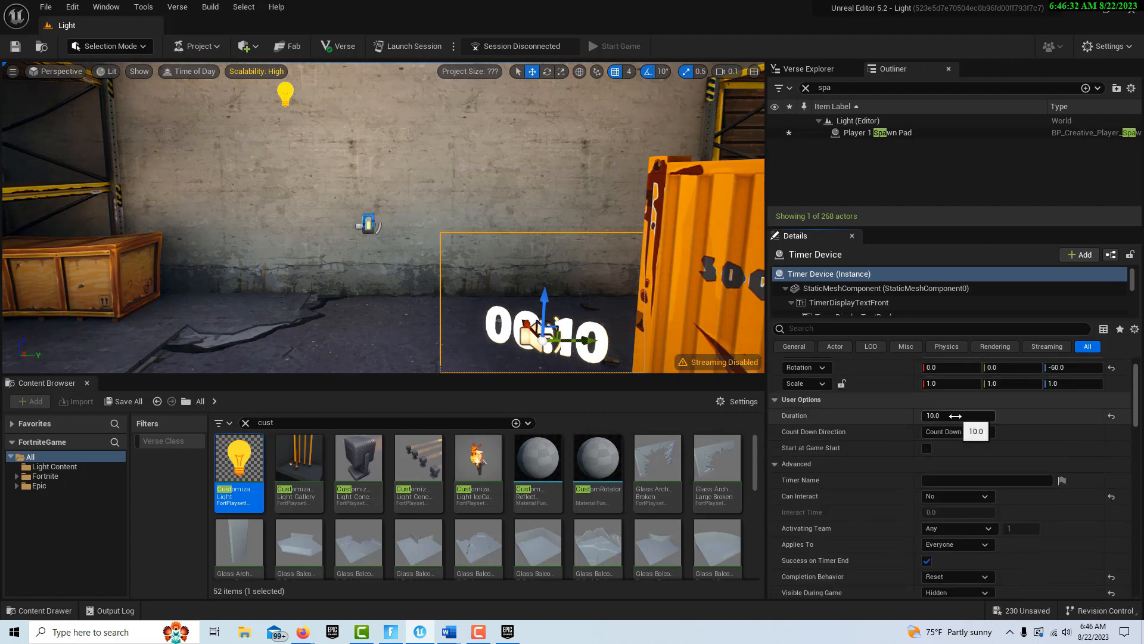
{"action": "scroll", "coordinate": [955, 416], "scroll_direction": "down", "scroll_amount": 1}
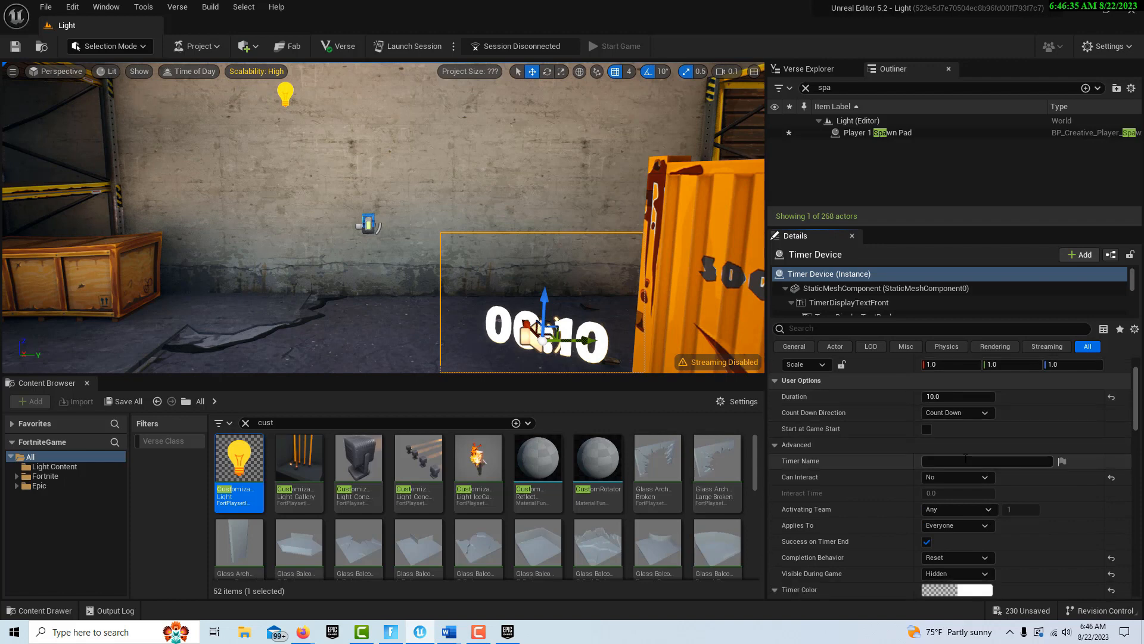
{"action": "scroll", "coordinate": [959, 477], "scroll_direction": "down", "scroll_amount": 2}
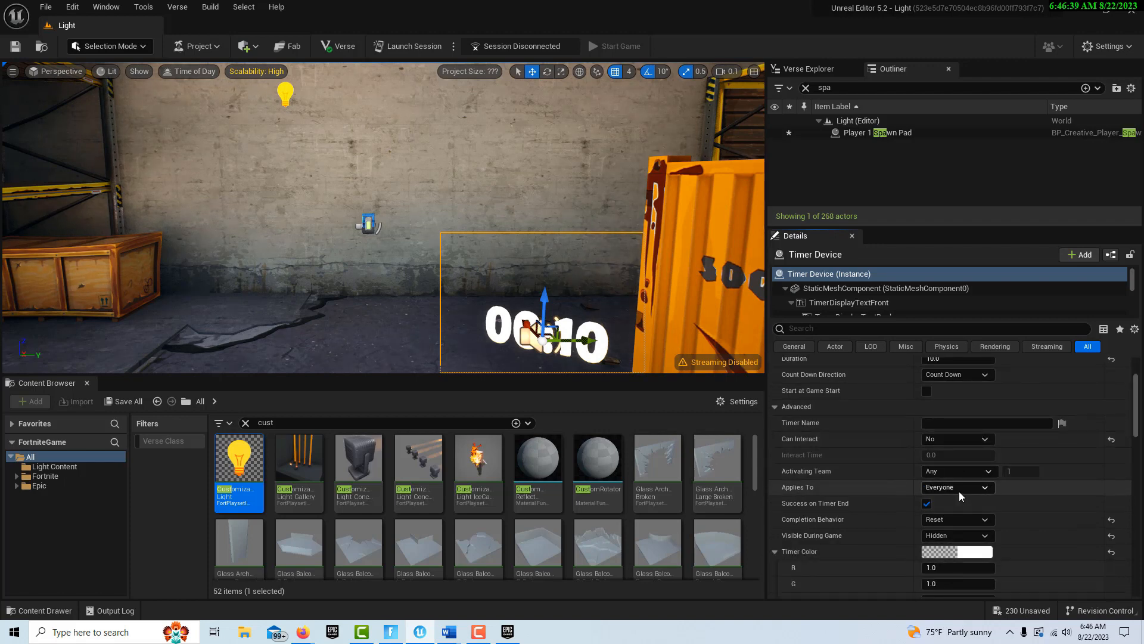
{"action": "scroll", "coordinate": [960, 491], "scroll_direction": "down", "scroll_amount": 1}
{"action": "scroll", "coordinate": [960, 486], "scroll_direction": "down", "scroll_amount": 1}
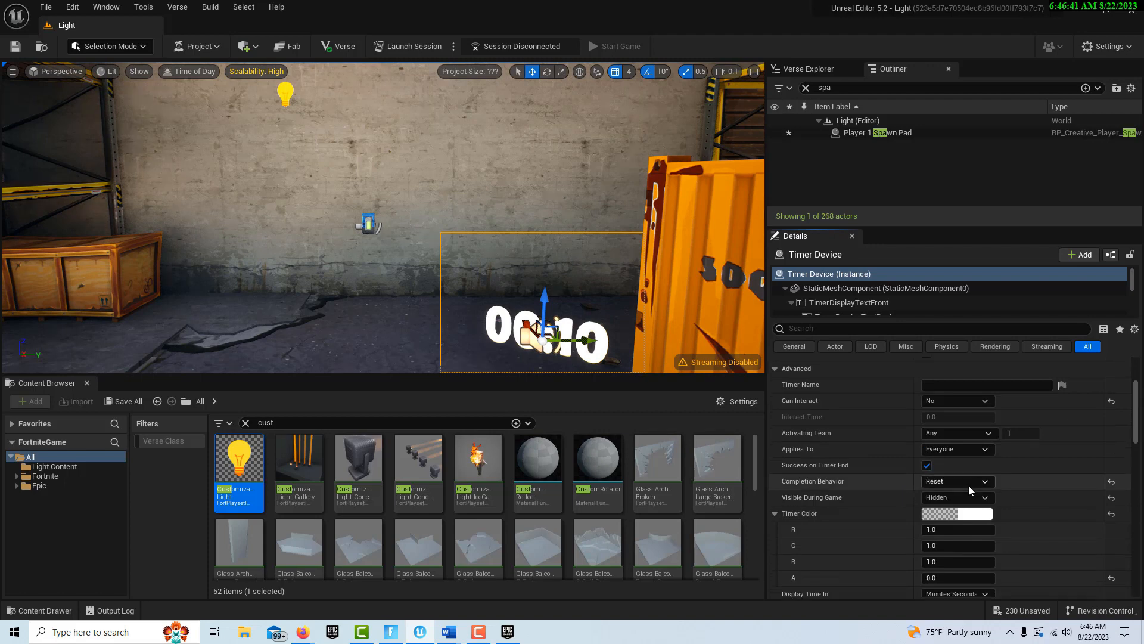
{"action": "scroll", "coordinate": [960, 489], "scroll_direction": "down", "scroll_amount": 2}
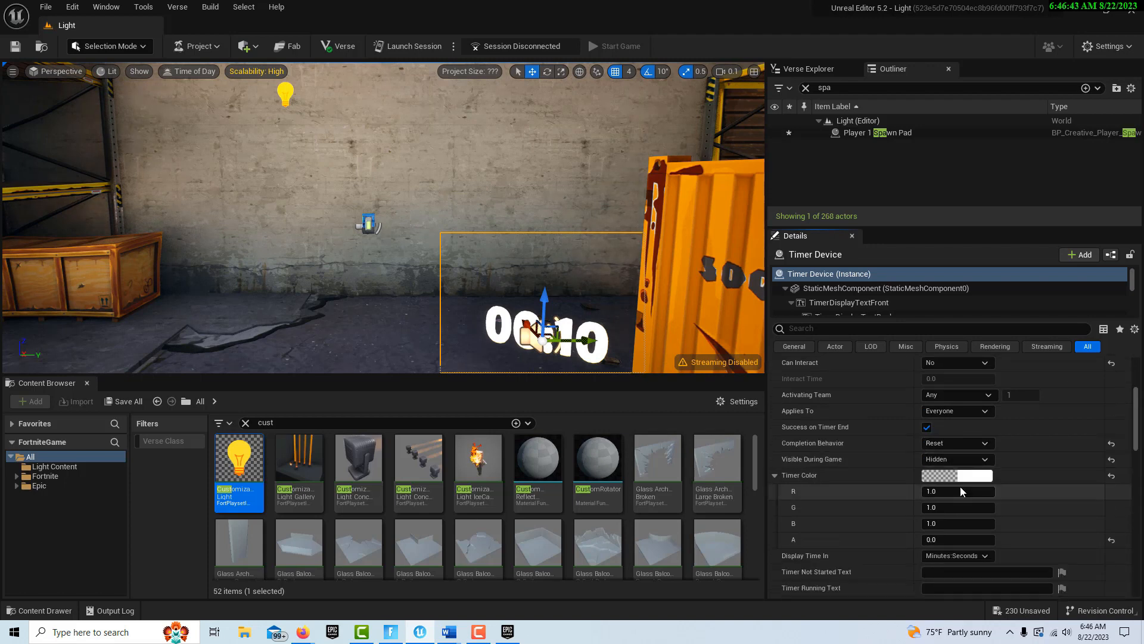
{"action": "scroll", "coordinate": [947, 514], "scroll_direction": "down", "scroll_amount": 4}
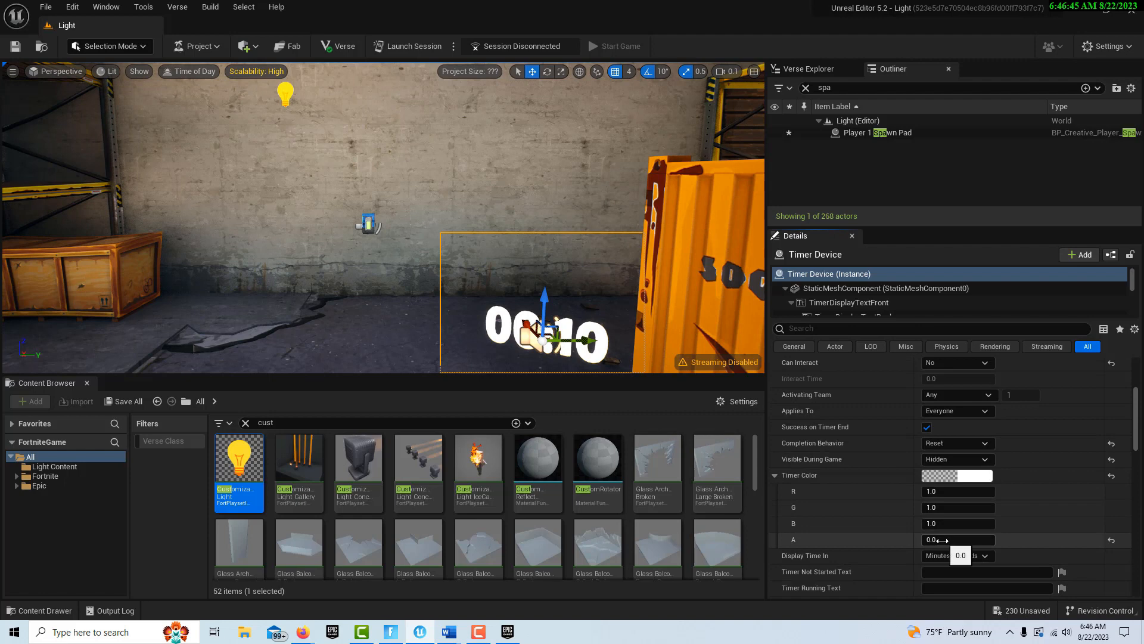
{"action": "scroll", "coordinate": [990, 535], "scroll_direction": "down", "scroll_amount": 10}
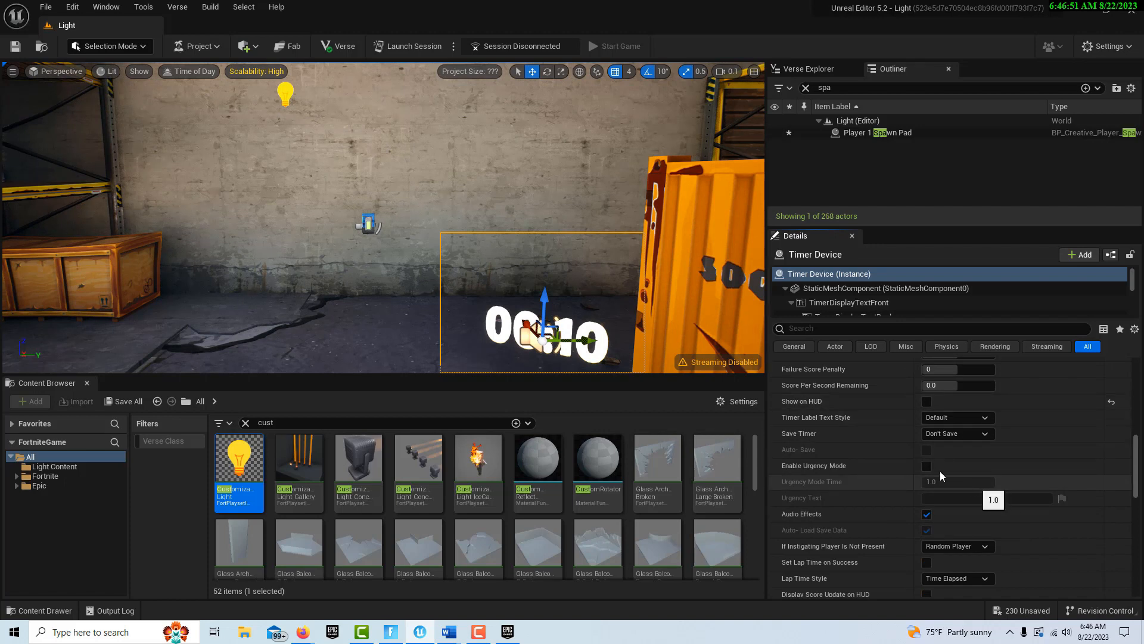
{"action": "scroll", "coordinate": [972, 473], "scroll_direction": "down", "scroll_amount": 2}
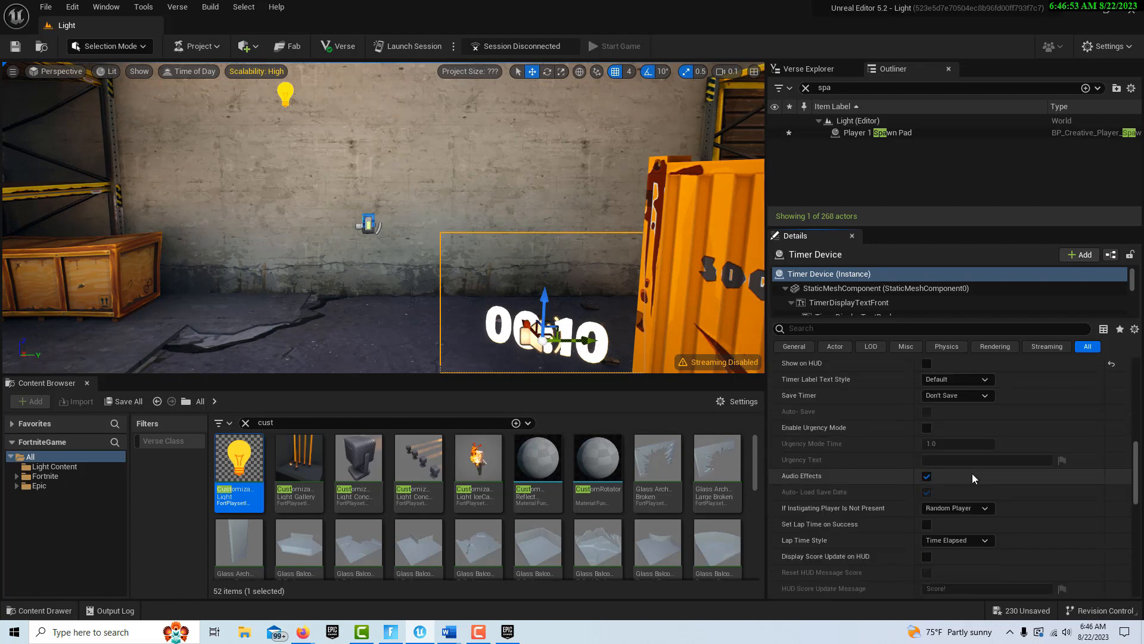
{"action": "scroll", "coordinate": [974, 473], "scroll_direction": "down", "scroll_amount": 6}
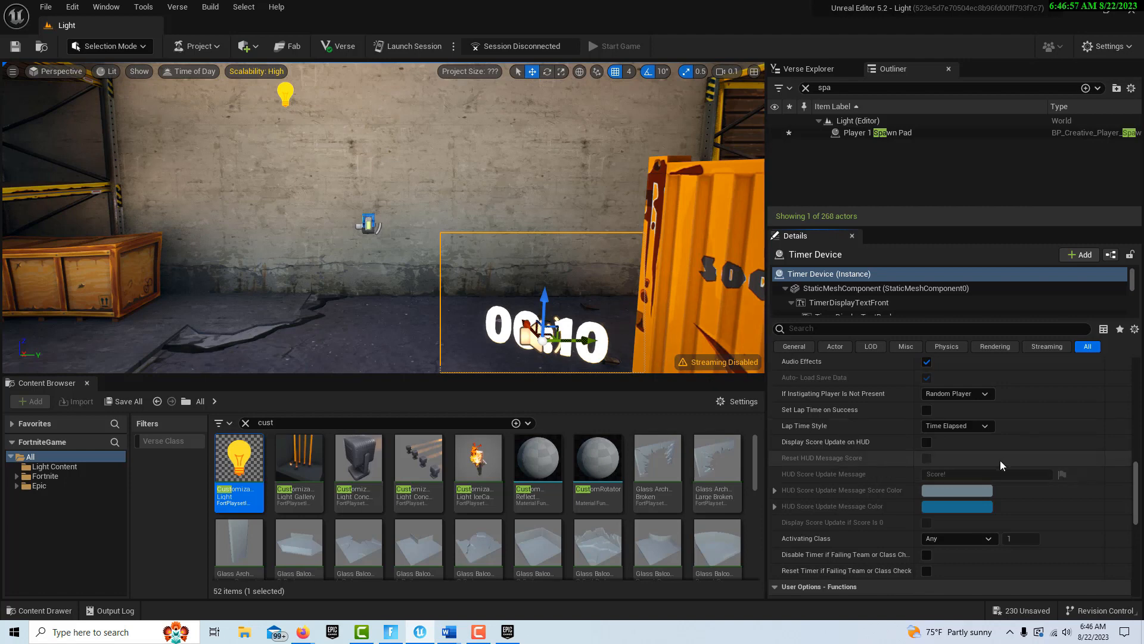
Bind the Timer Device's Start function to the Button's On Interact event and save the level.
{"action": "scroll", "coordinate": [1000, 460], "scroll_direction": "down", "scroll_amount": 8}
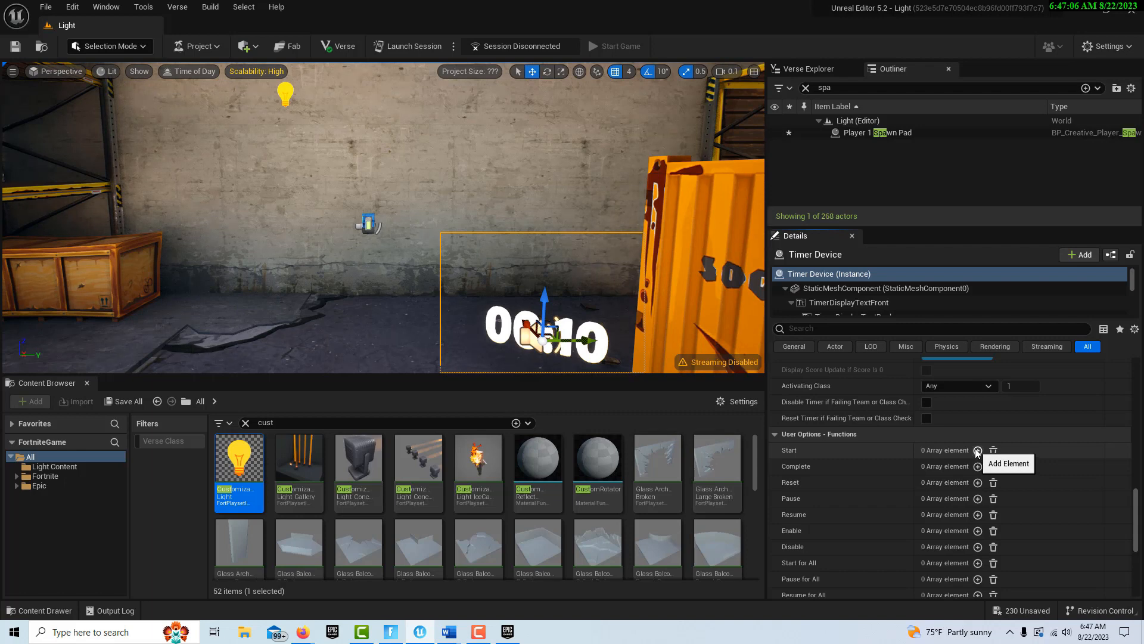
{"action": "left_click", "coordinate": [977, 450]}
{"action": "left_click", "coordinate": [1033, 466]}
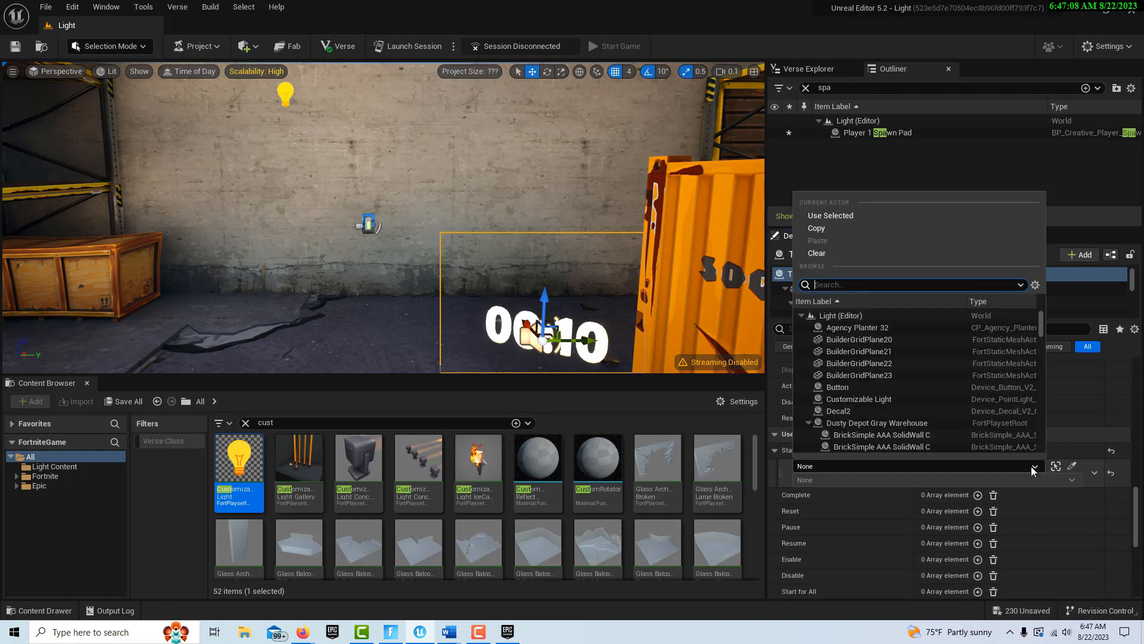
{"action": "left_click", "coordinate": [870, 389]}
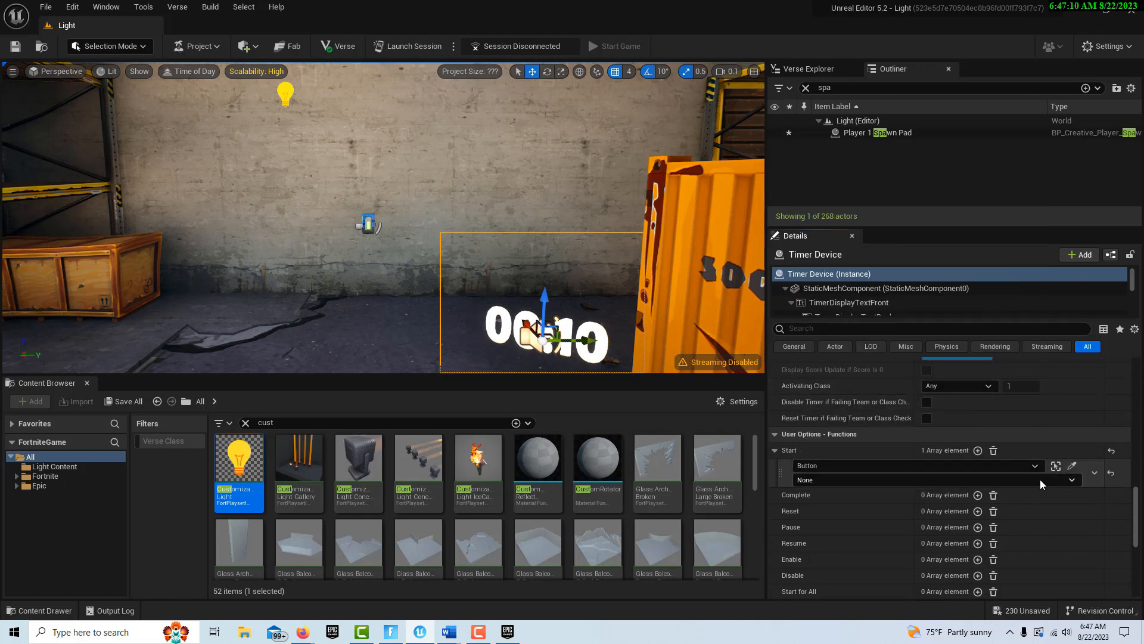
{"action": "left_click", "coordinate": [1074, 480]}
{"action": "left_click", "coordinate": [961, 504]}
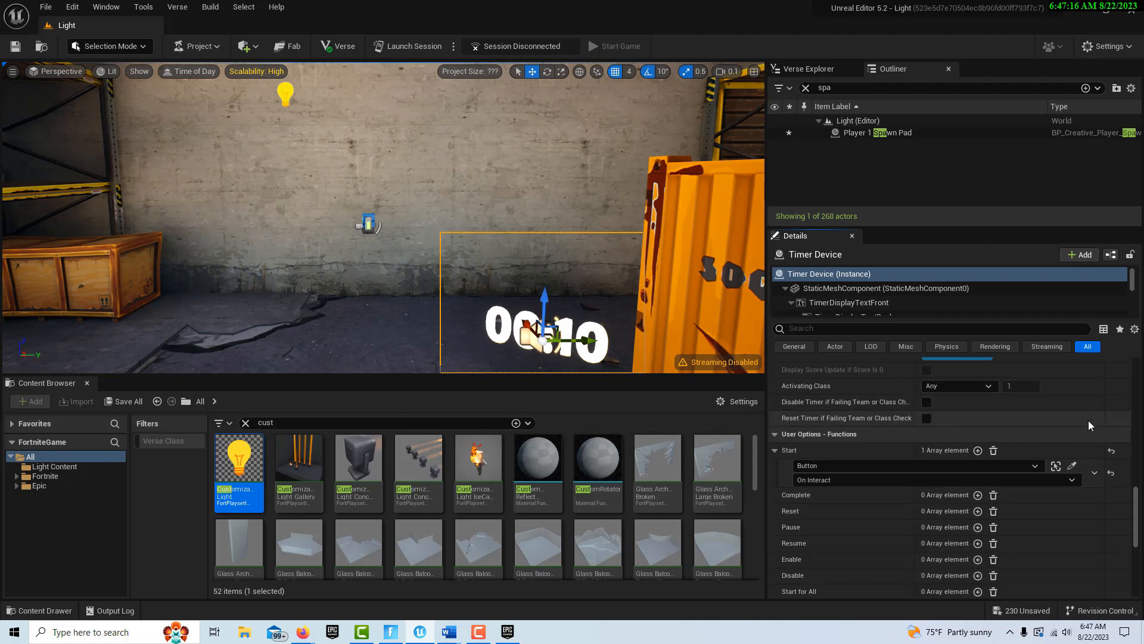
{"action": "scroll", "coordinate": [1086, 446], "scroll_direction": "down", "scroll_amount": 5}
{"action": "scroll", "coordinate": [1086, 448], "scroll_direction": "up", "scroll_amount": 3}
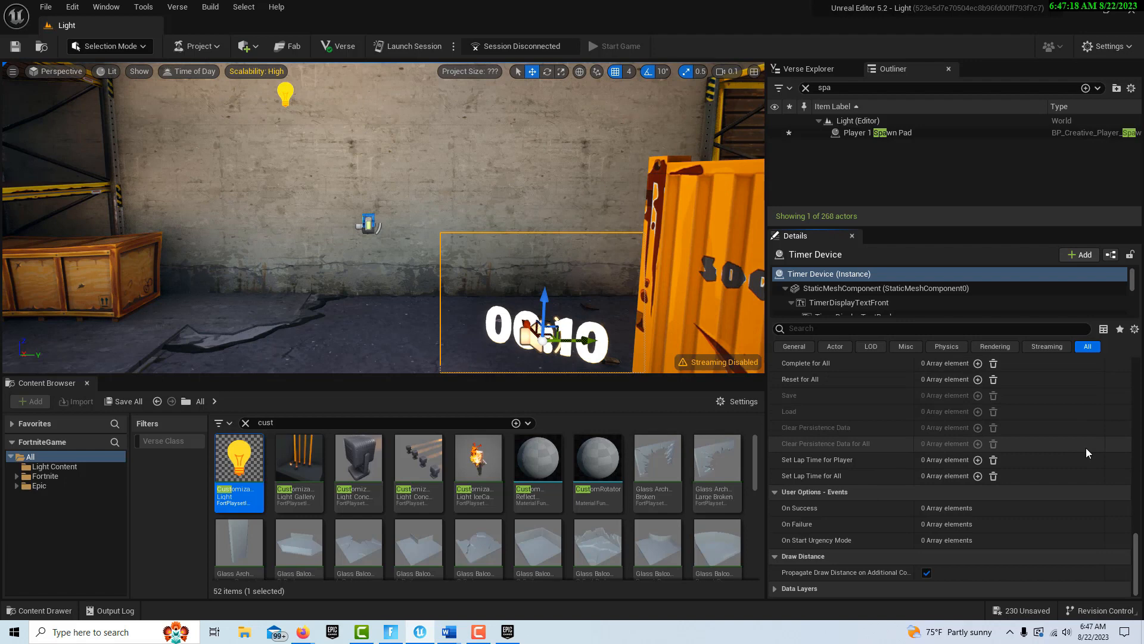
{"action": "scroll", "coordinate": [1082, 445], "scroll_direction": "up", "scroll_amount": 2}
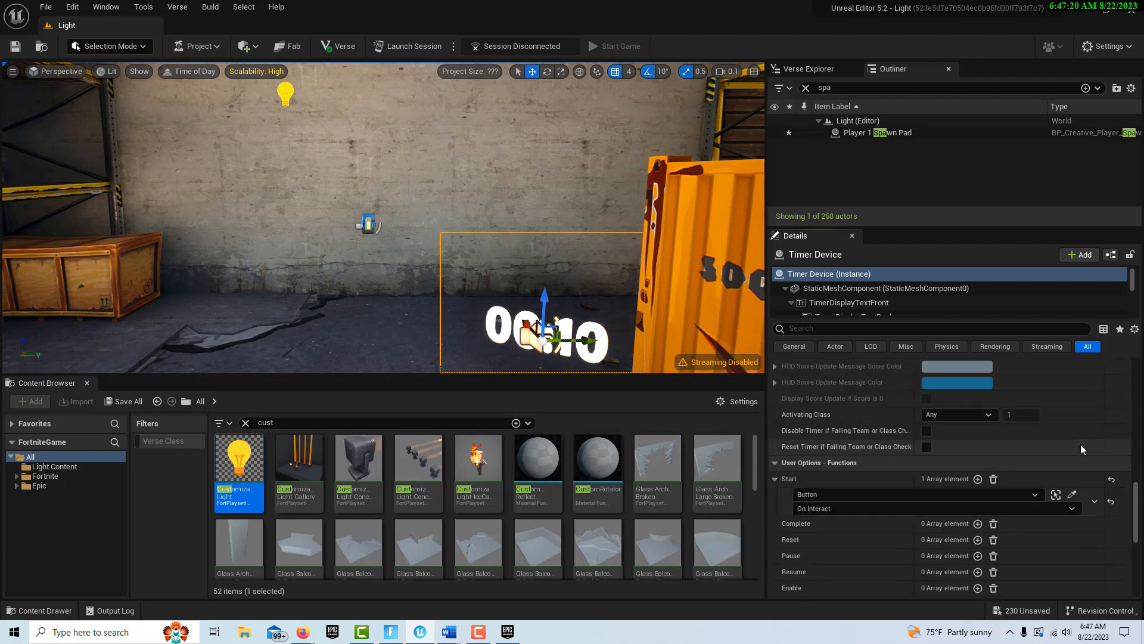
{"action": "left_click", "coordinate": [17, 46]}
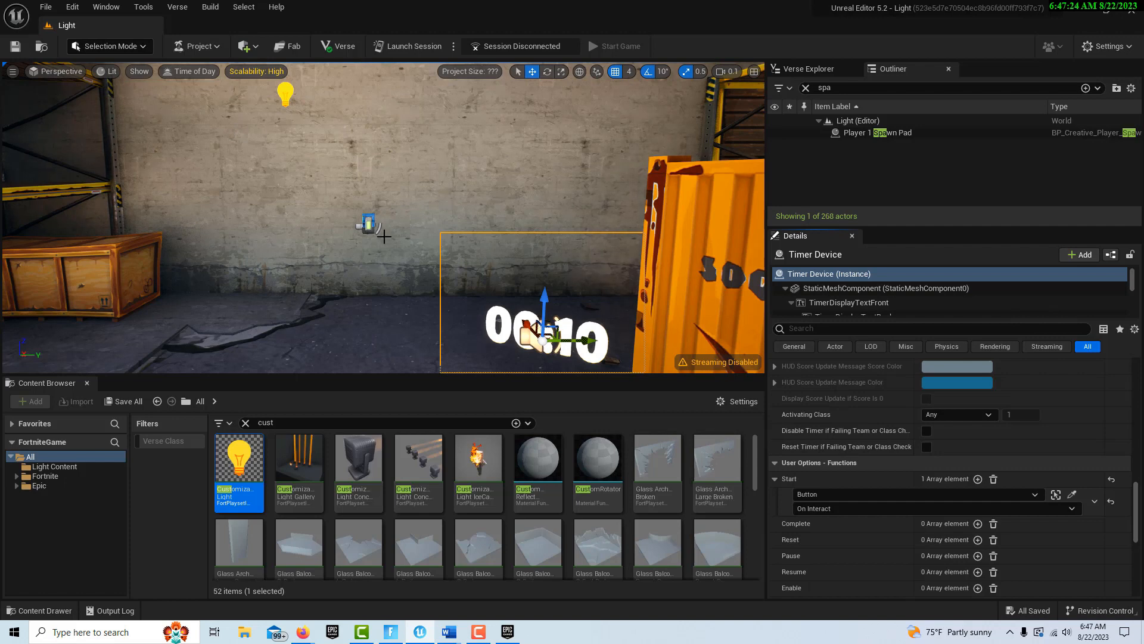
Select the Customizable Light with the Outliner search cleared, and examine its user options from Initial State to its functions.
{"action": "left_click", "coordinate": [287, 94]}
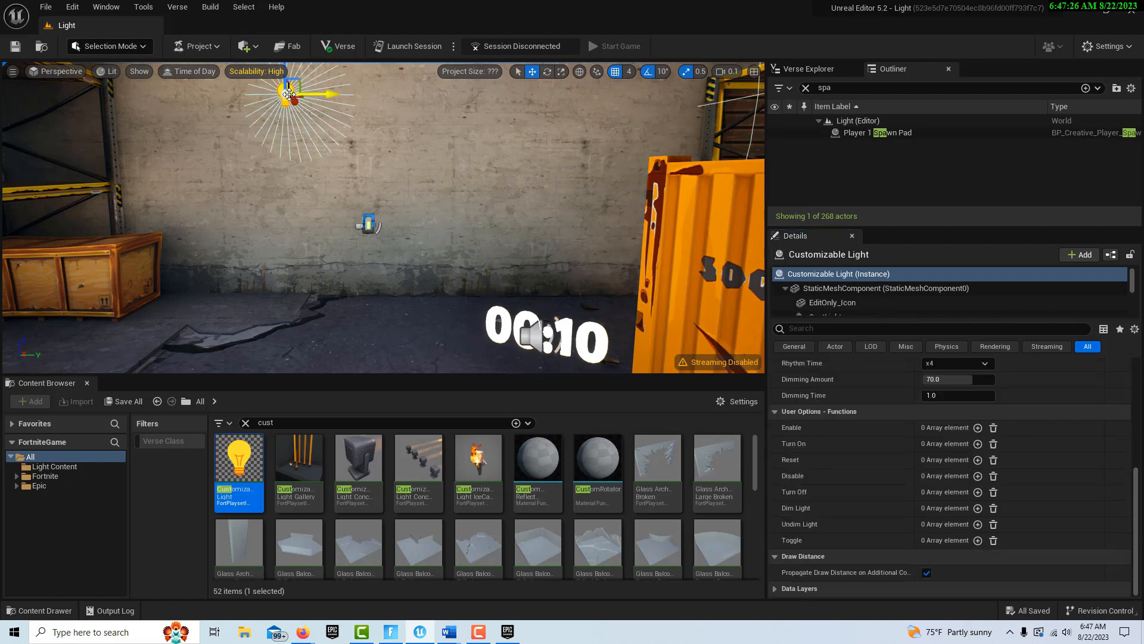
{"action": "left_click", "coordinate": [805, 87]}
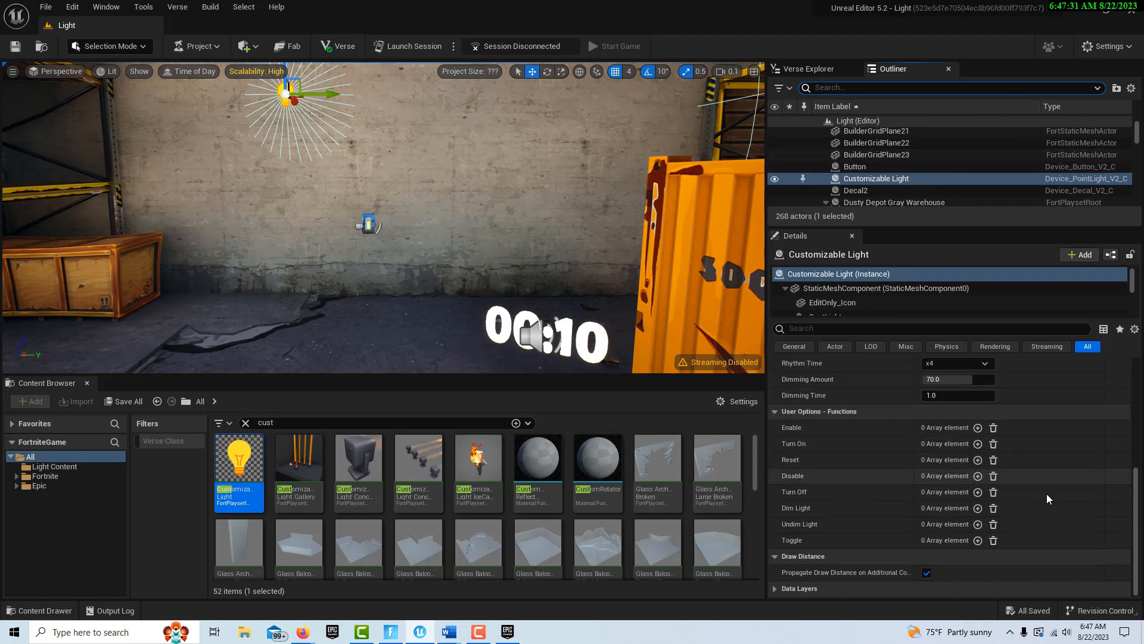
{"action": "scroll", "coordinate": [1066, 503], "scroll_direction": "up", "scroll_amount": 2}
{"action": "scroll", "coordinate": [1060, 497], "scroll_direction": "up", "scroll_amount": 6}
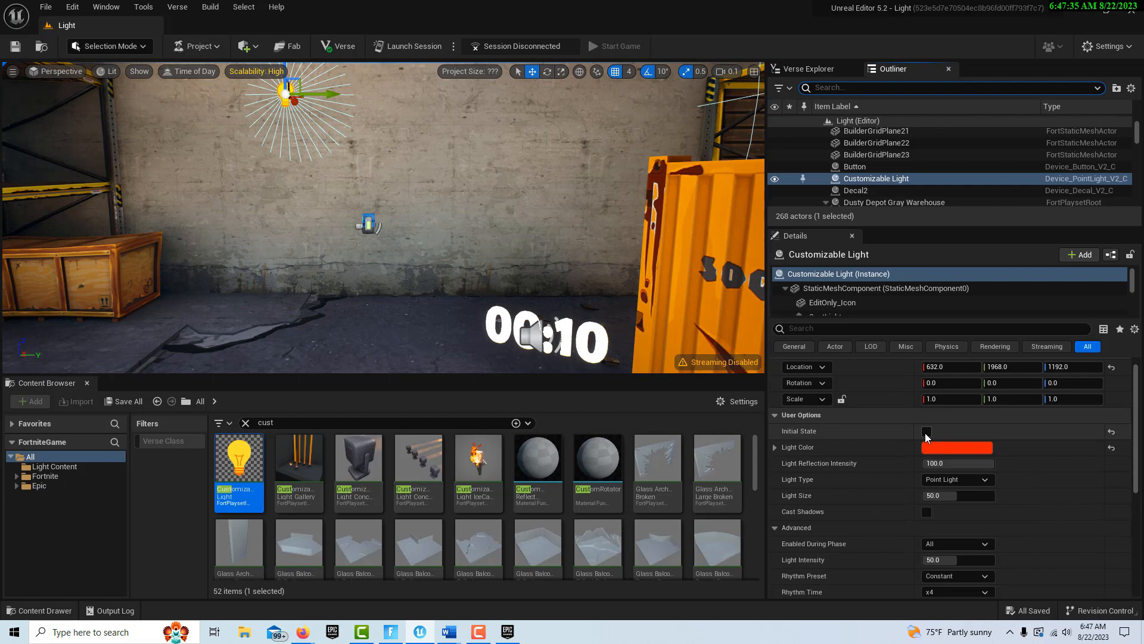
{"action": "scroll", "coordinate": [968, 452], "scroll_direction": "down", "scroll_amount": 1}
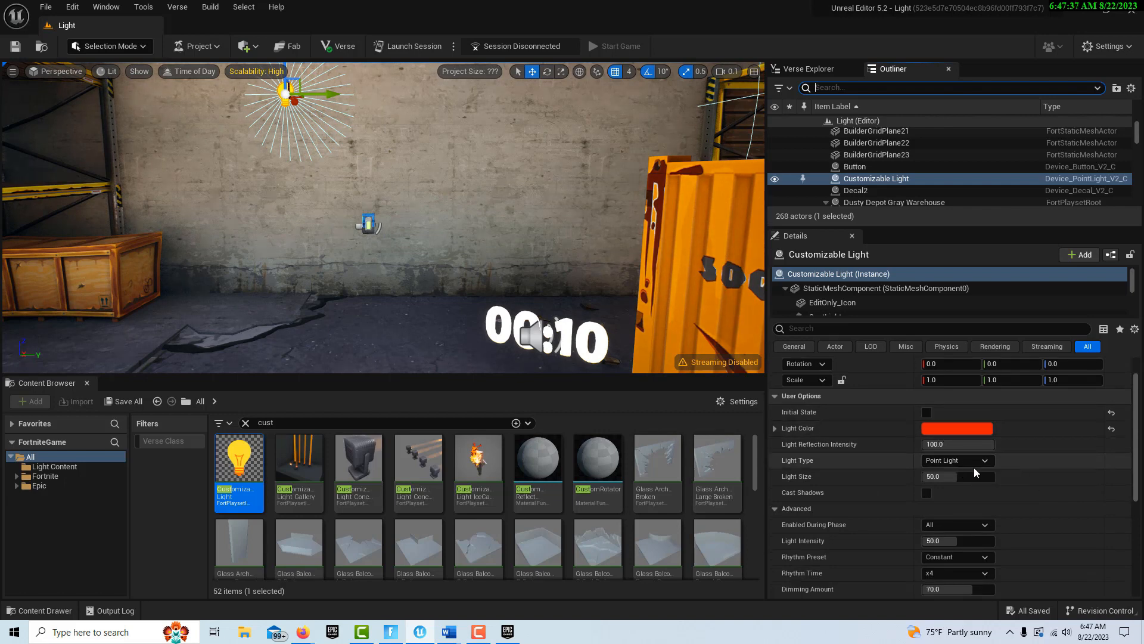
{"action": "scroll", "coordinate": [977, 467], "scroll_direction": "down", "scroll_amount": 3}
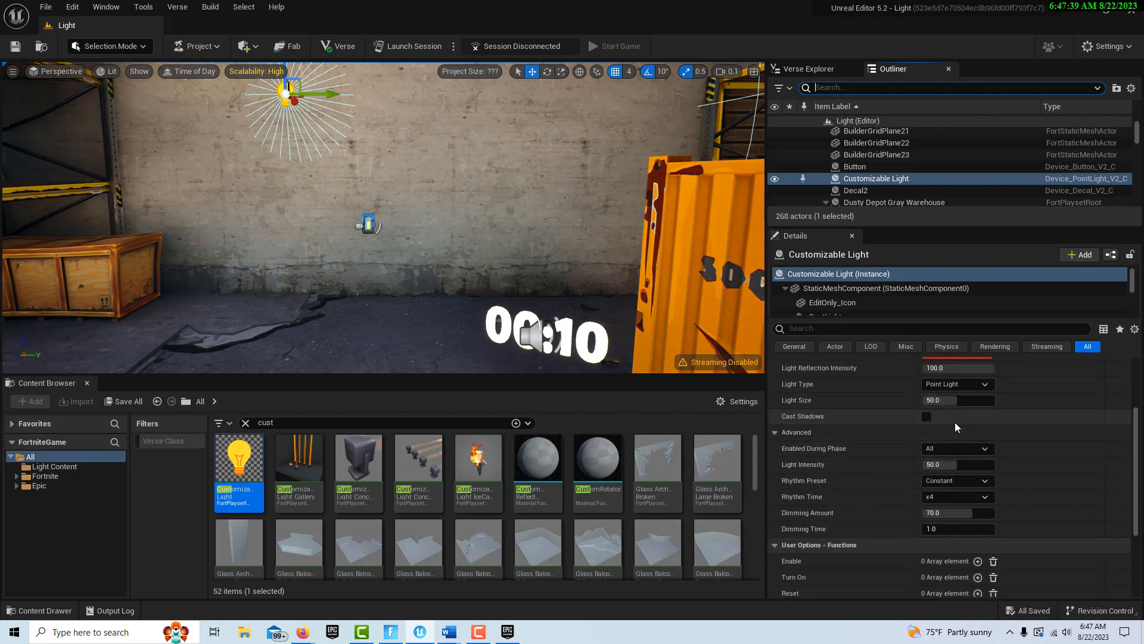
{"action": "scroll", "coordinate": [951, 422], "scroll_direction": "down", "scroll_amount": 3}
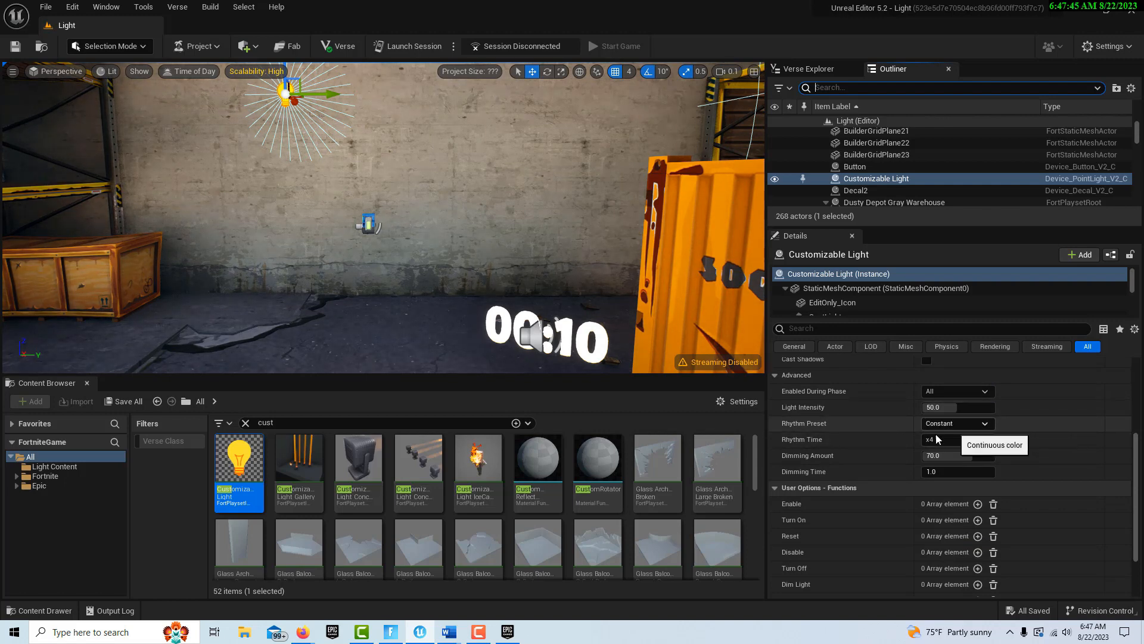
{"action": "scroll", "coordinate": [981, 448], "scroll_direction": "down", "scroll_amount": 3}
{"action": "scroll", "coordinate": [979, 448], "scroll_direction": "down", "scroll_amount": 1}
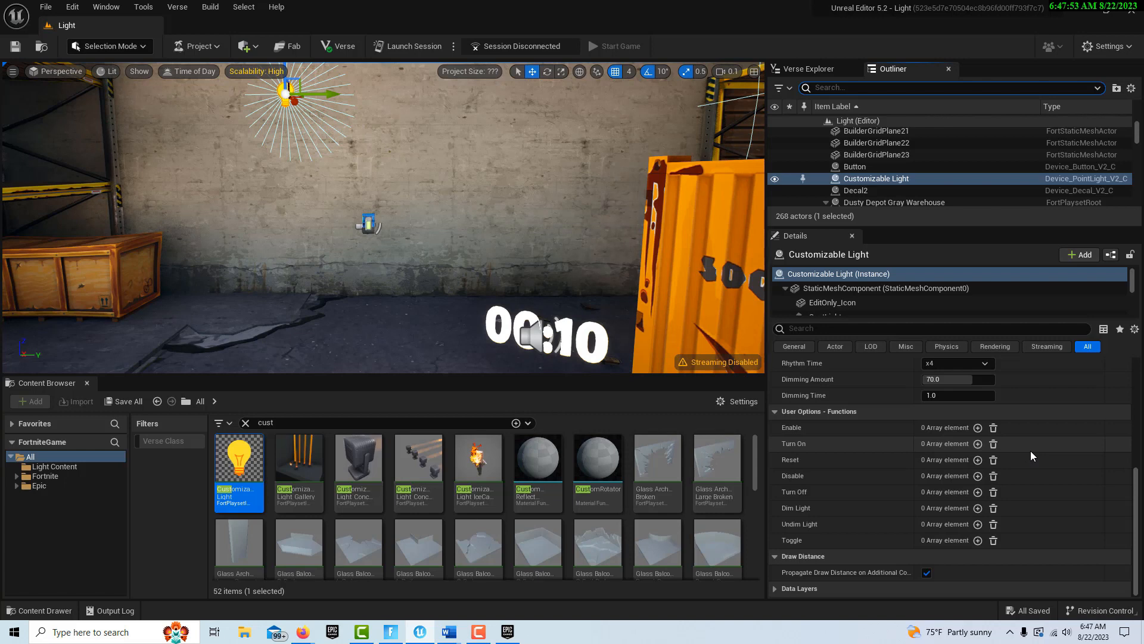
Bind the Customizable Light's Enable function to the Button's On Interact event.
{"action": "left_click", "coordinate": [978, 428]}
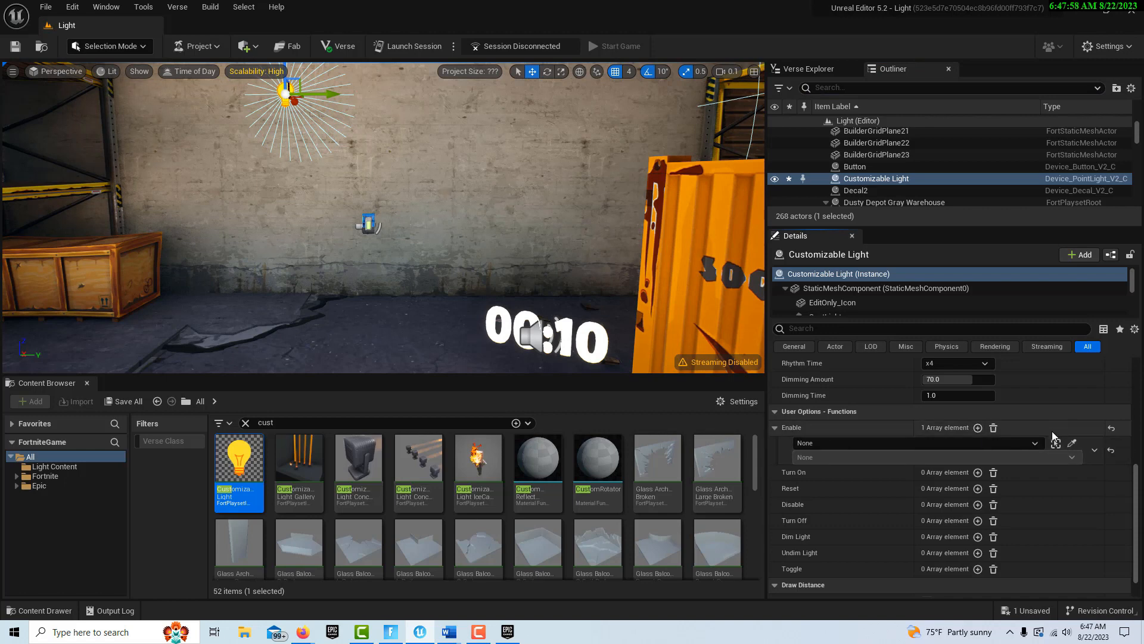
{"action": "left_click", "coordinate": [1034, 444]}
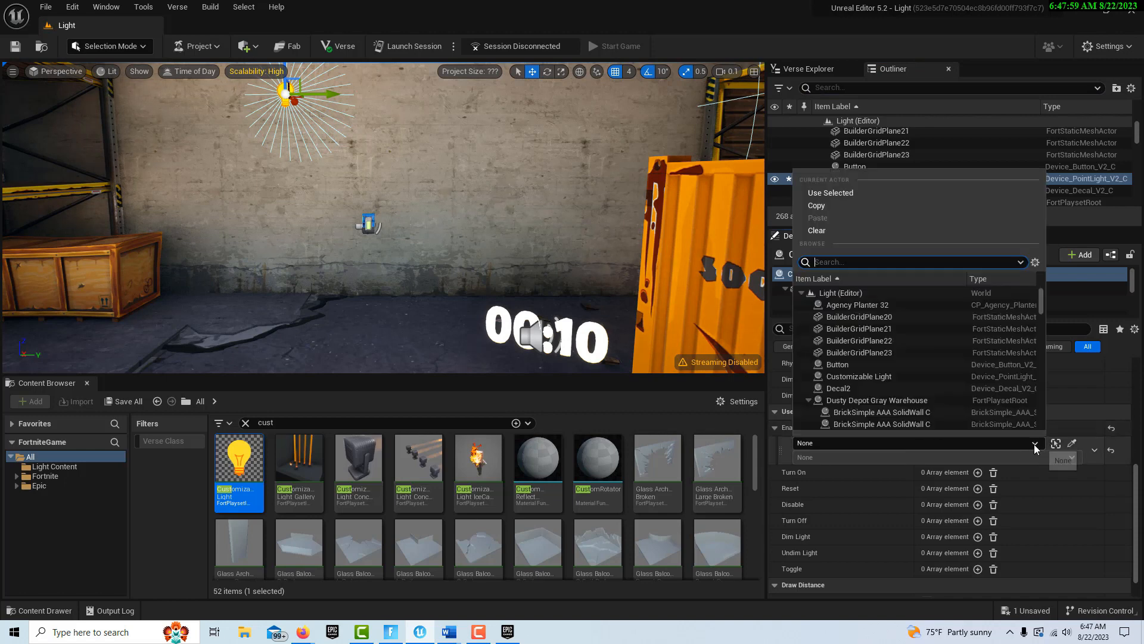
{"action": "left_click", "coordinate": [877, 368]}
{"action": "left_click", "coordinate": [1071, 457]}
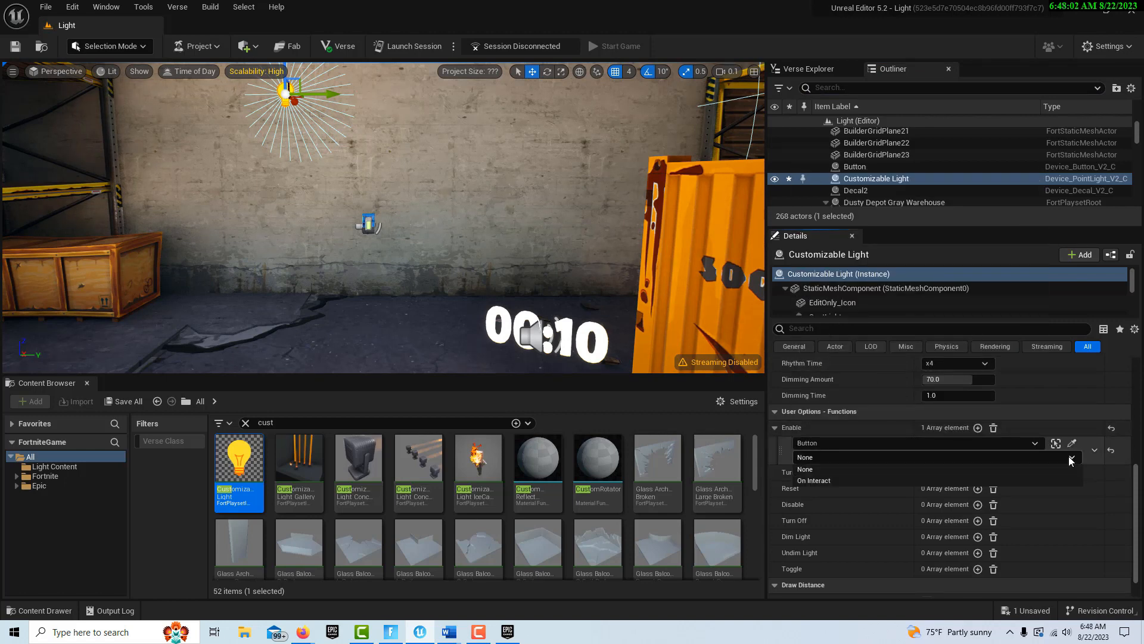
{"action": "left_click", "coordinate": [979, 480]}
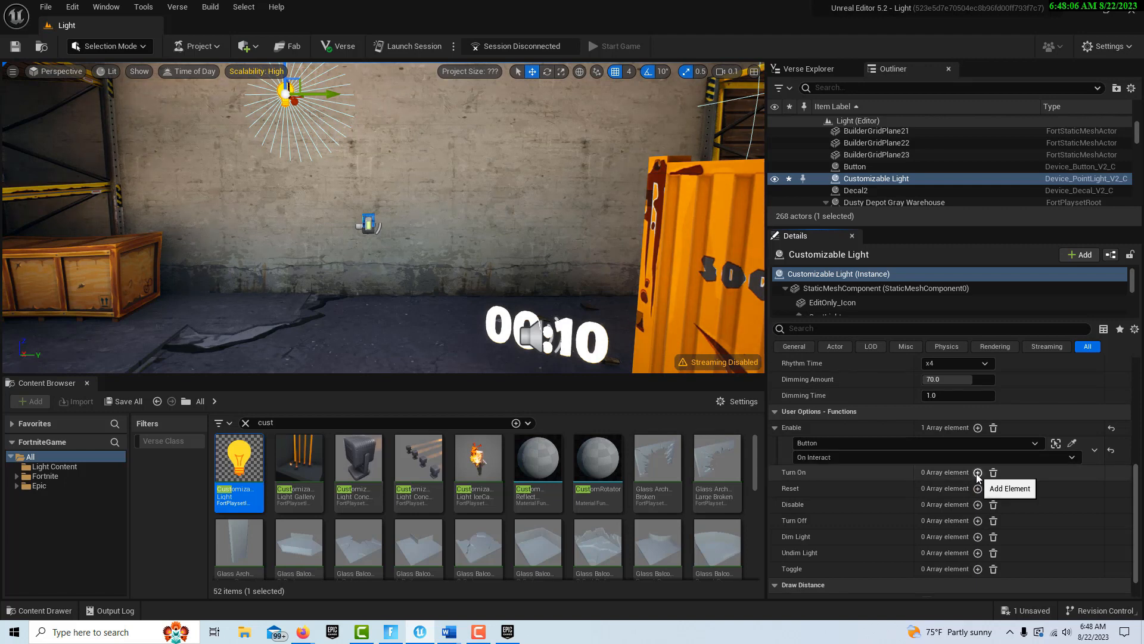
Bind the Customizable Light's Turn On function to the Button's On Interact event.
{"action": "left_click", "coordinate": [978, 472]}
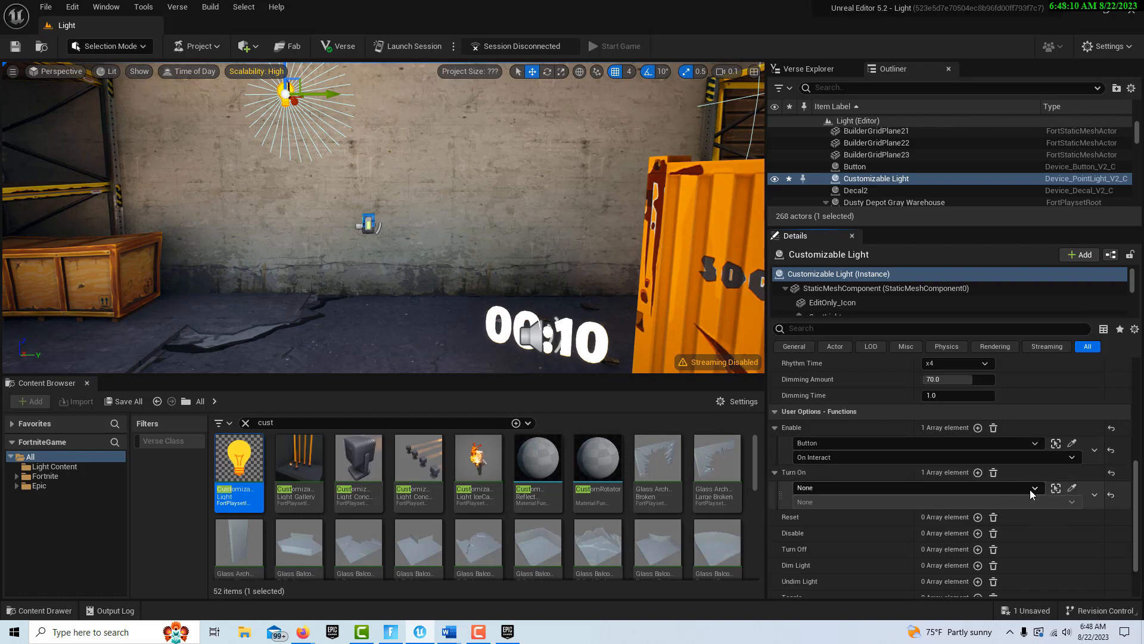
{"action": "left_click", "coordinate": [1033, 488]}
{"action": "left_click", "coordinate": [856, 412]}
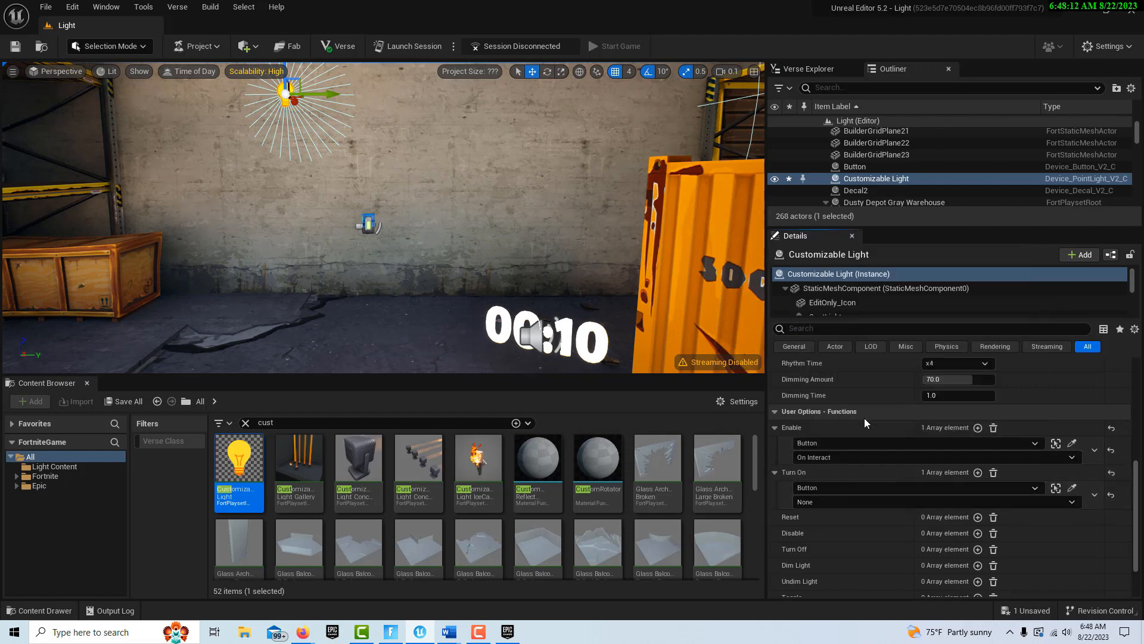
{"action": "left_click", "coordinate": [1057, 503]}
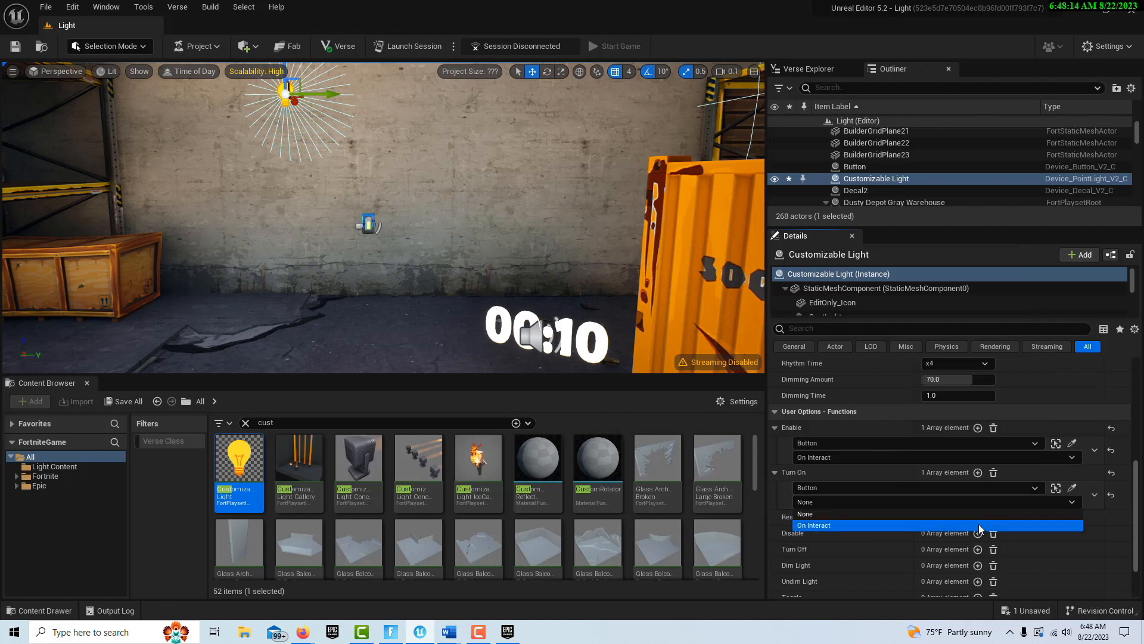
{"action": "left_click", "coordinate": [979, 524]}
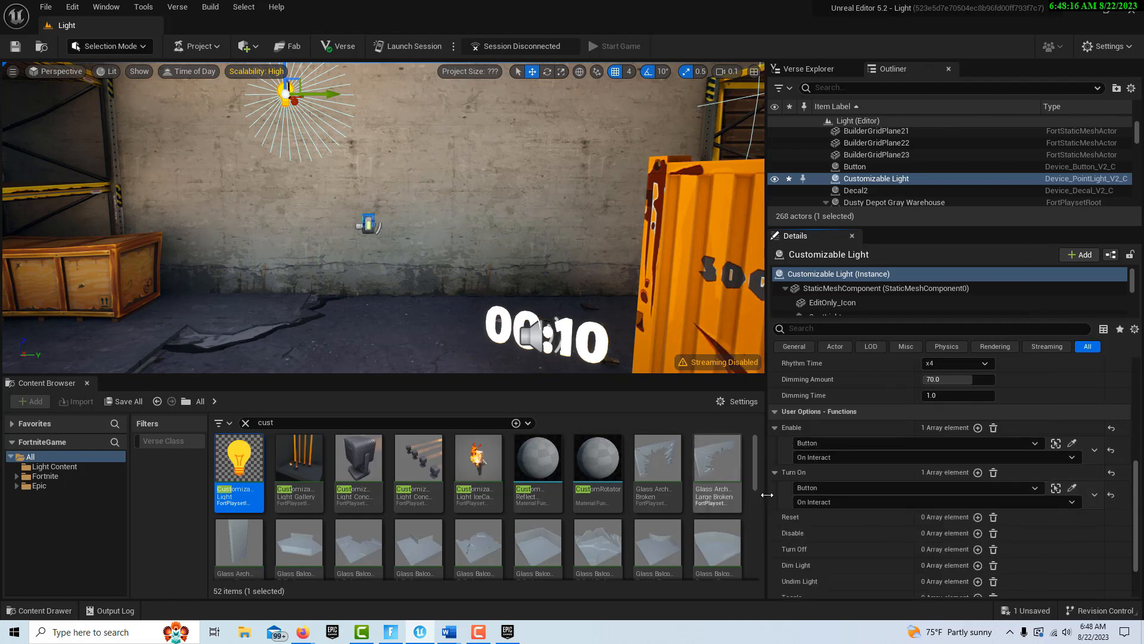
Bind the Customizable Light's Turn Off function to the Timer Device's On Success event.
{"action": "scroll", "coordinate": [863, 527], "scroll_direction": "down", "scroll_amount": 1}
{"action": "scroll", "coordinate": [878, 522], "scroll_direction": "down", "scroll_amount": 1}
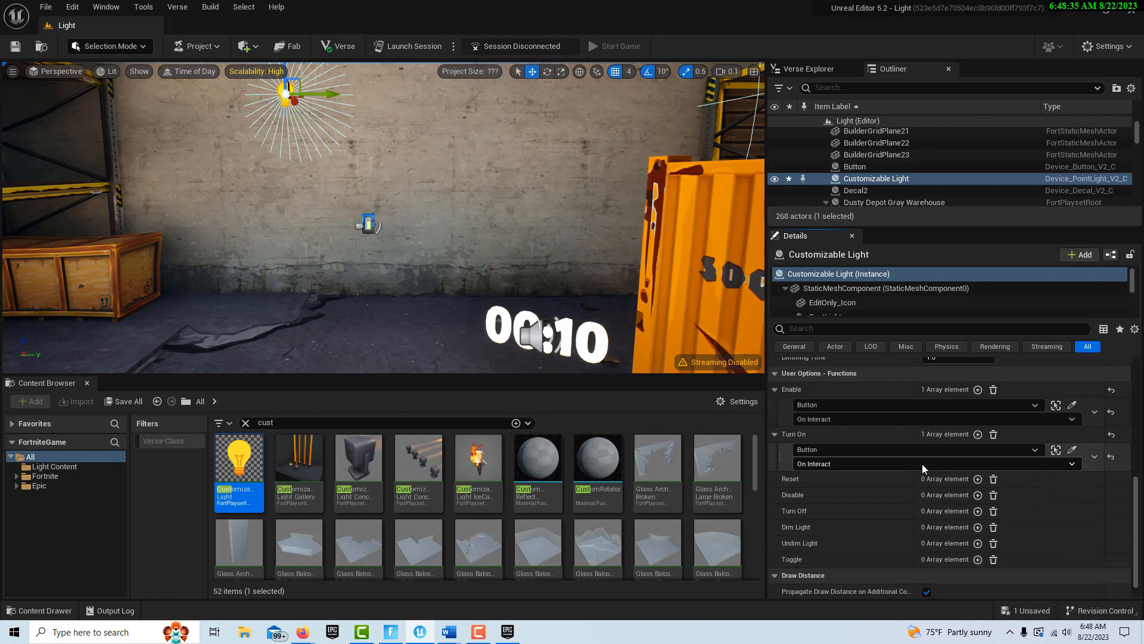
{"action": "scroll", "coordinate": [856, 508], "scroll_direction": "down", "scroll_amount": 1}
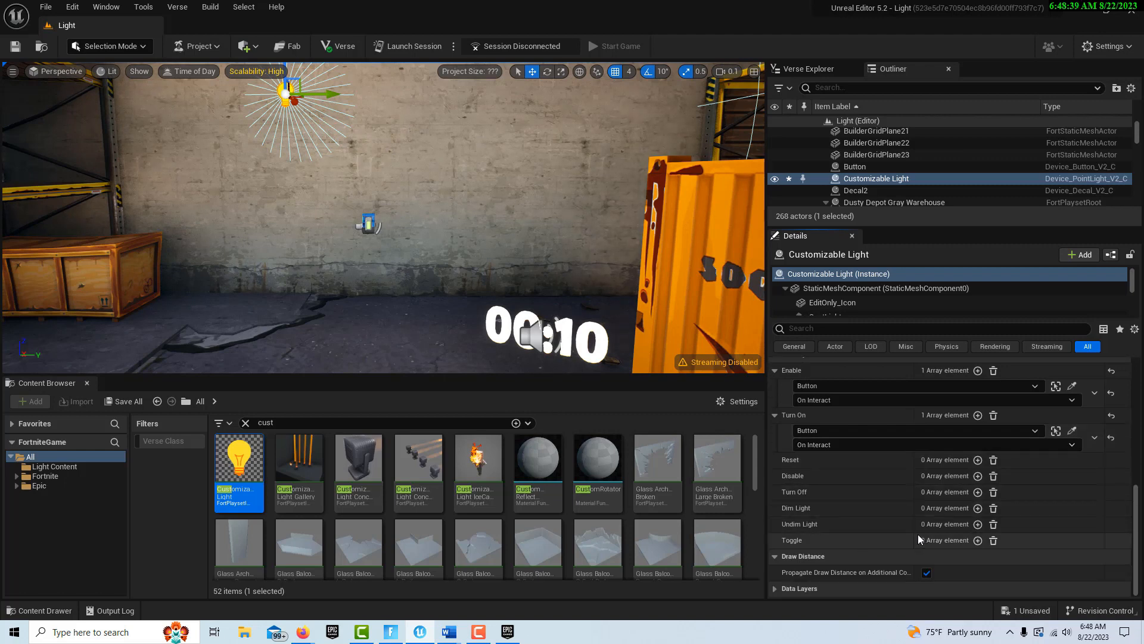
{"action": "scroll", "coordinate": [891, 489], "scroll_direction": "up", "scroll_amount": 1}
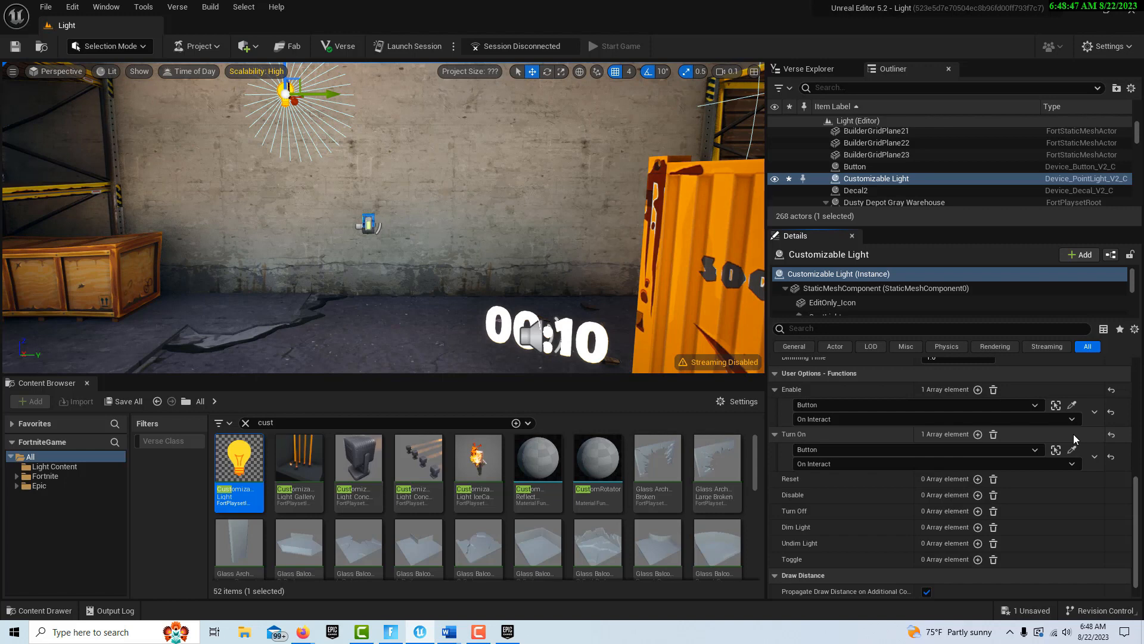
{"action": "scroll", "coordinate": [1023, 451], "scroll_direction": "down", "scroll_amount": 1}
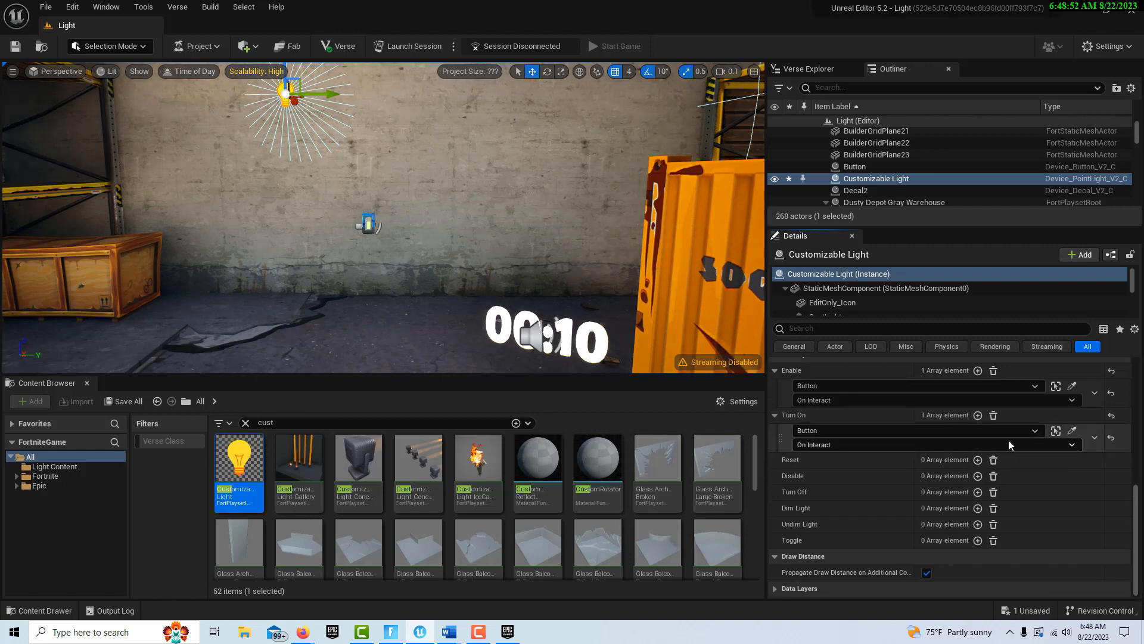
{"action": "scroll", "coordinate": [1009, 441], "scroll_direction": "up", "scroll_amount": 1}
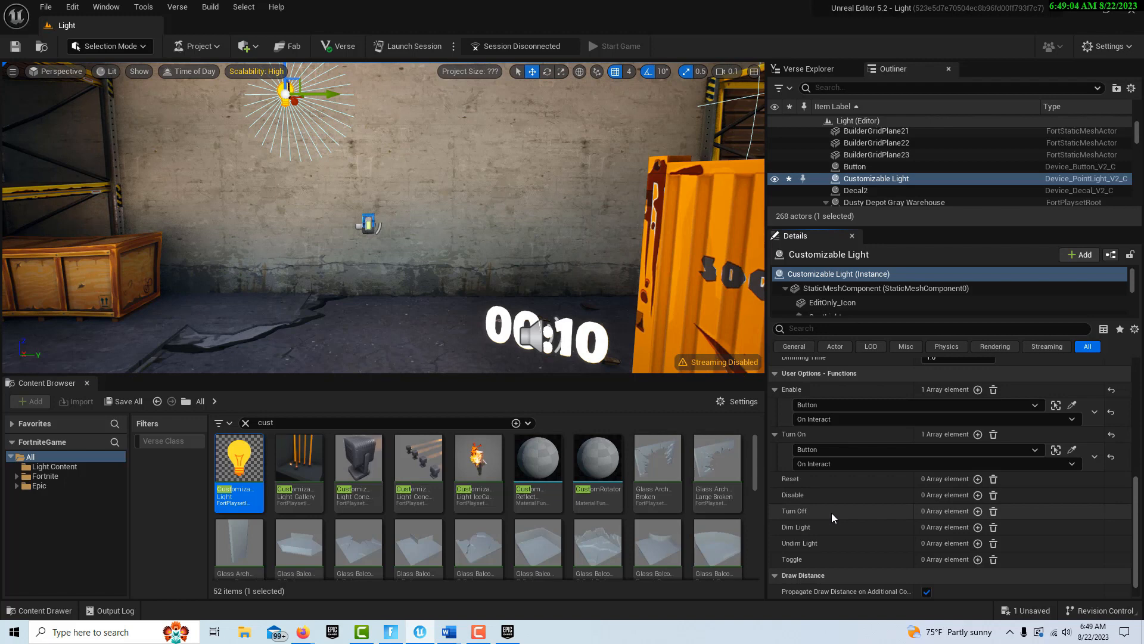
{"action": "left_click", "coordinate": [979, 511]}
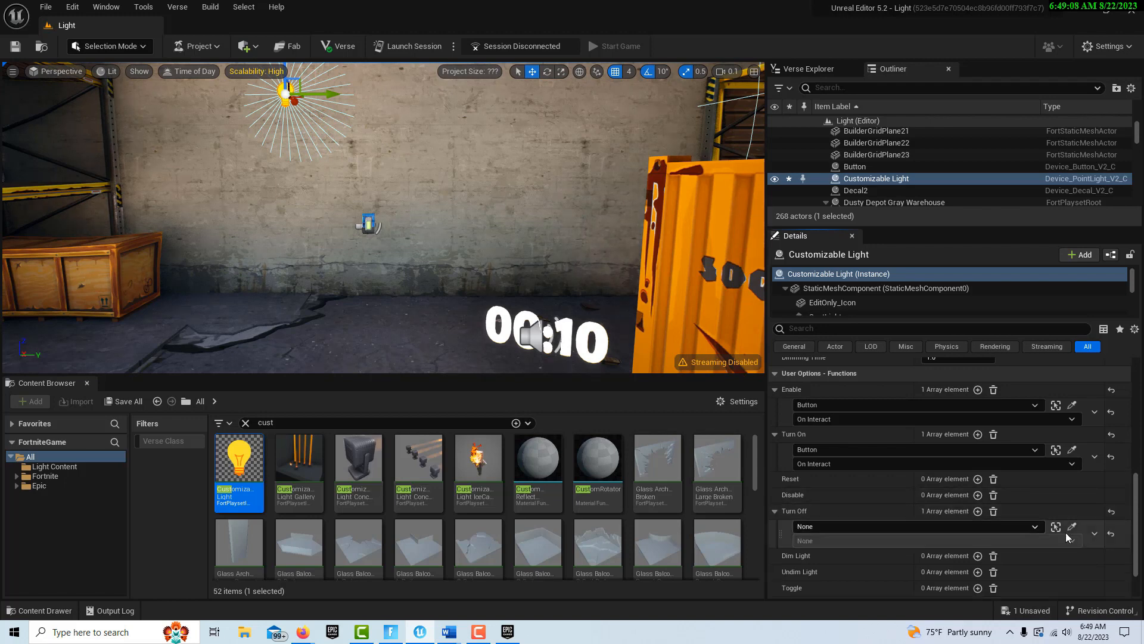
{"action": "left_click", "coordinate": [1033, 527]}
{"action": "scroll", "coordinate": [881, 445], "scroll_direction": "down", "scroll_amount": 3}
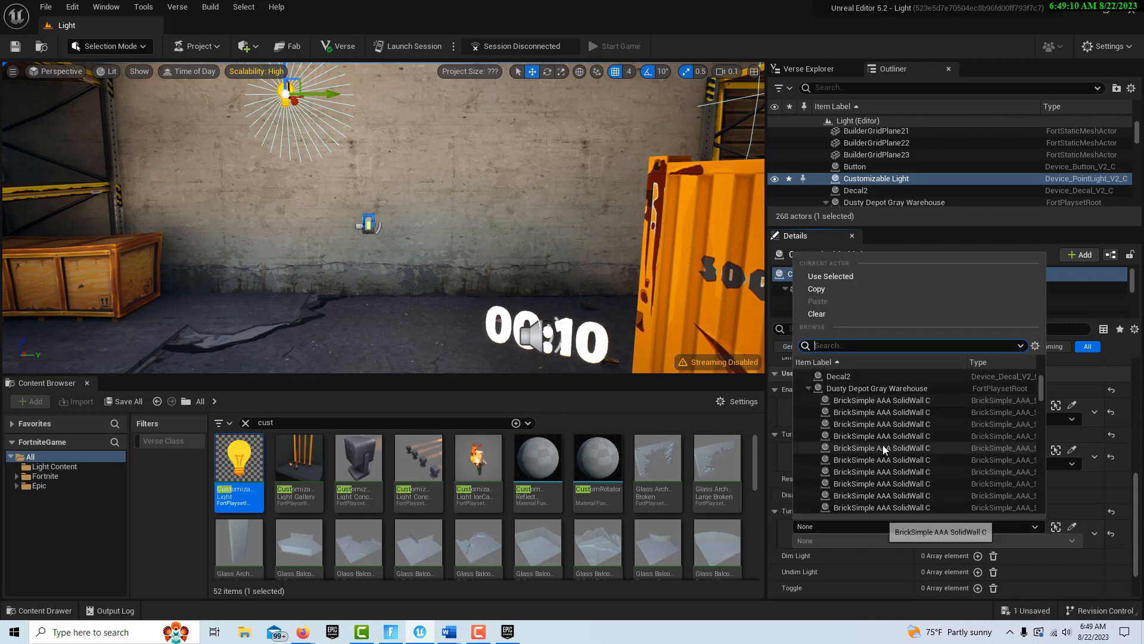
{"action": "left_click_drag", "start_coordinate": [1039, 382], "coordinate": [1031, 502]}
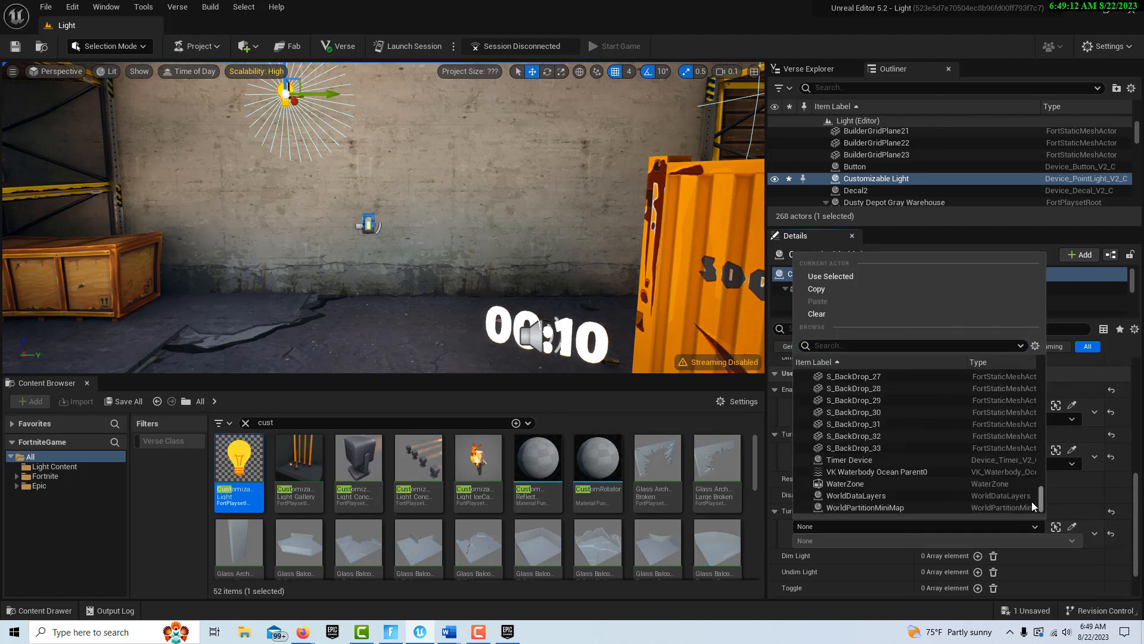
{"action": "left_click", "coordinate": [924, 459]}
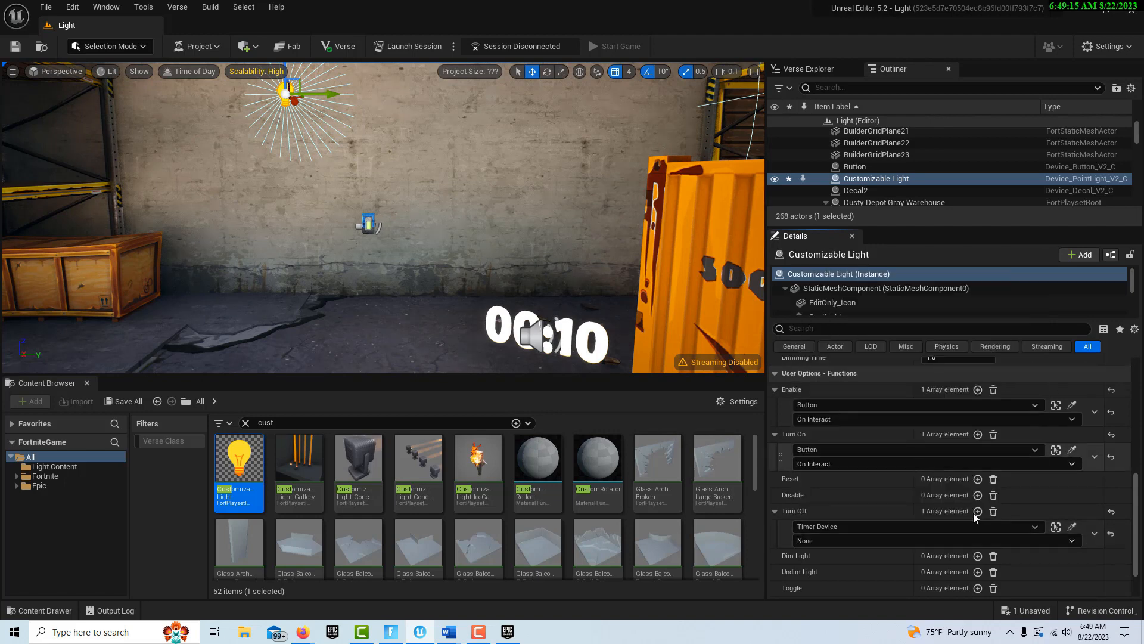
{"action": "left_click", "coordinate": [1050, 540]}
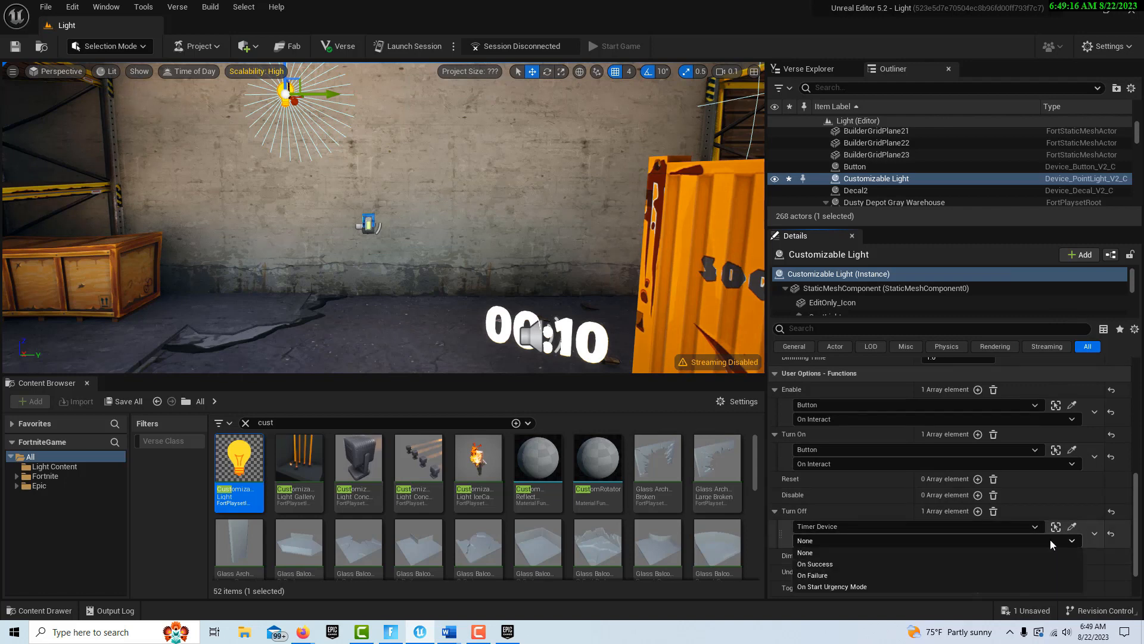
{"action": "left_click", "coordinate": [864, 565]}
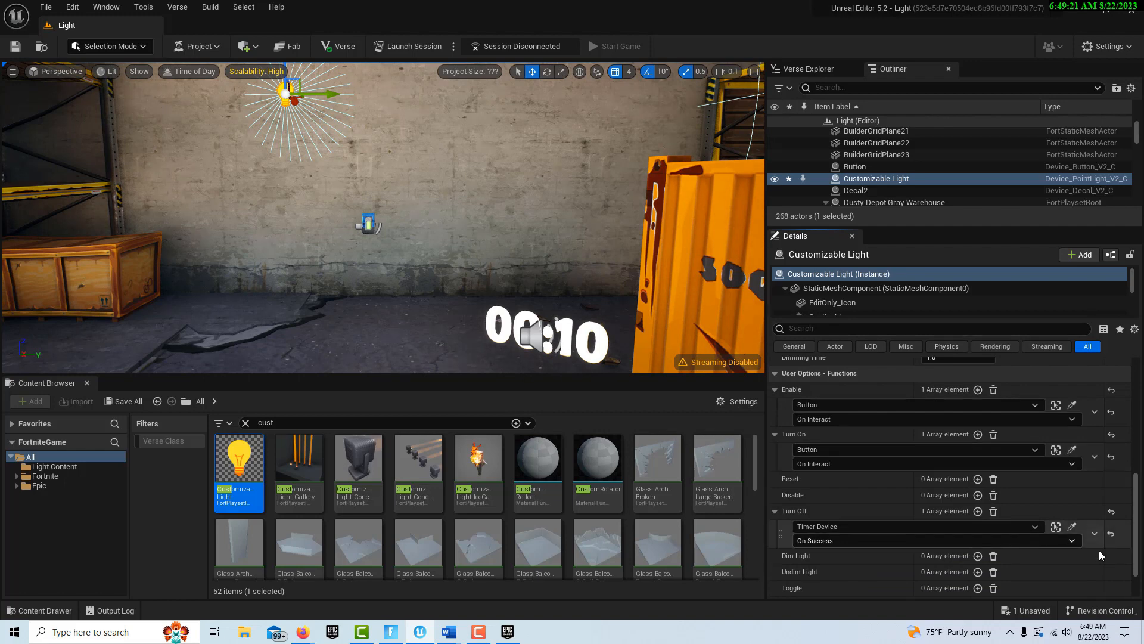
Save the level and launch a live edit session for the project.
{"action": "scroll", "coordinate": [1031, 564], "scroll_direction": "down", "scroll_amount": 2}
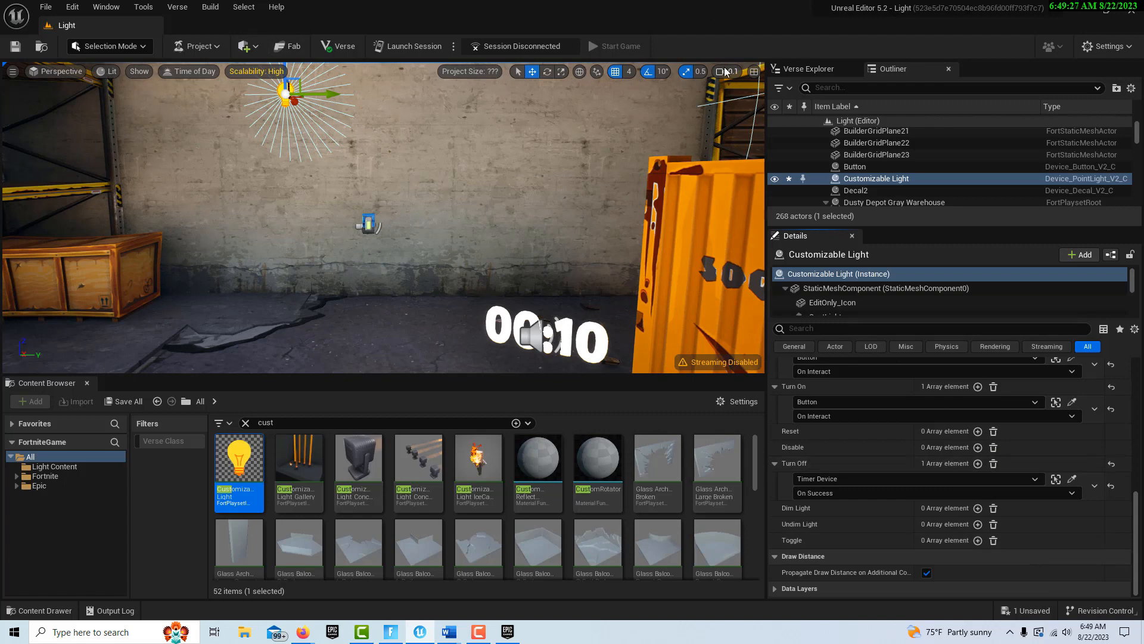
{"action": "left_click", "coordinate": [17, 46]}
{"action": "left_click", "coordinate": [408, 45]}
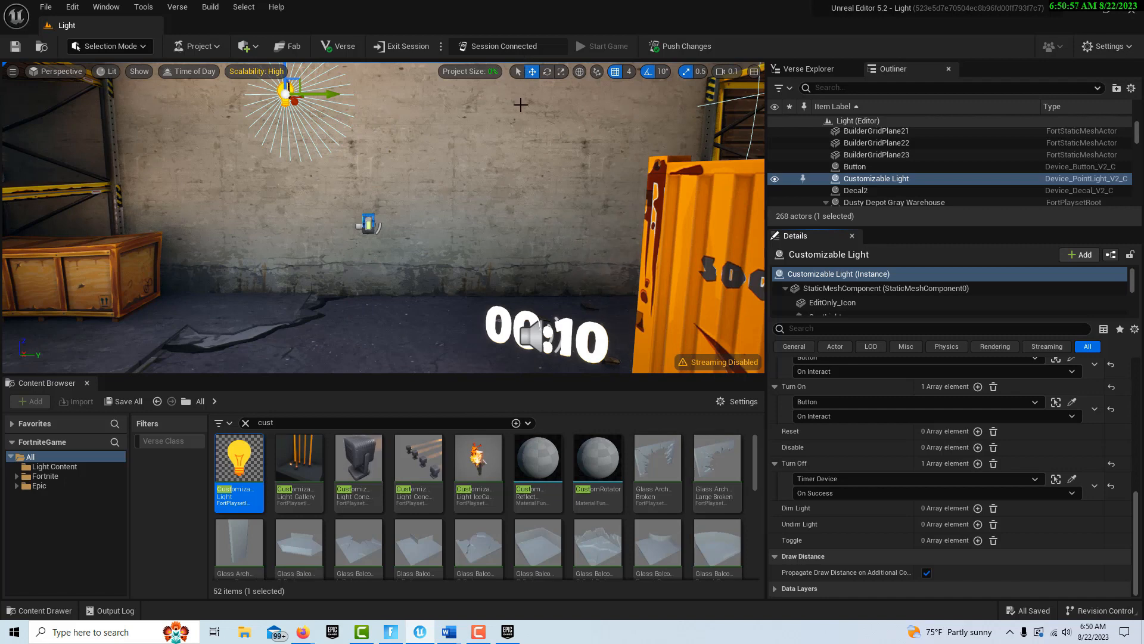
Switch to Fortnite, leave the current match to join the edit session, and close the news screen.
{"action": "left_click", "coordinate": [391, 634]}
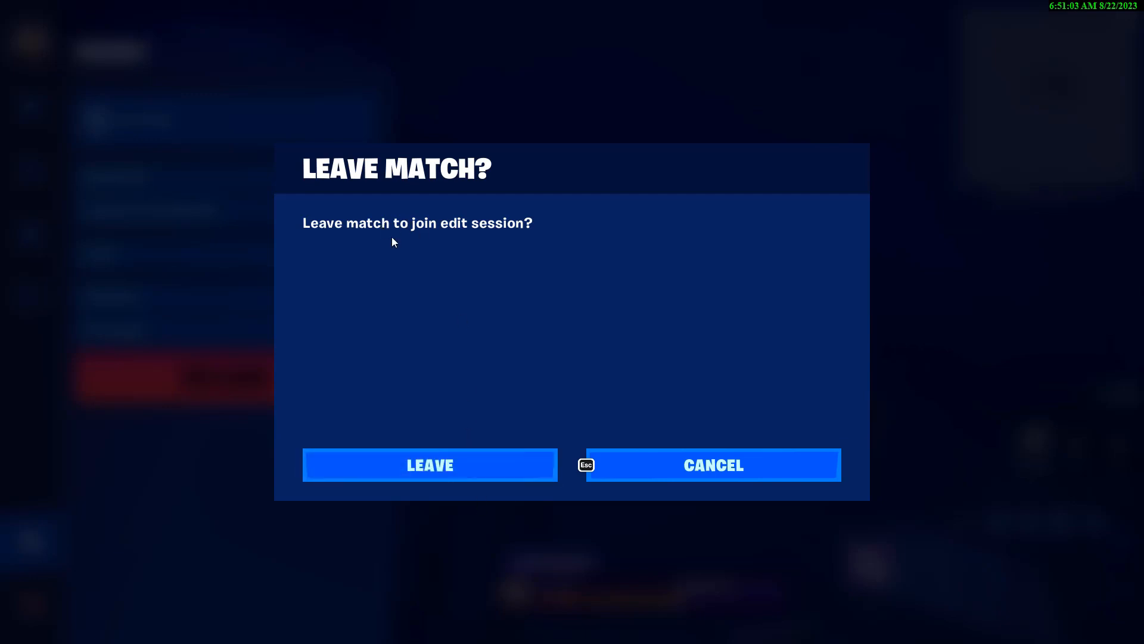
{"action": "left_click", "coordinate": [494, 464]}
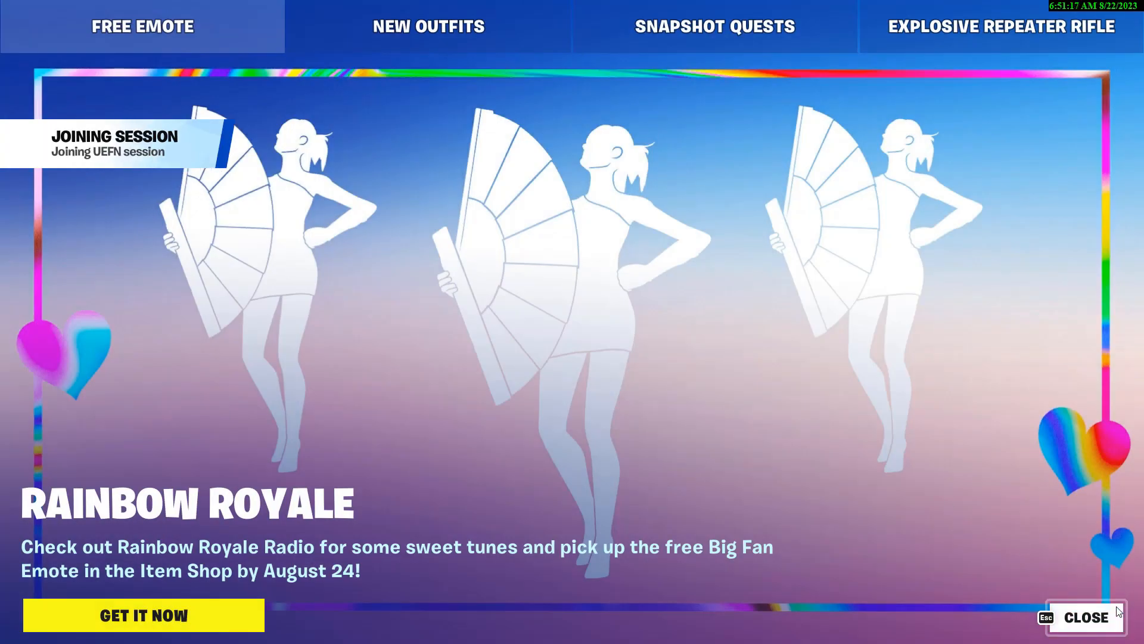
{"action": "left_click", "coordinate": [1086, 619]}
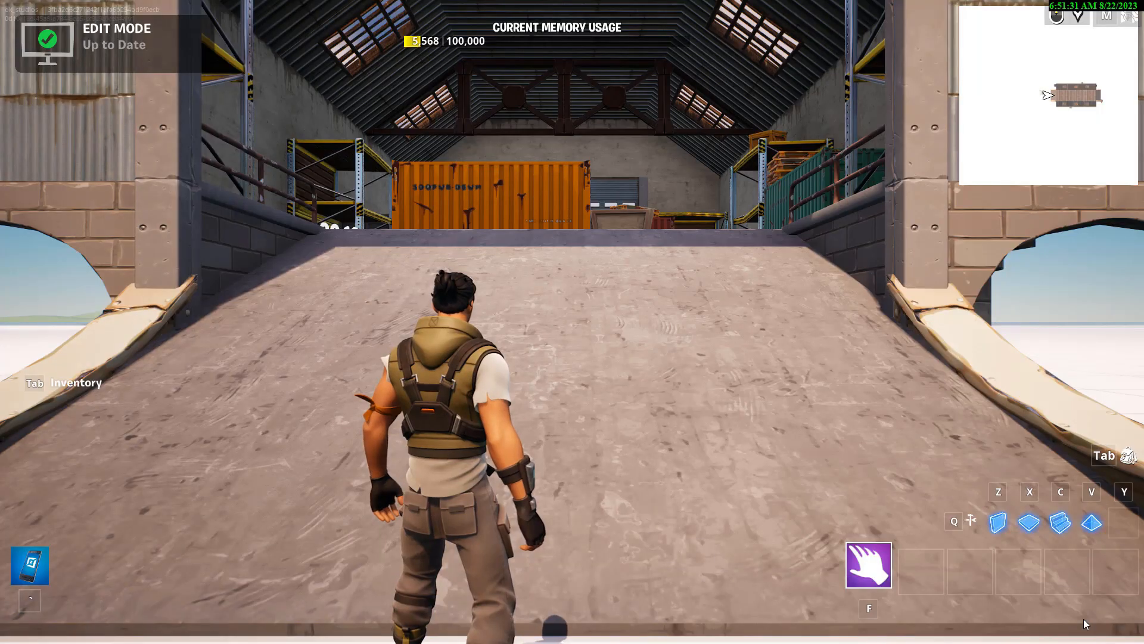
Start the game on the island from the edit session.
{"action": "left_click", "coordinate": [1083, 619]}
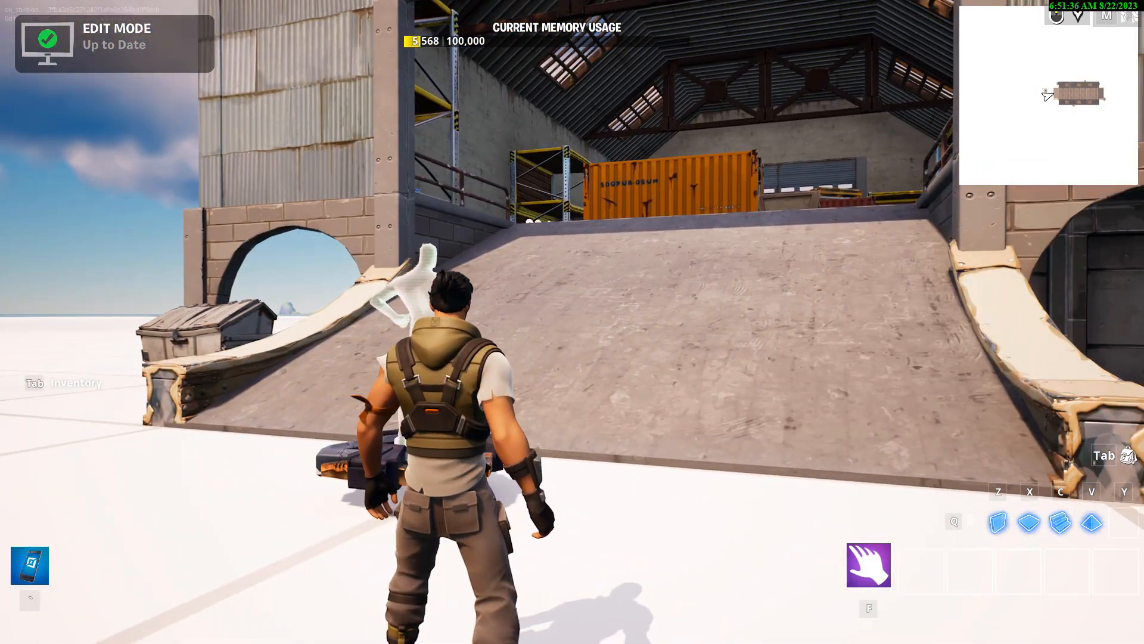
{"action": "key", "text": "Escape"}
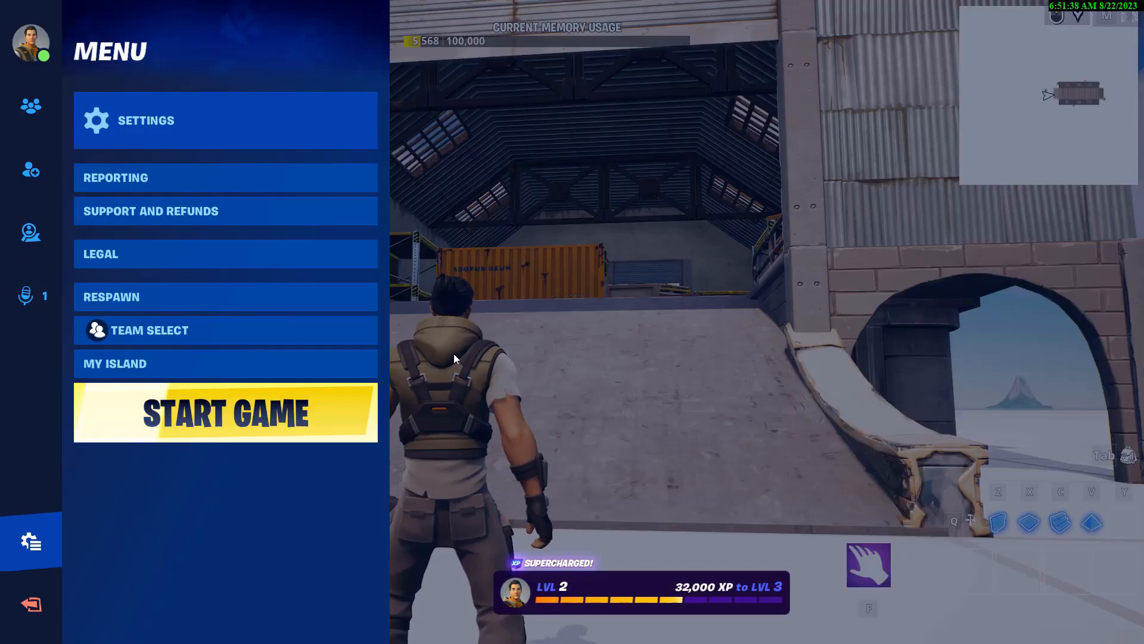
{"action": "left_click", "coordinate": [287, 421]}
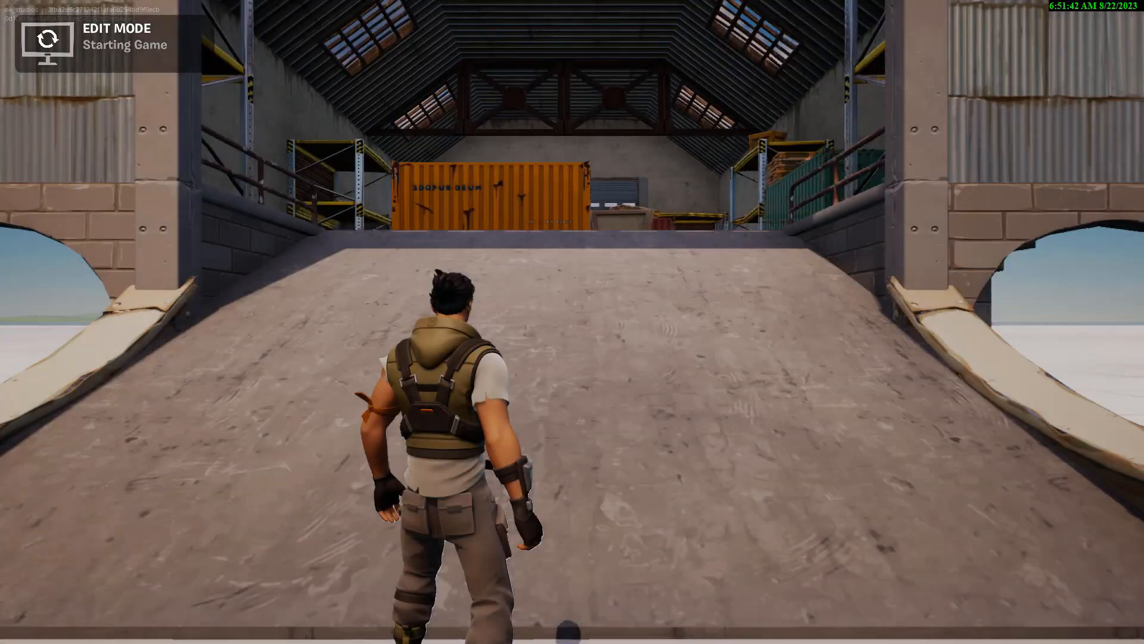
Walk into the warehouse and interact with the wall button to test the light and its timed switch-off.
{"action": "key", "text": "w"}
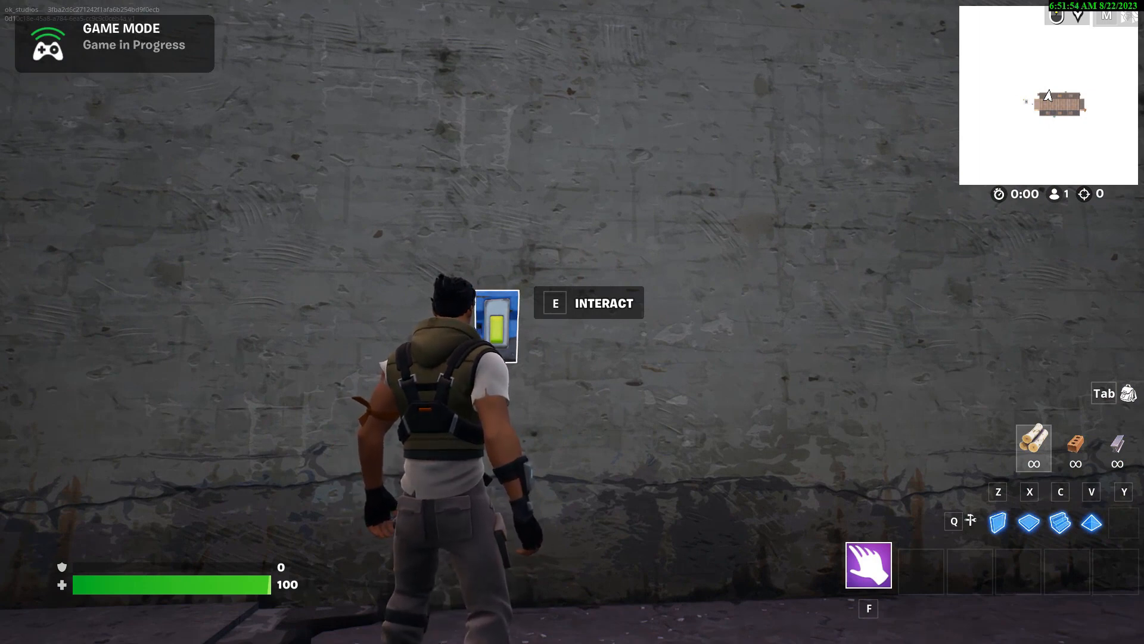
{"action": "key", "text": "e"}
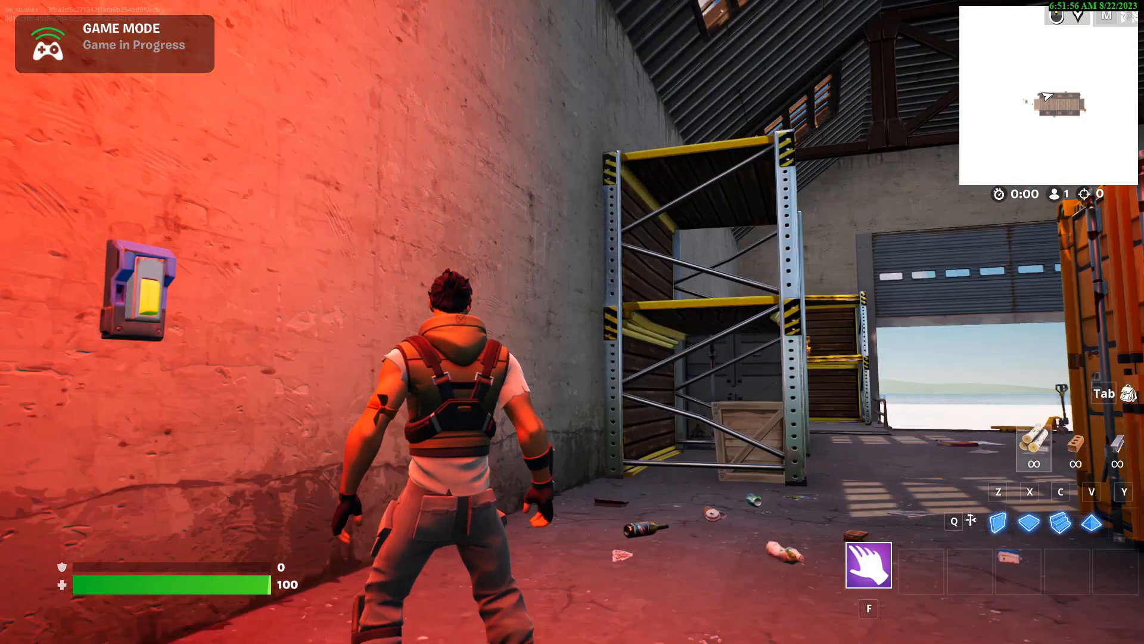
{"action": "key", "text": "w"}
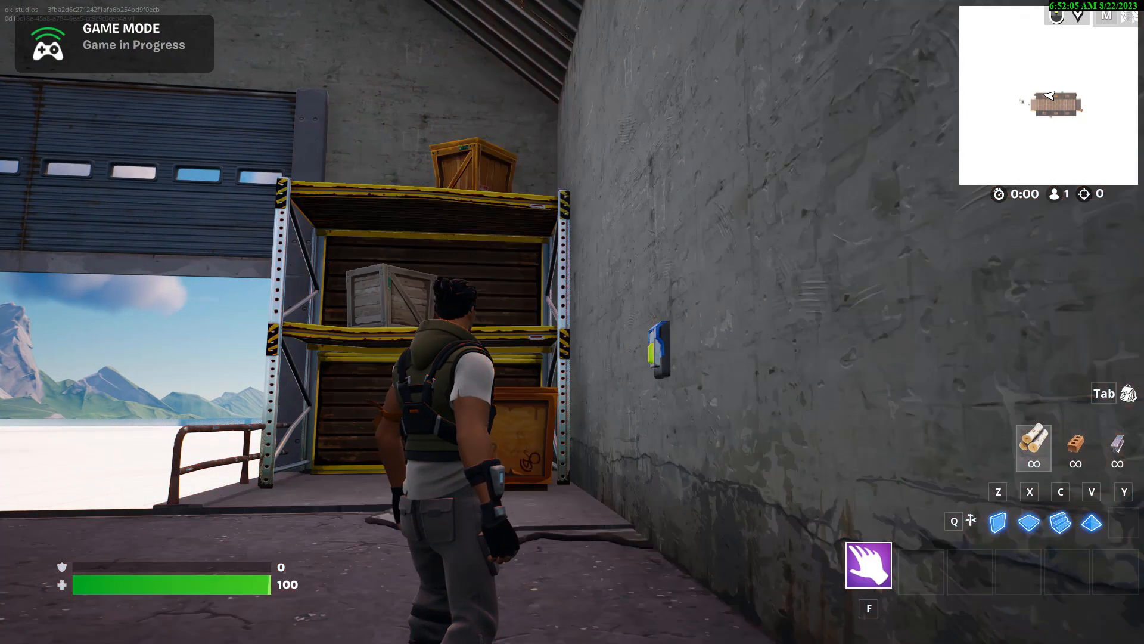
Trigger the light again and walk around the container to watch it until the timer ends, returning to the wall button.
{"action": "key", "text": "w"}
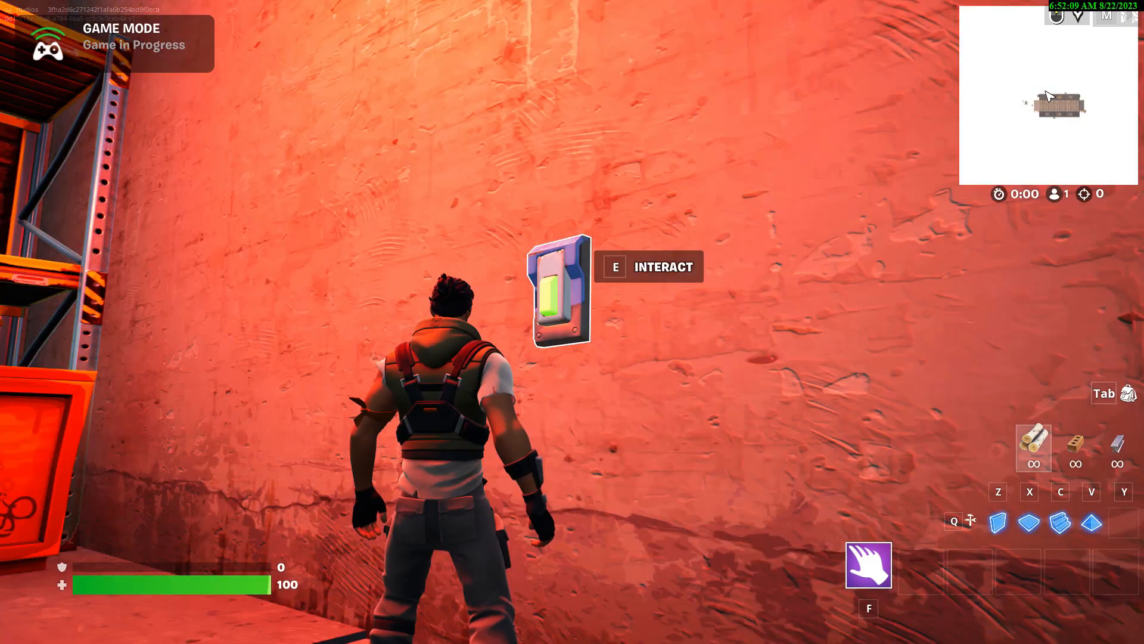
{"action": "key", "text": "w"}
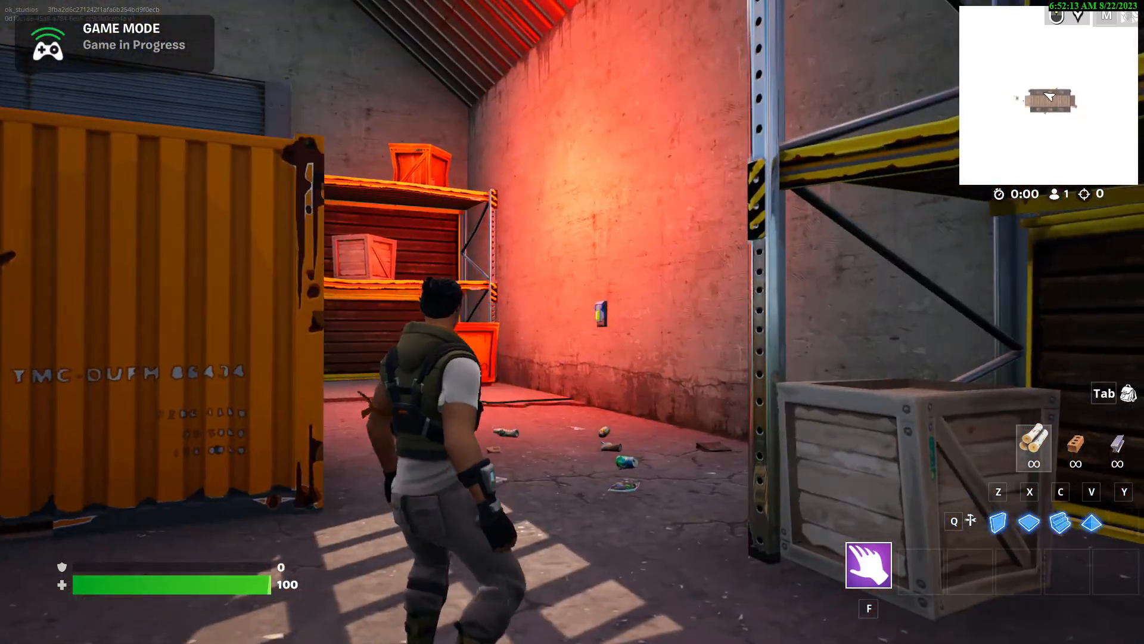
{"action": "key", "text": "w"}
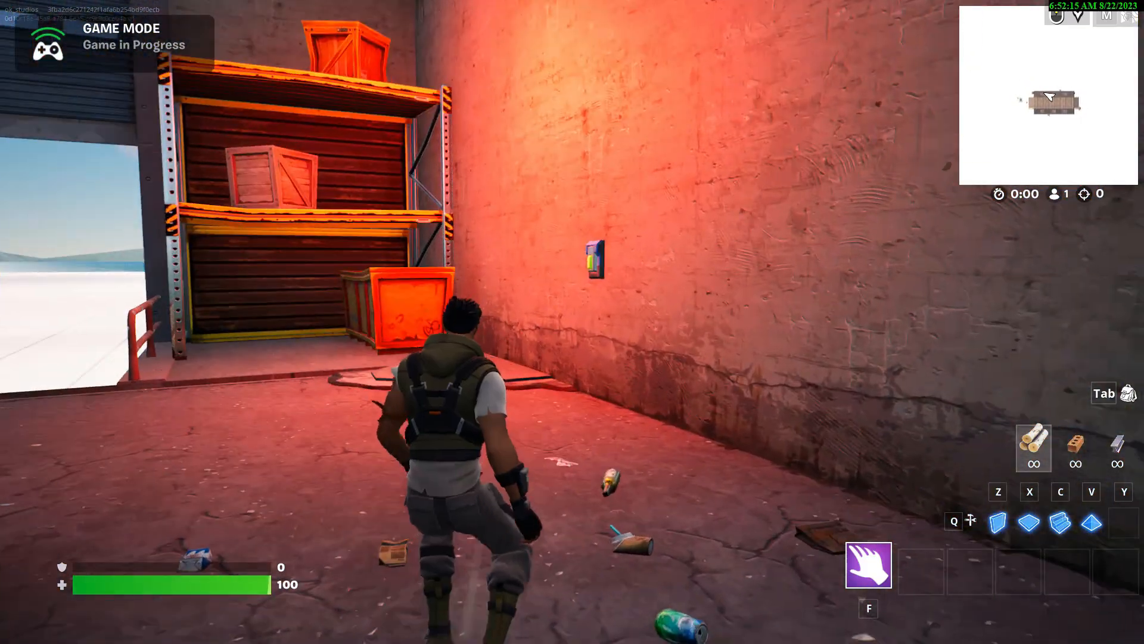
{"action": "key", "text": "w"}
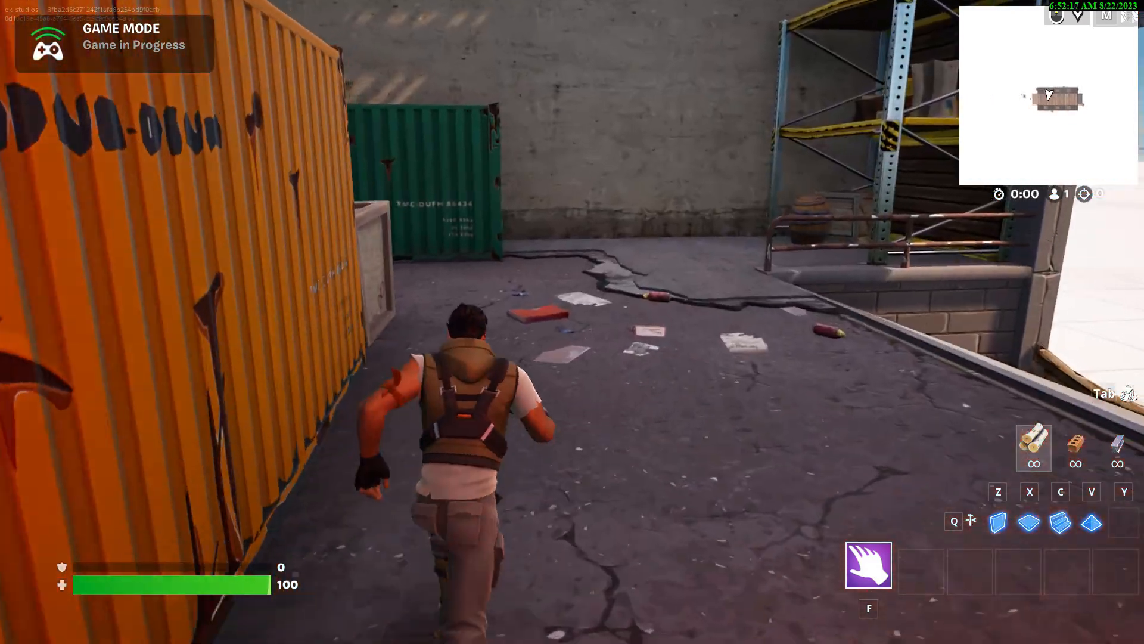
{"action": "key", "text": "w"}
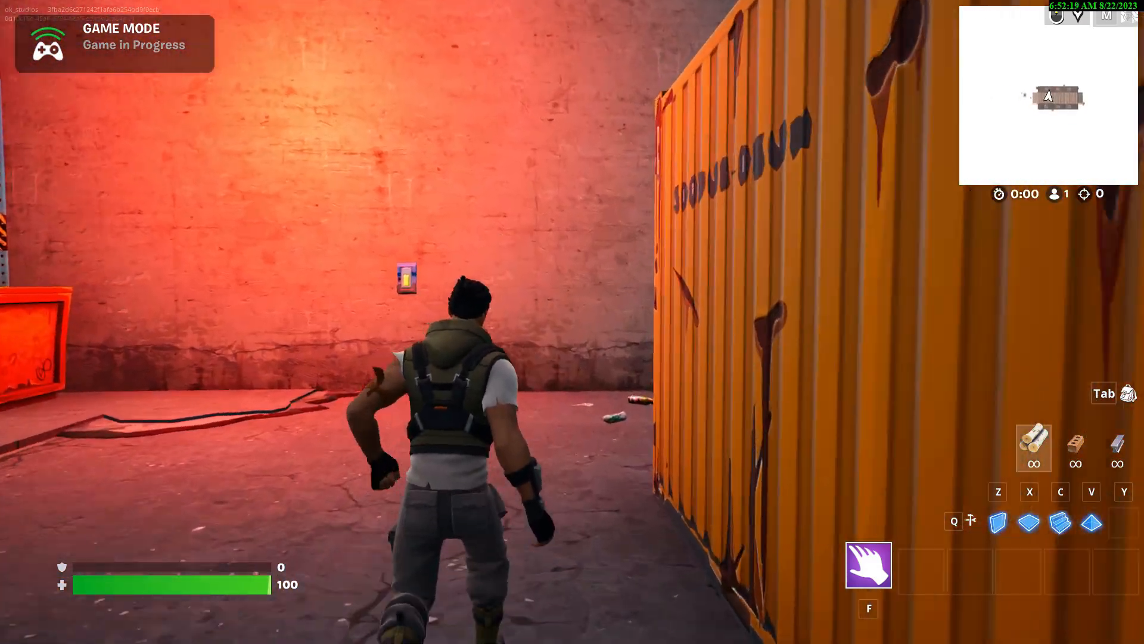
{"action": "key", "text": "w"}
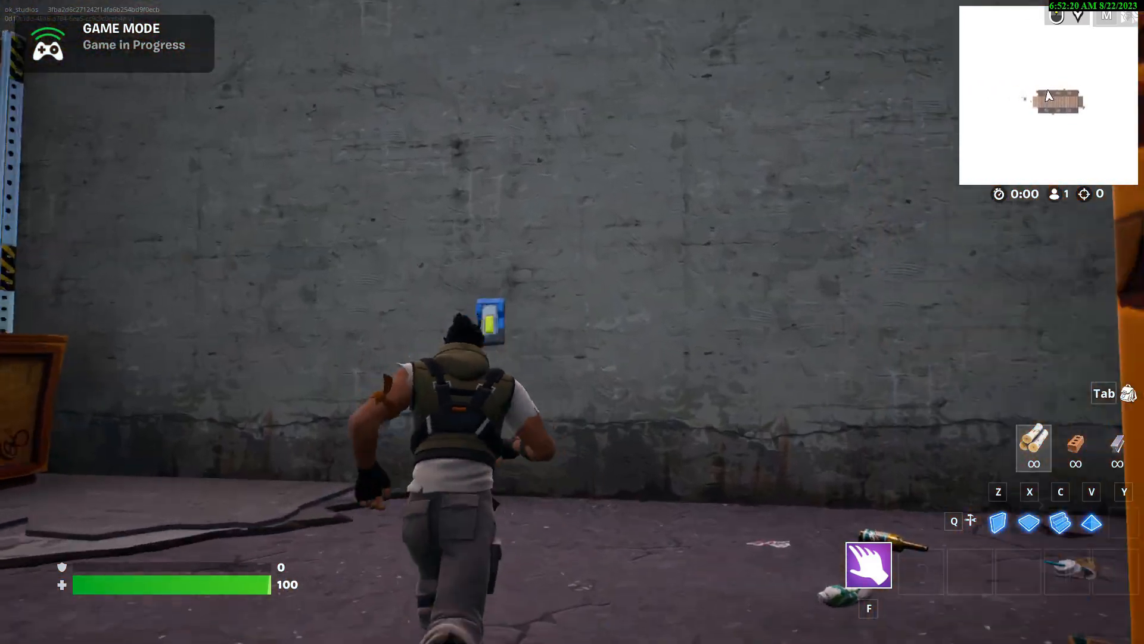
Interact with the wall button once more and observe the lit wall from farther back in the warehouse.
{"action": "key", "text": "w"}
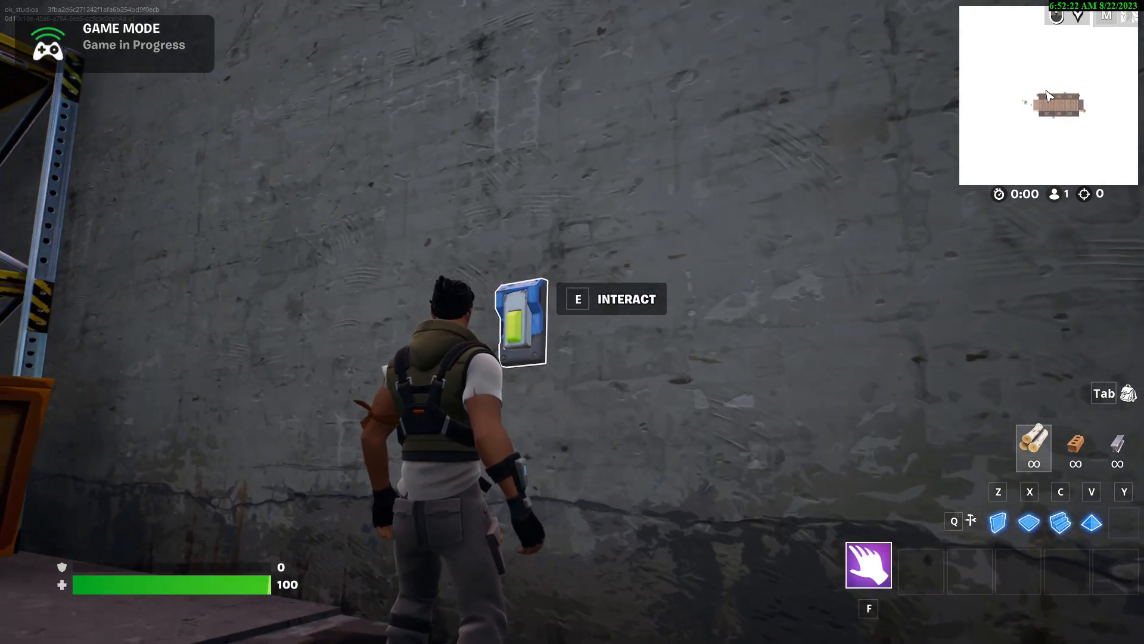
{"action": "key", "text": "e"}
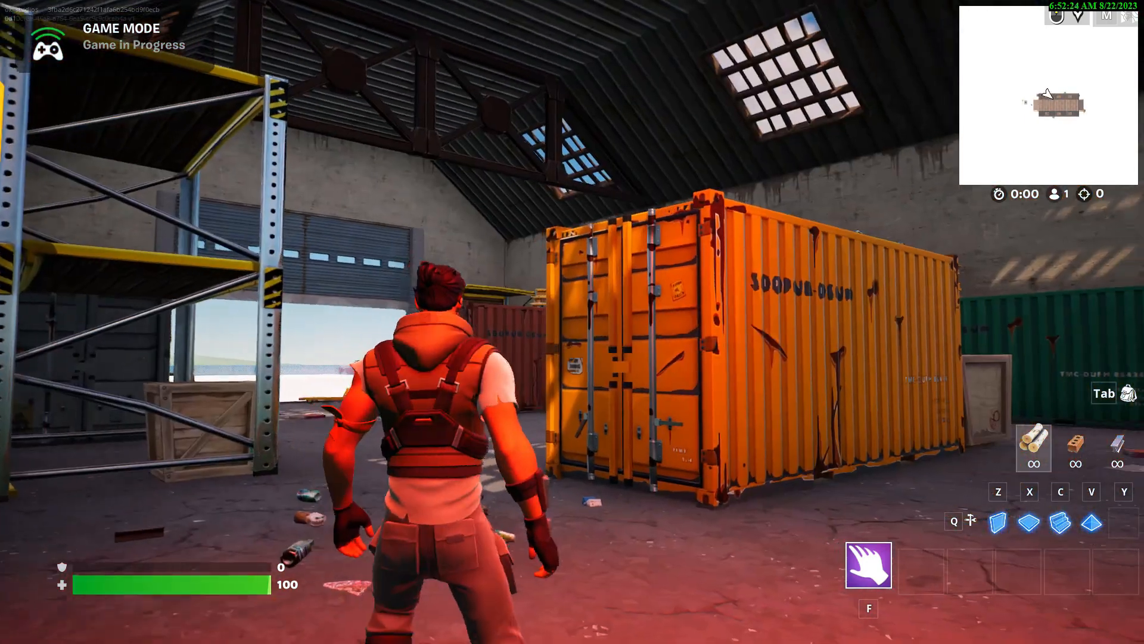
{"action": "key", "text": "w"}
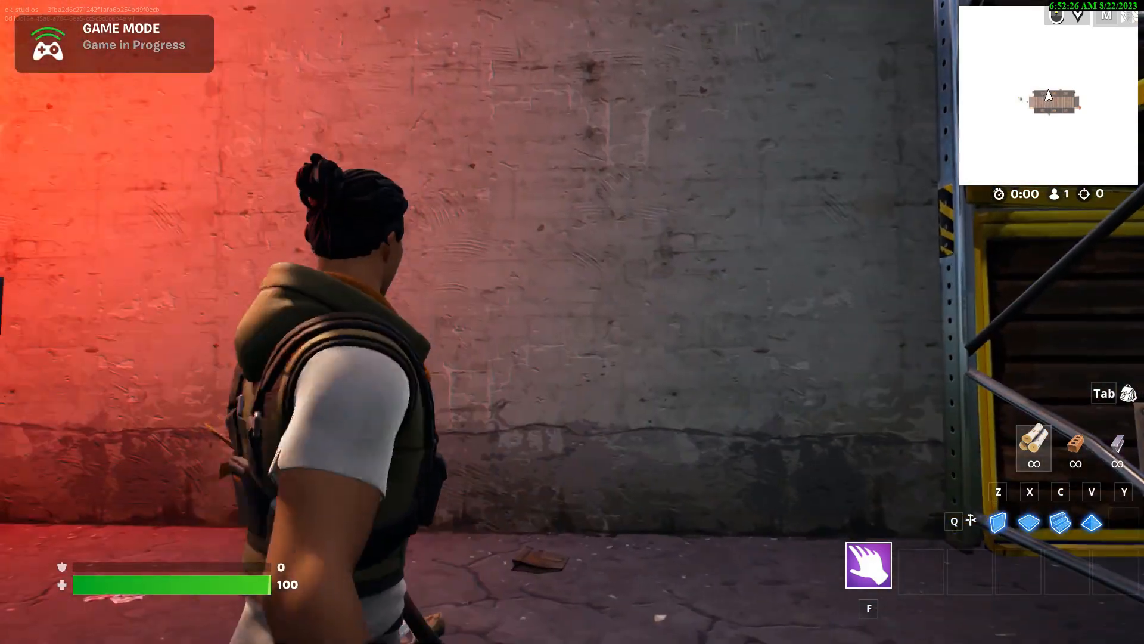
{"action": "key", "text": "w"}
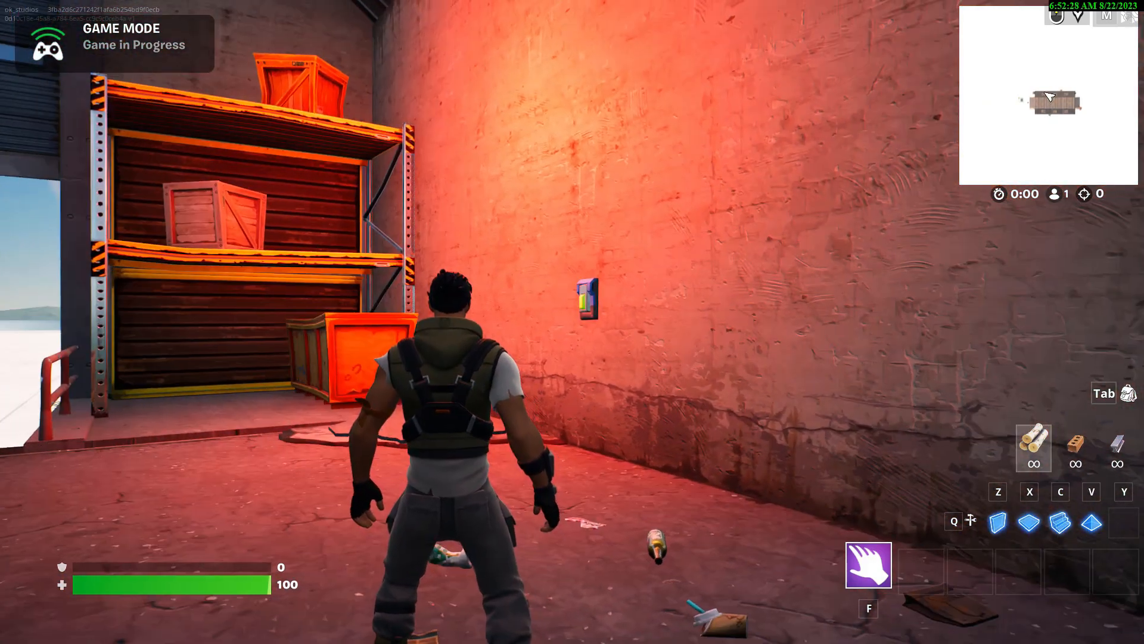
{"action": "key", "text": "w"}
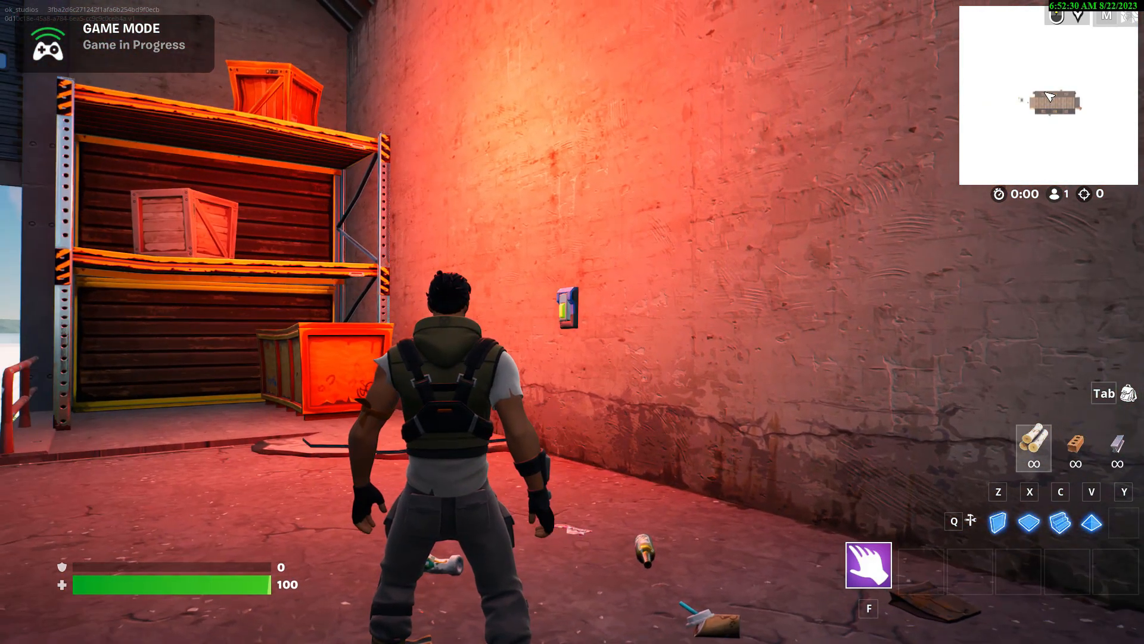